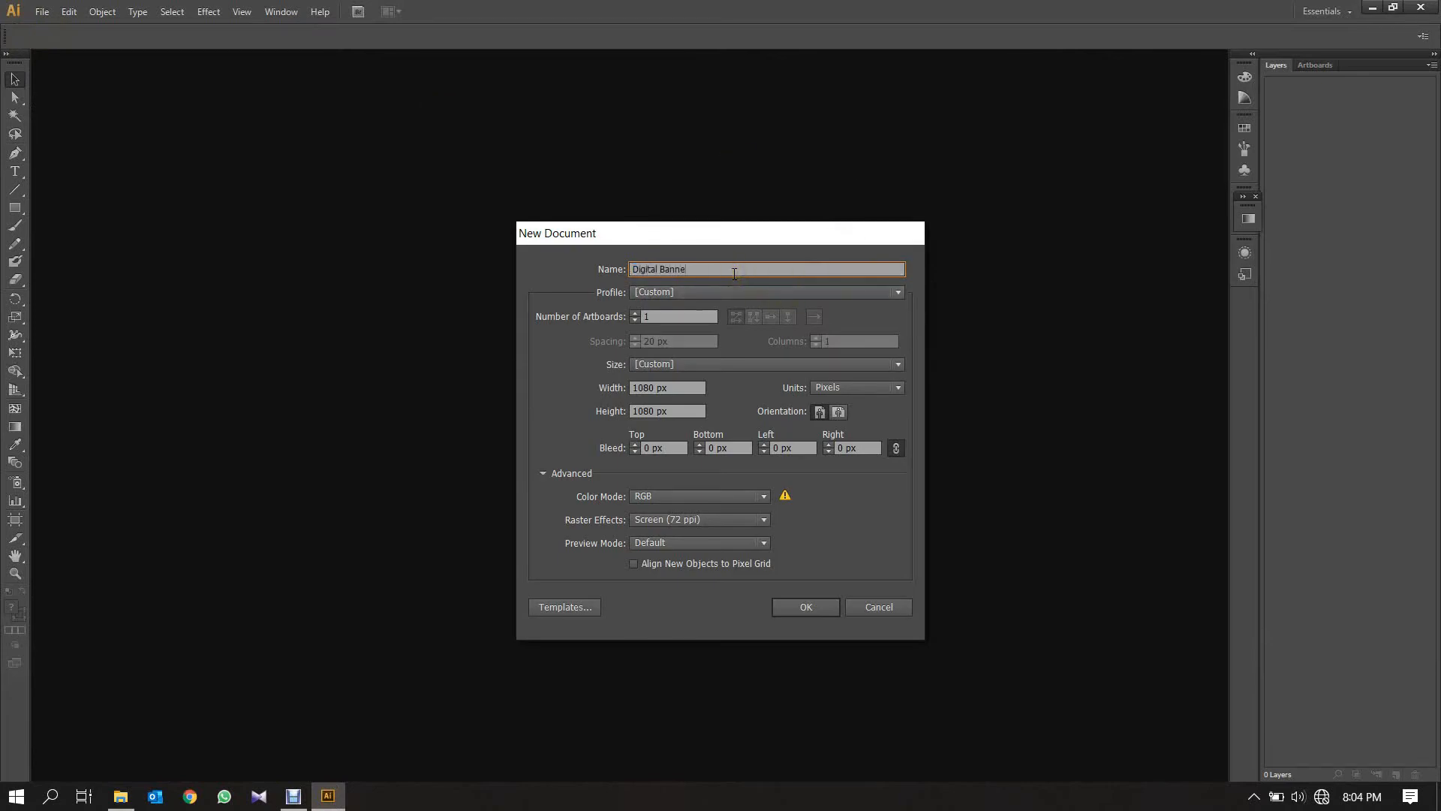
Create the Digital Banner document at 1080 × 1080 px with raster effects set to High (300 ppi)
drag(667, 388, 647, 410)
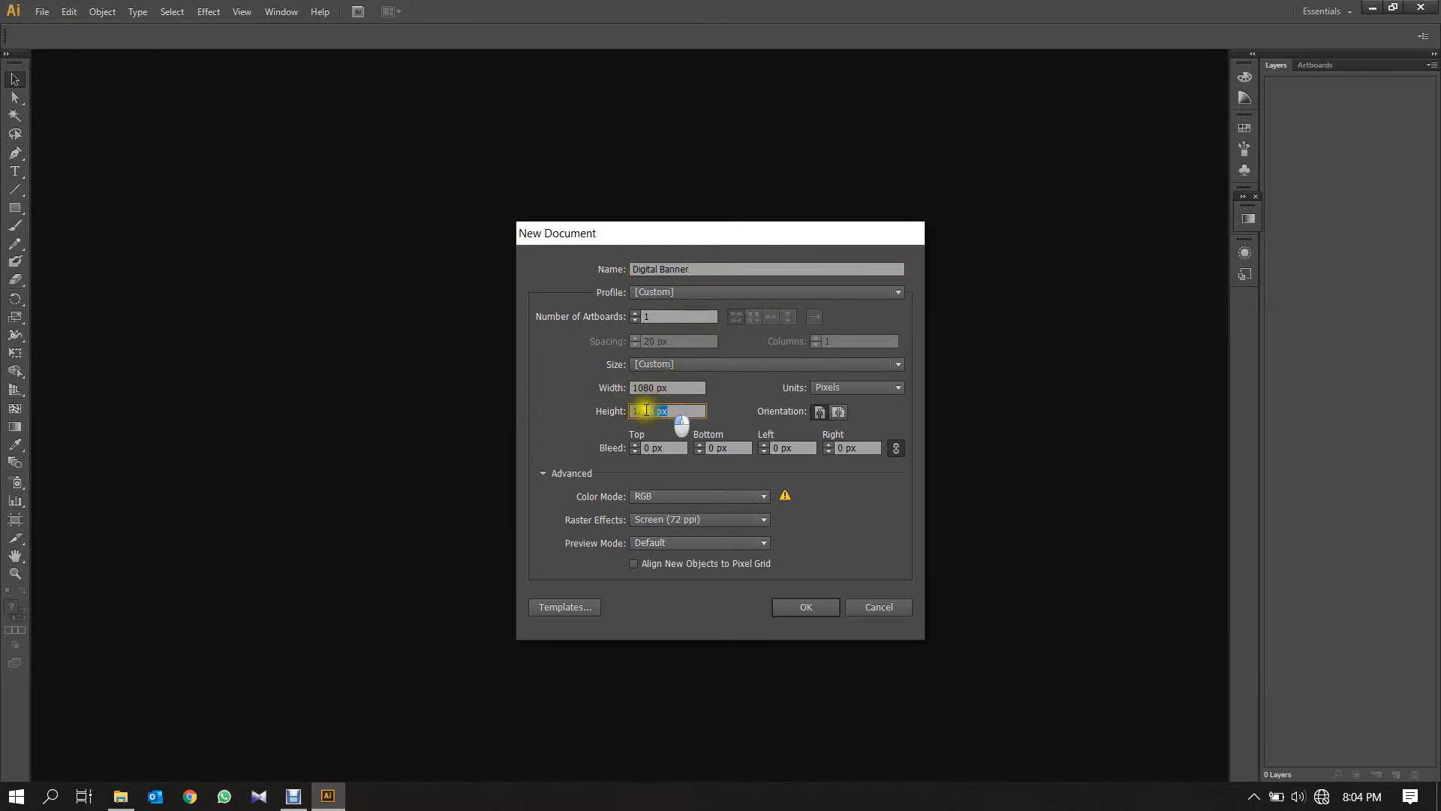
click(685, 520)
click(676, 536)
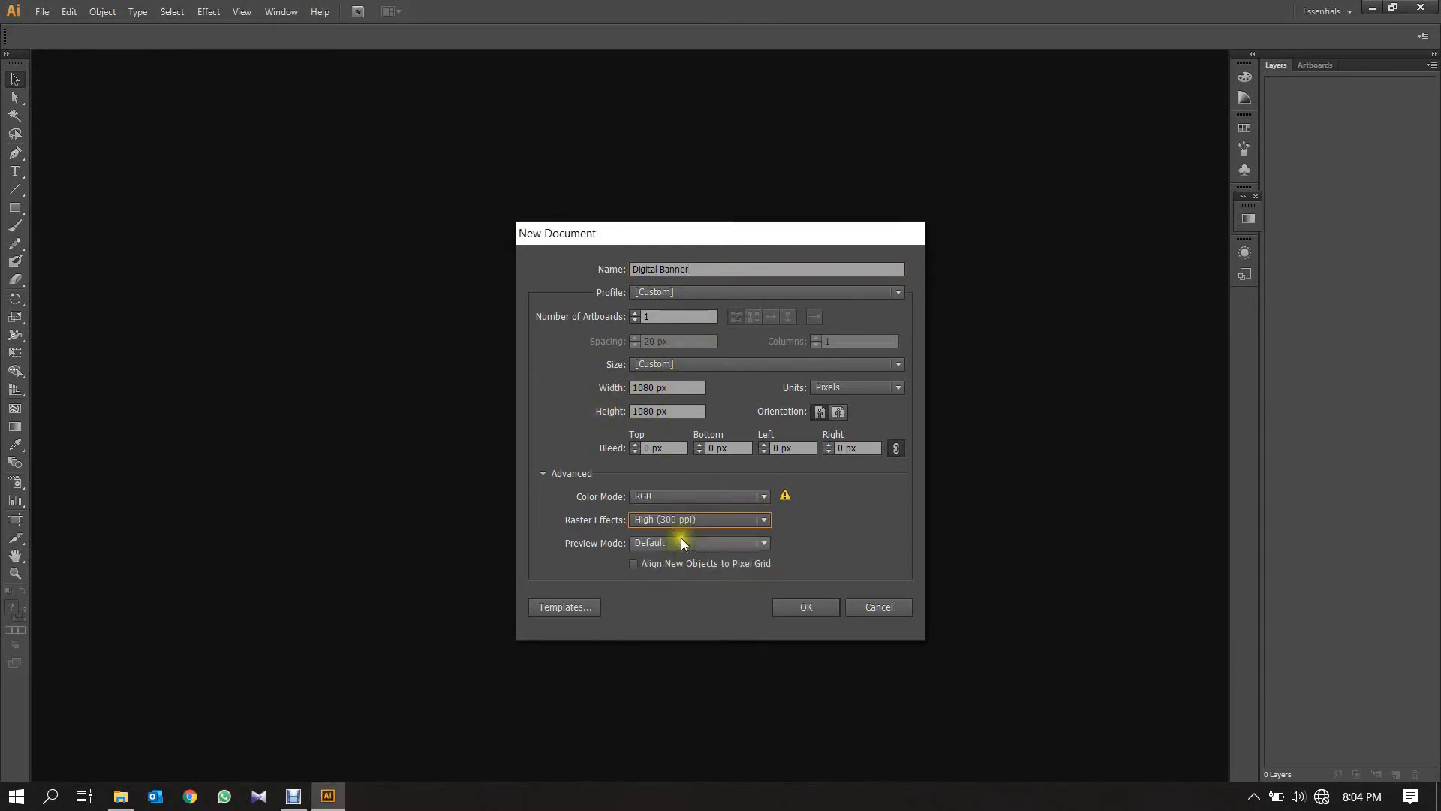
click(791, 610)
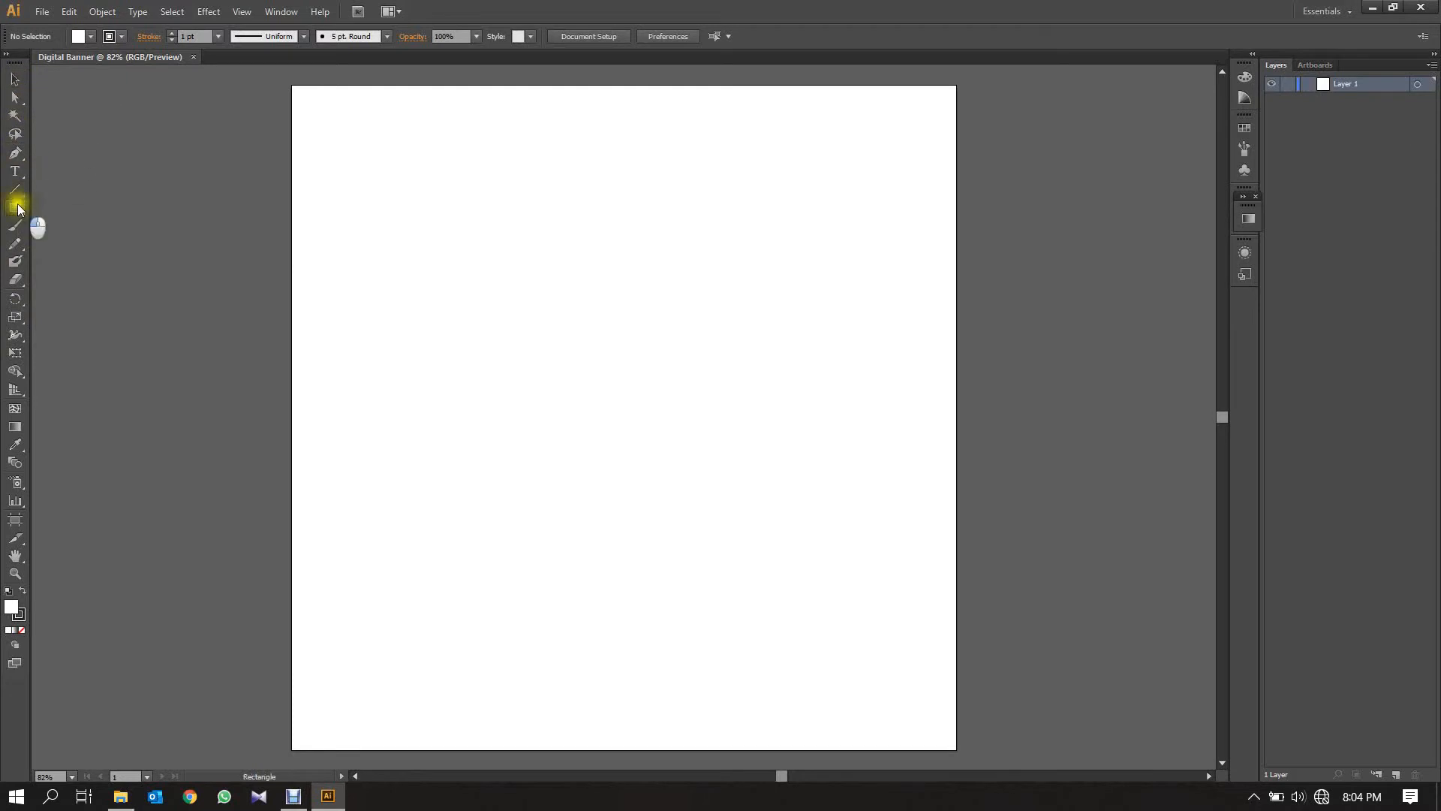
Draw a hexagon about 768 px wide and 665 px high and place it over the artboard's upper-right corner
drag(15, 207, 75, 261)
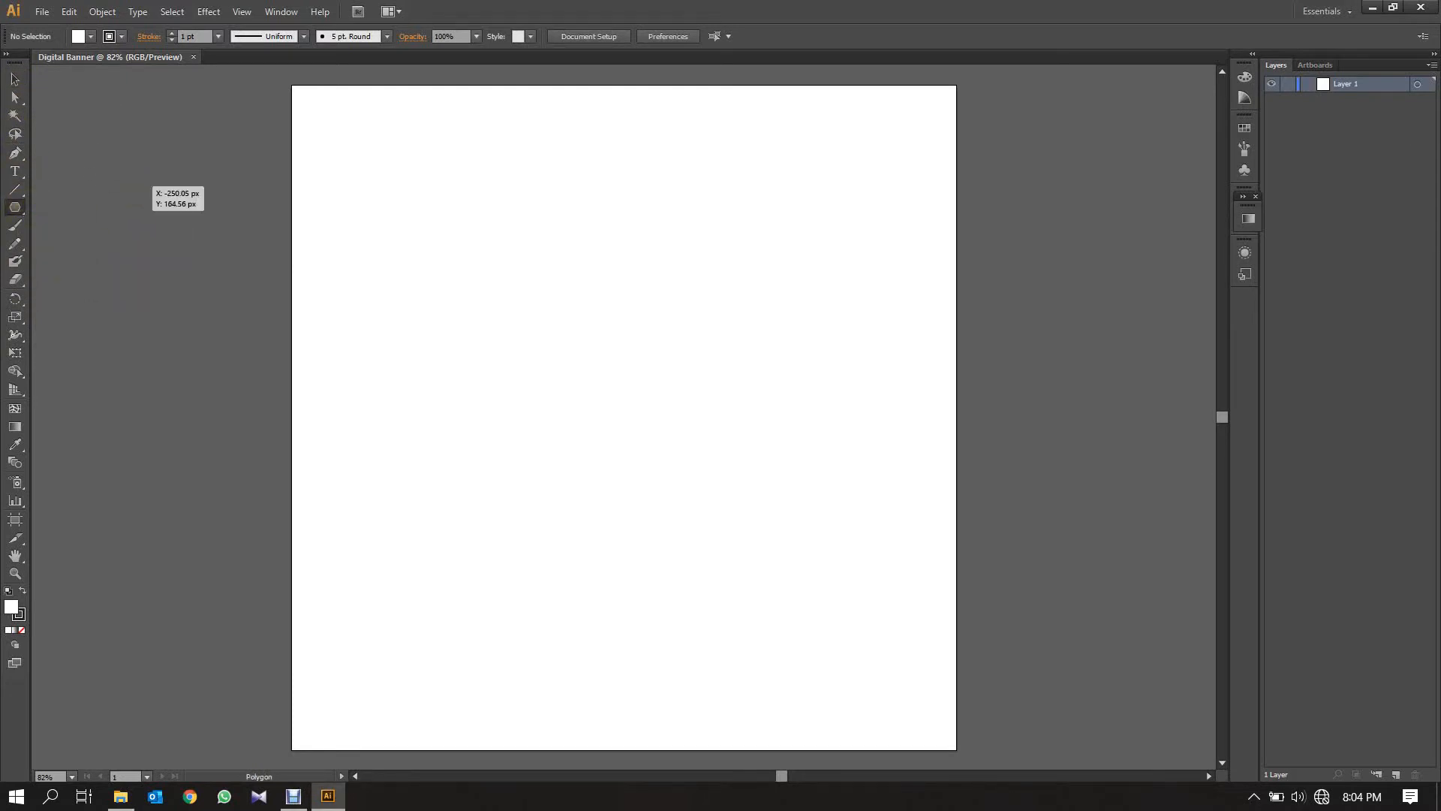
drag(138, 183, 300, 342)
click(15, 79)
drag(32, 145, 799, 181)
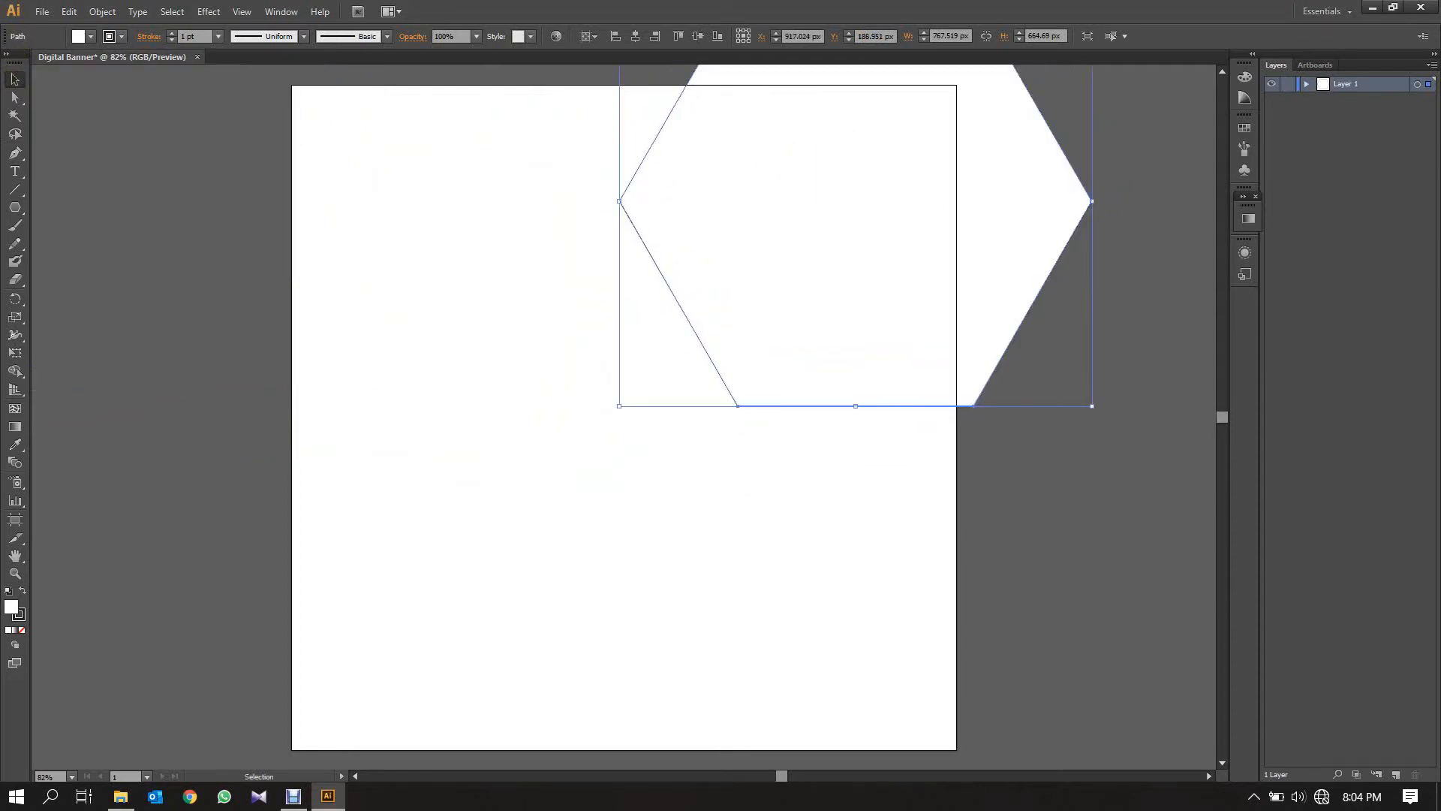
Fill the hexagon with the bright blue swatch
click(1244, 129)
click(1130, 135)
click(1119, 325)
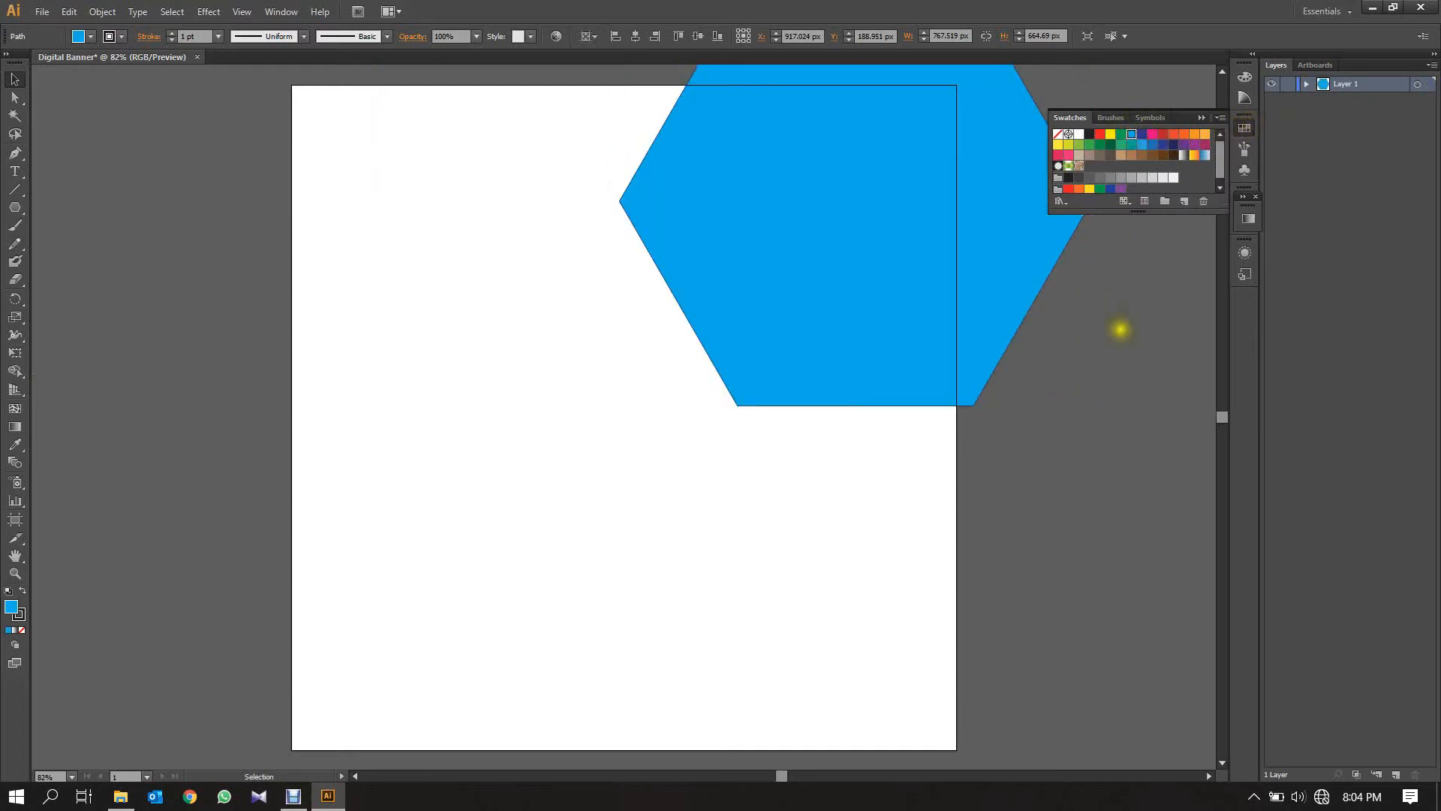
click(1200, 117)
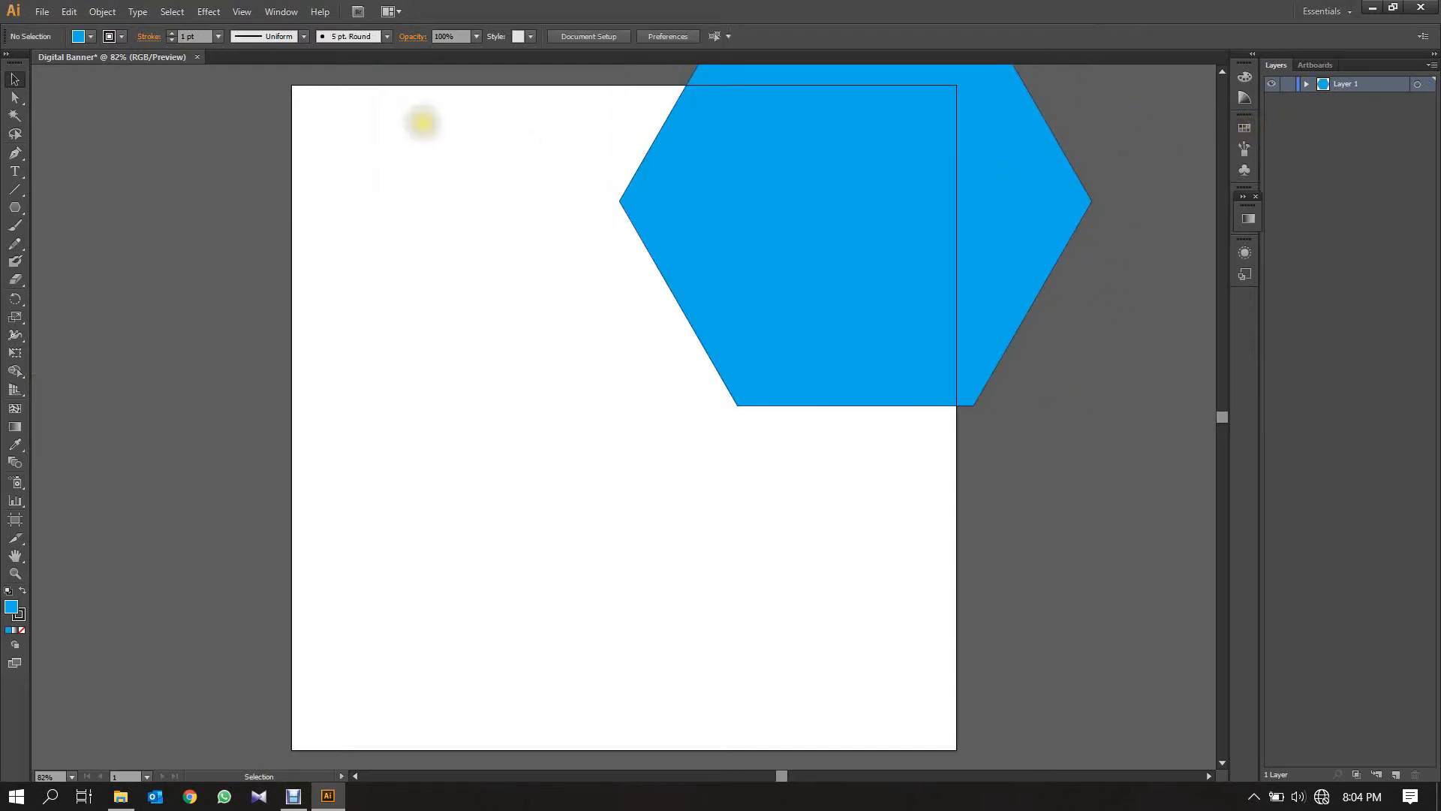
Place the photo "WhatsApp Image 2021-07-15 at 20.04.18" from the Desktop folder into the banner document
click(120, 795)
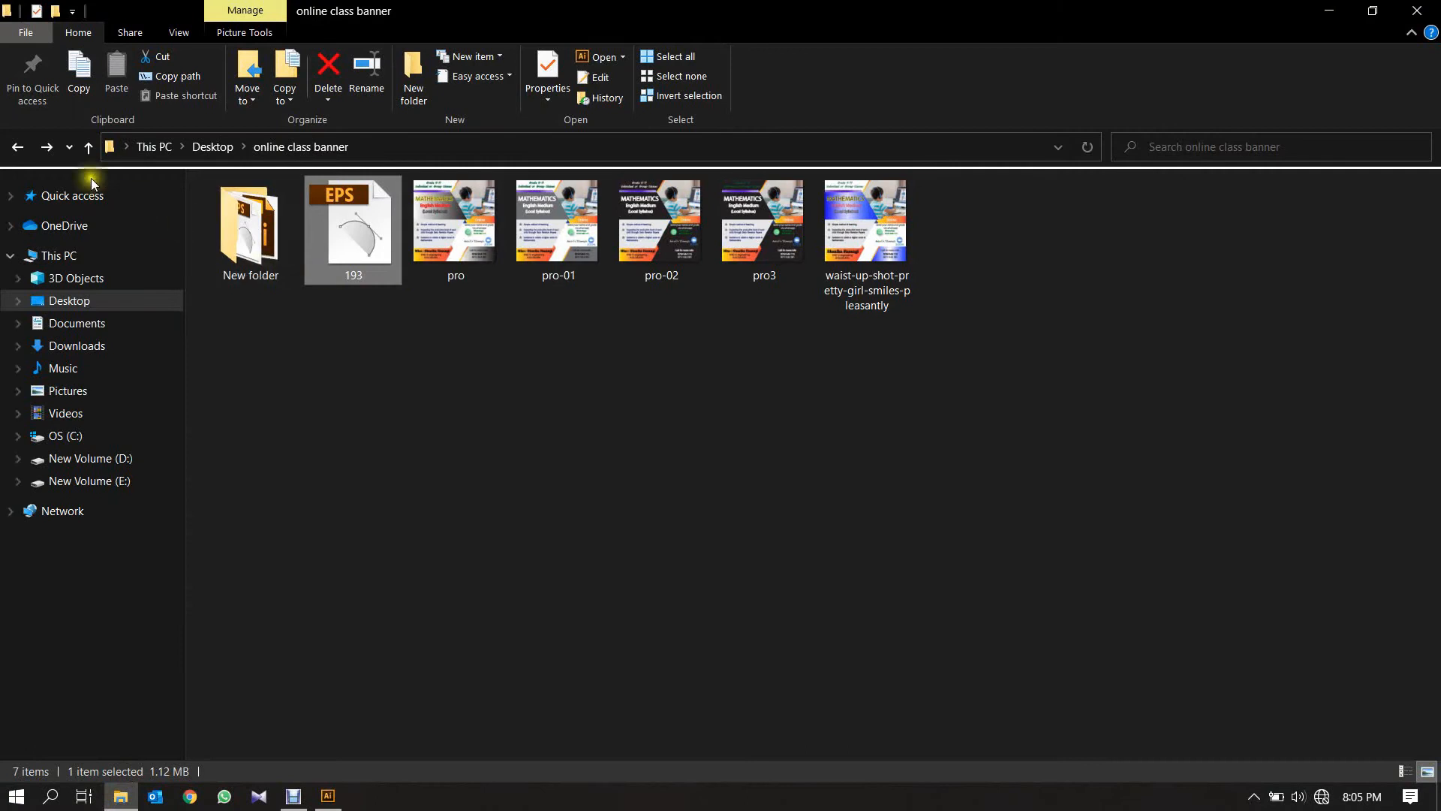
click(17, 147)
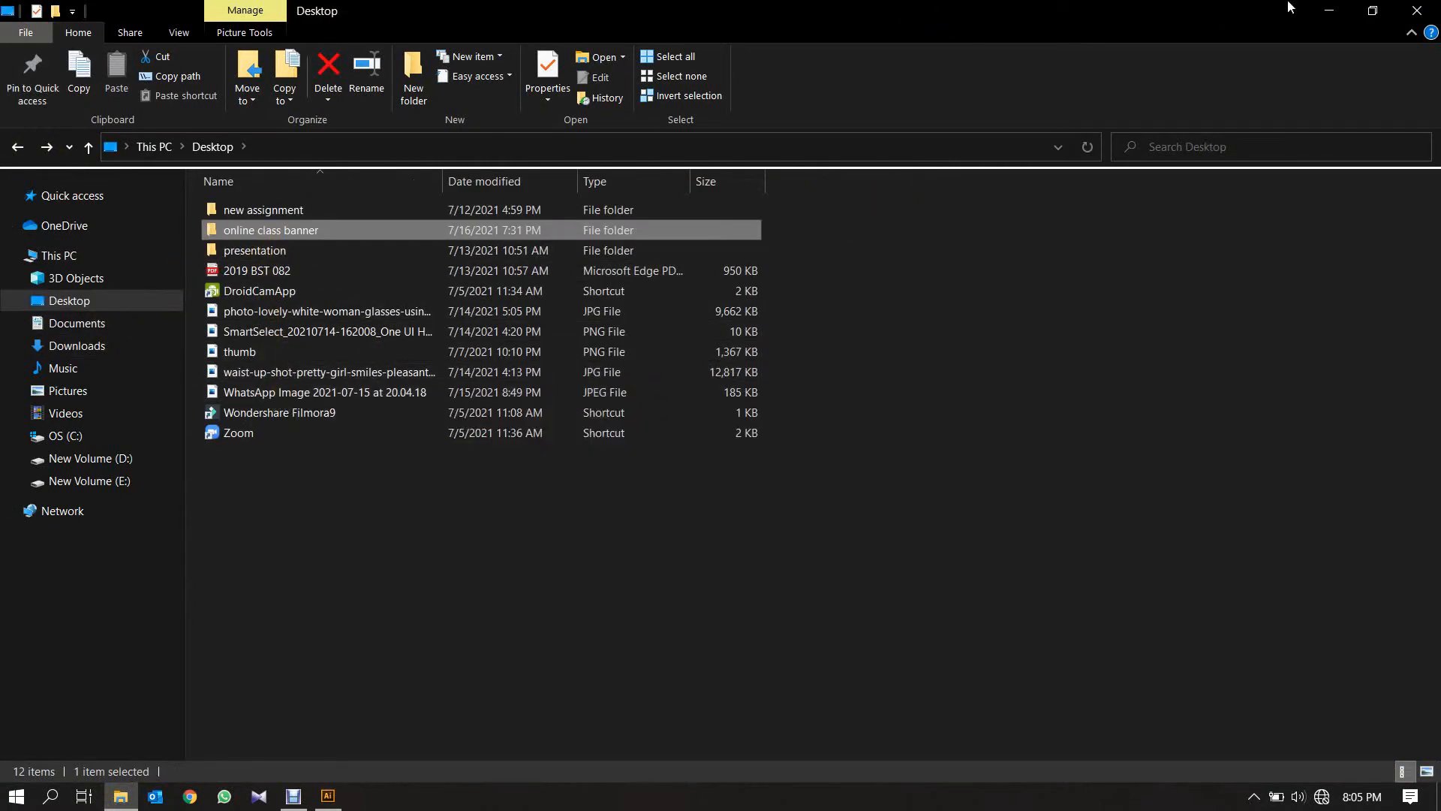
click(1373, 10)
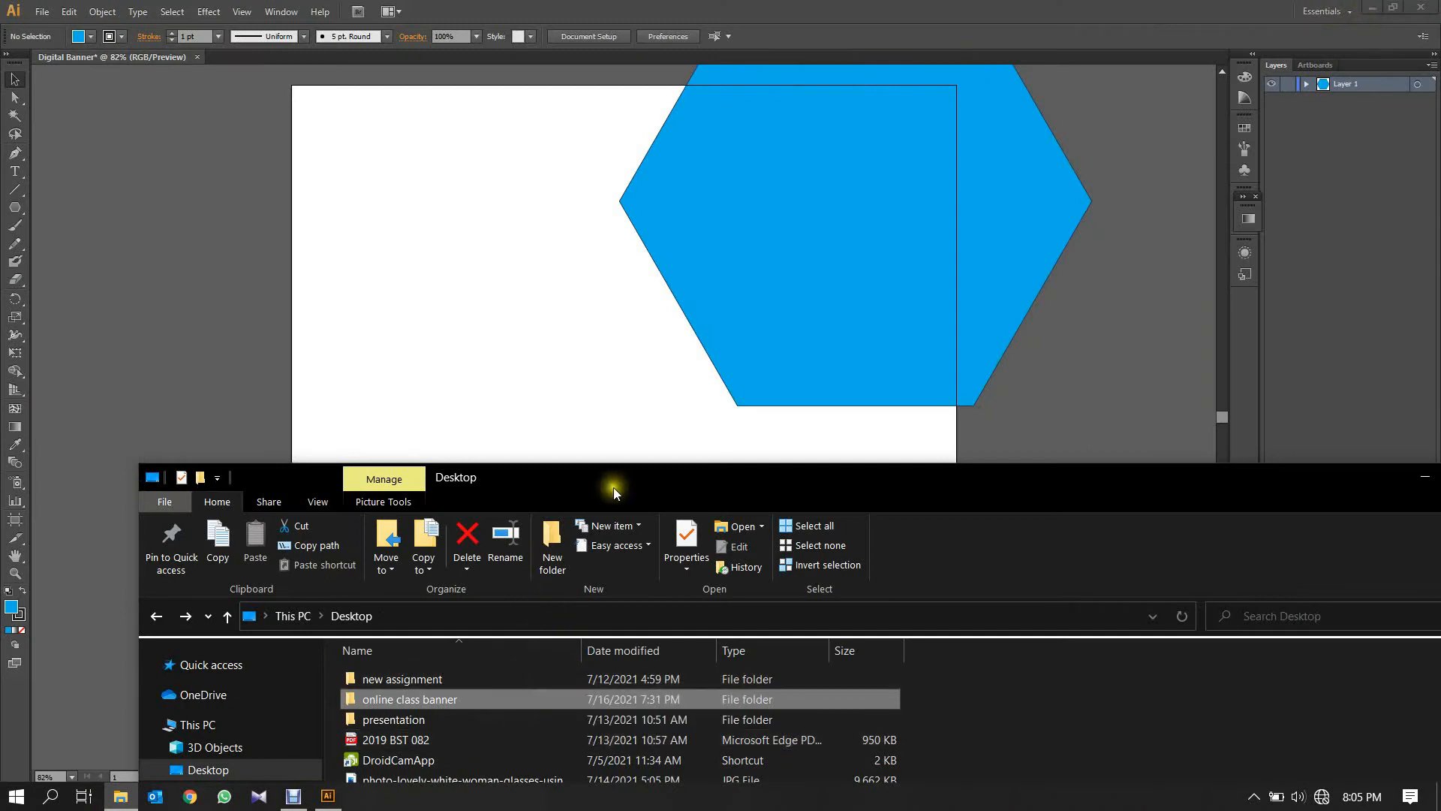
drag(614, 484, 596, 395)
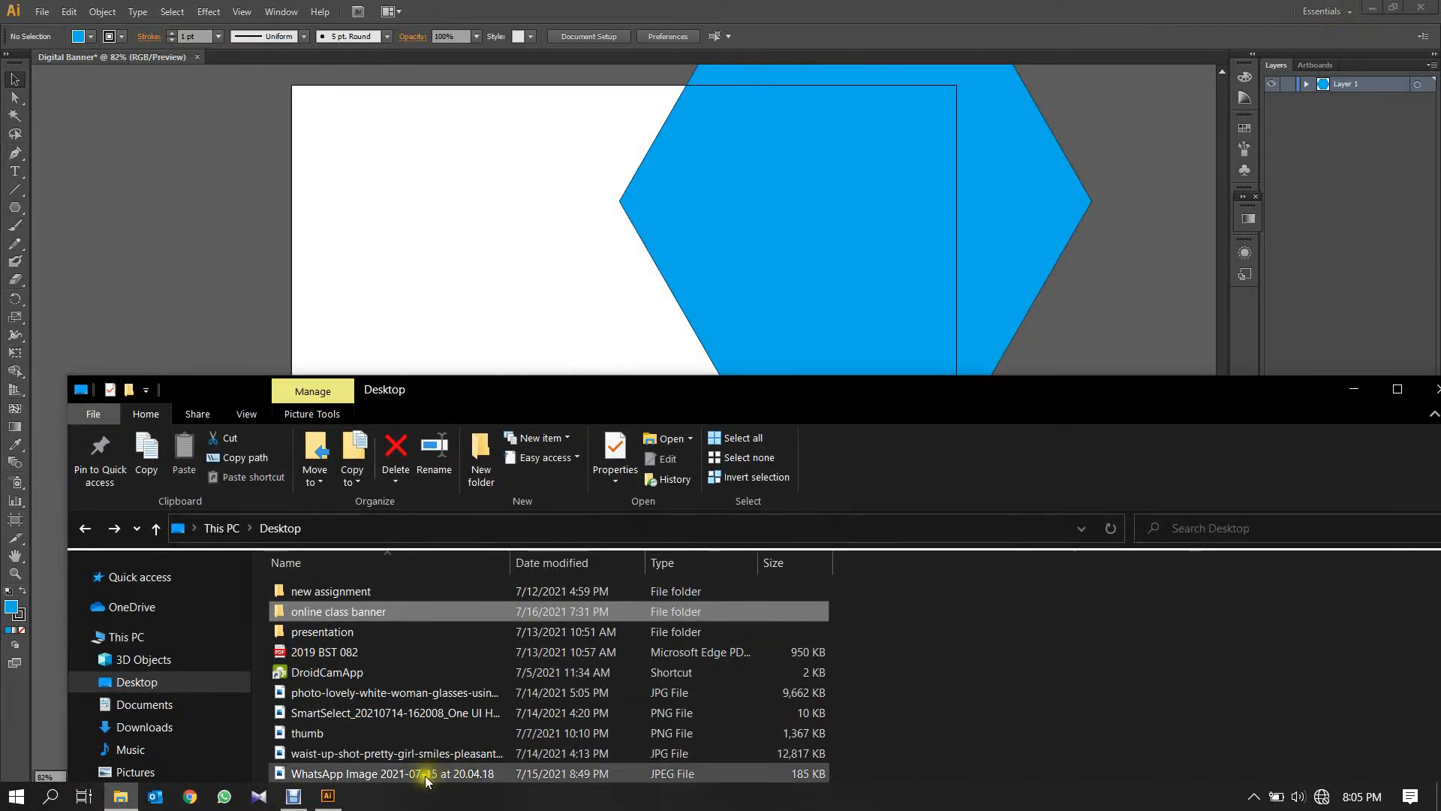
drag(405, 771, 500, 267)
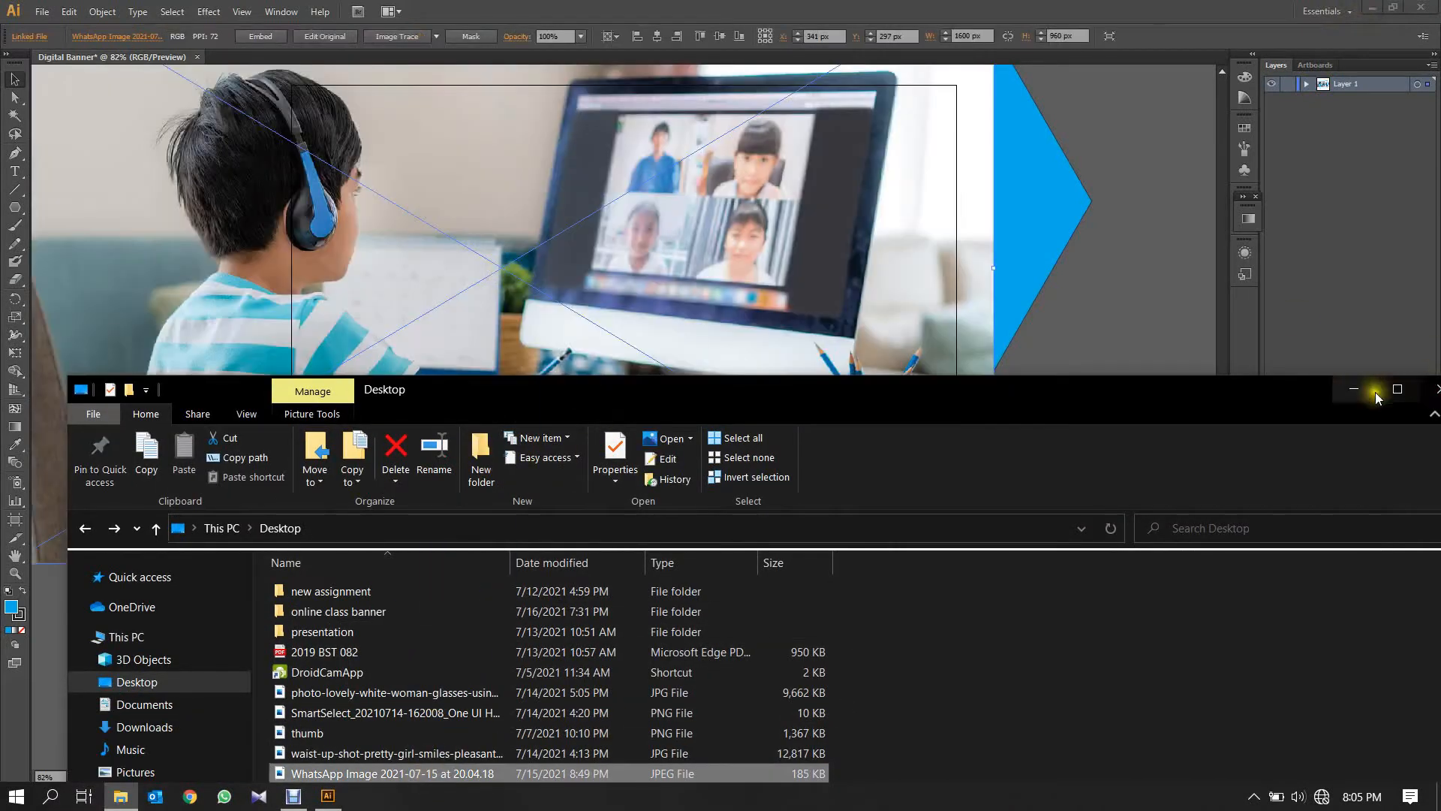
click(1419, 392)
Scale the placed photo to about 871 × 523 px and position it over the hexagon at the artboard's upper edge
drag(469, 184, 670, 313)
drag(209, 101, 703, 398)
drag(919, 435, 819, 126)
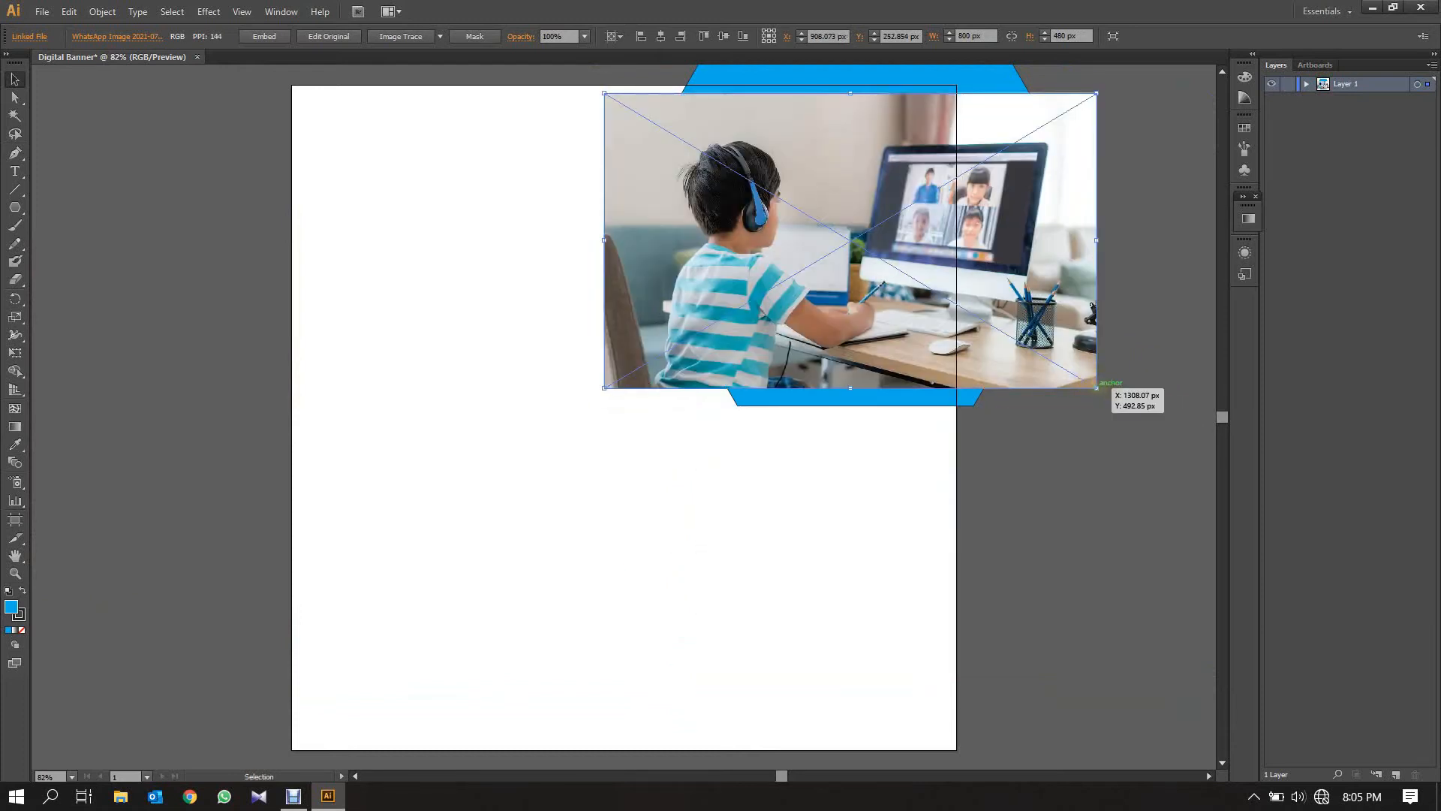
drag(1096, 388, 1140, 458)
drag(937, 275, 933, 267)
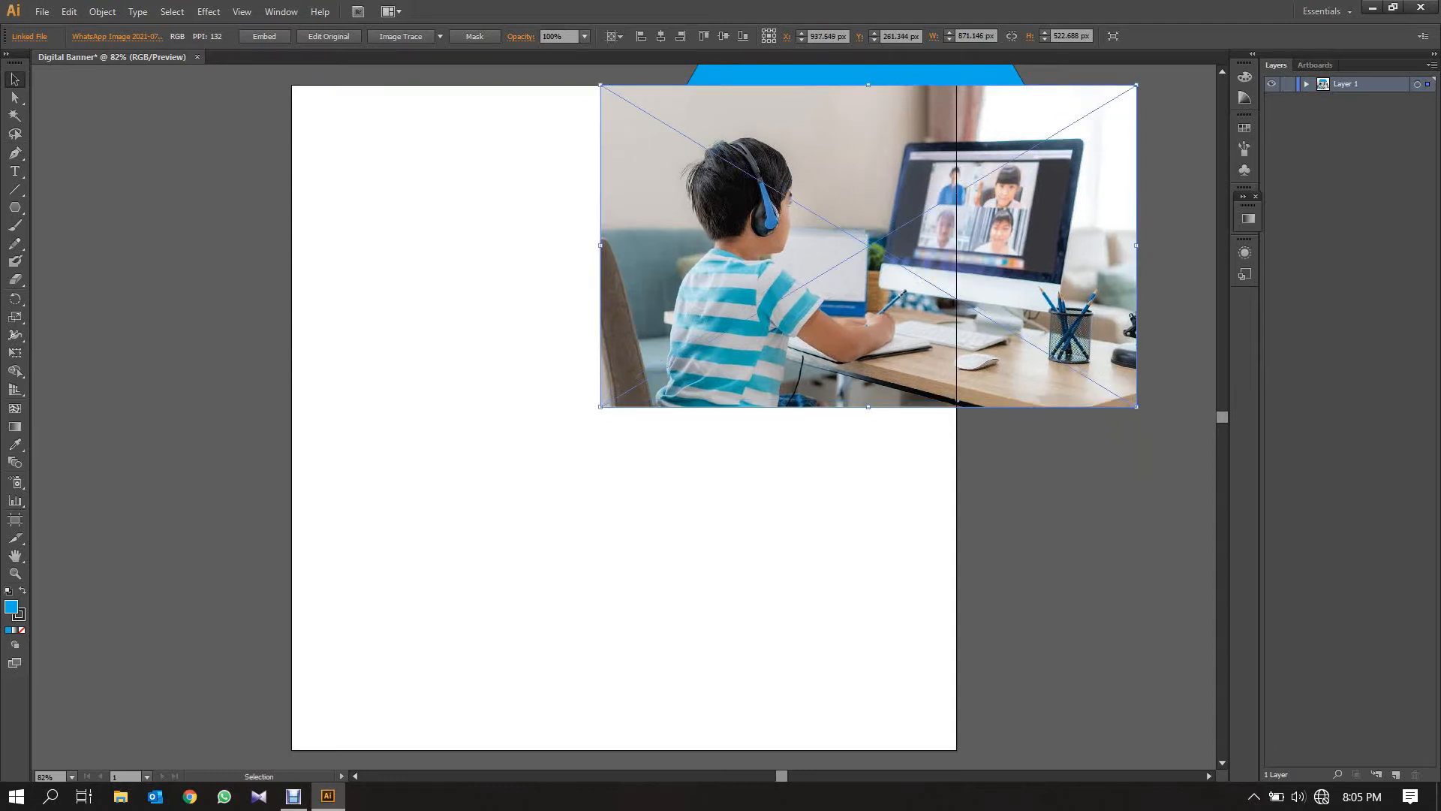
Shift the blue hexagon to the photo's left edge and nudge the photo slightly left so it spans the hexagon's width
drag(893, 73, 873, 238)
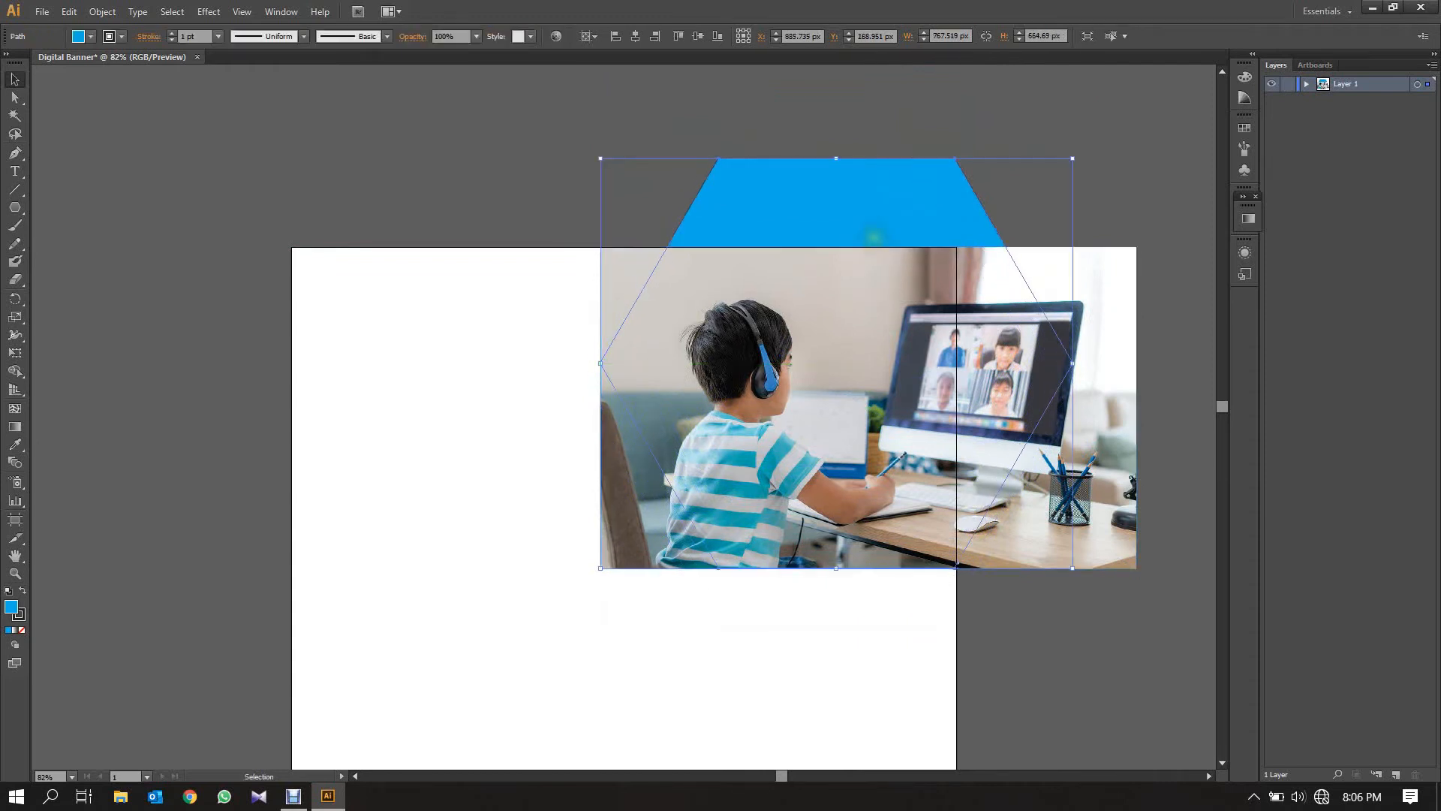
click(1097, 426)
drag(1097, 426, 1095, 426)
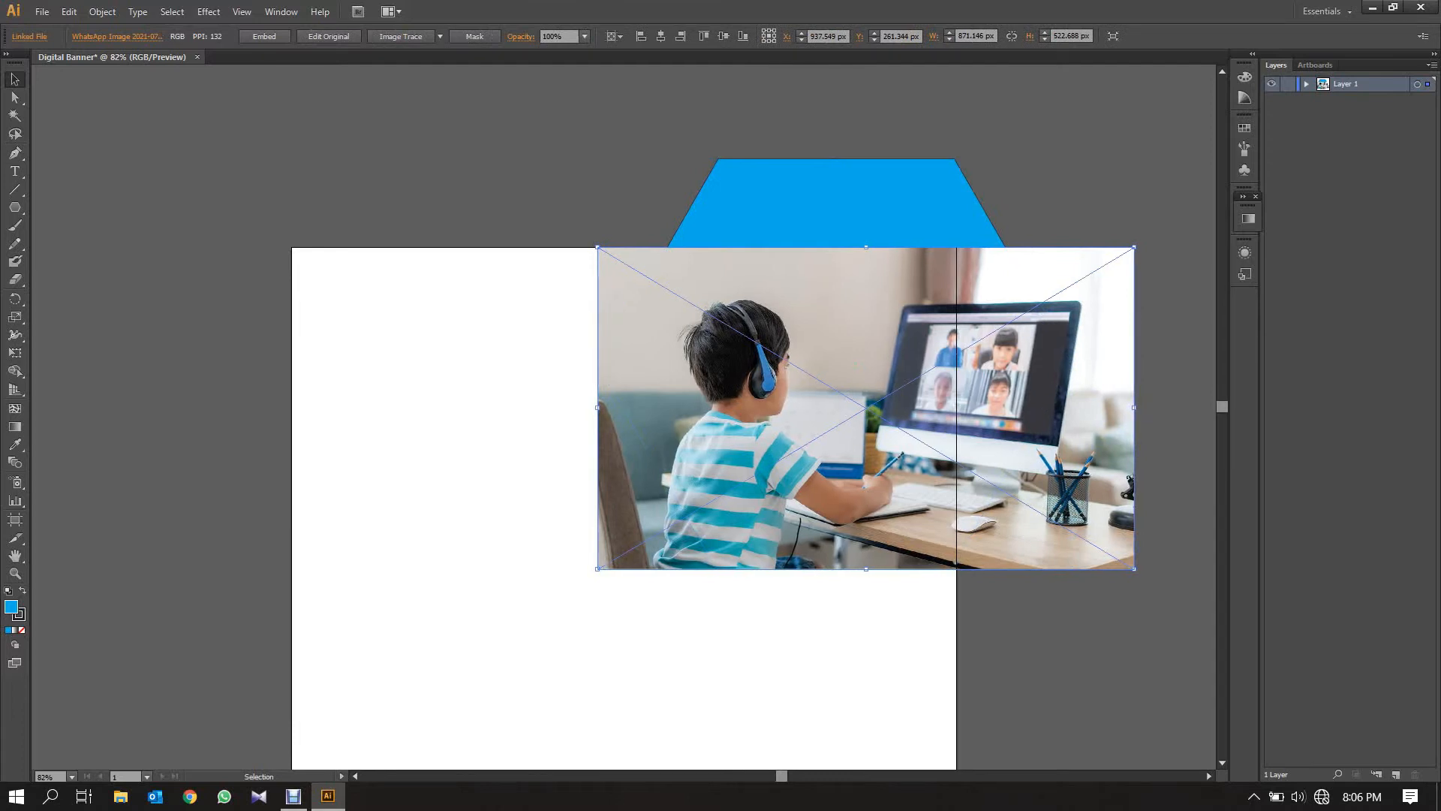
Bring the blue hexagon to the front, above the photo
click(885, 219)
click(103, 12)
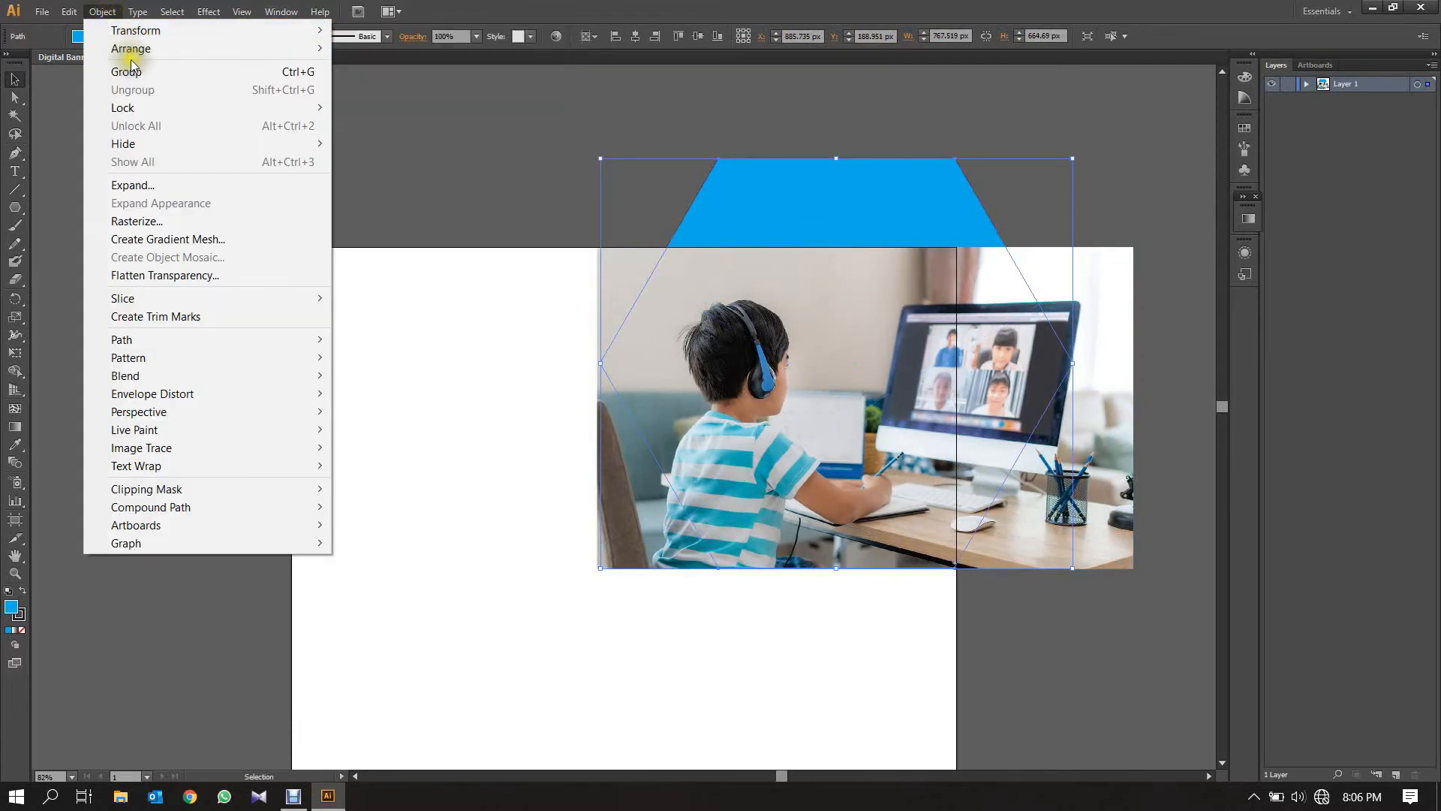
mouse_move(120, 45)
click(465, 45)
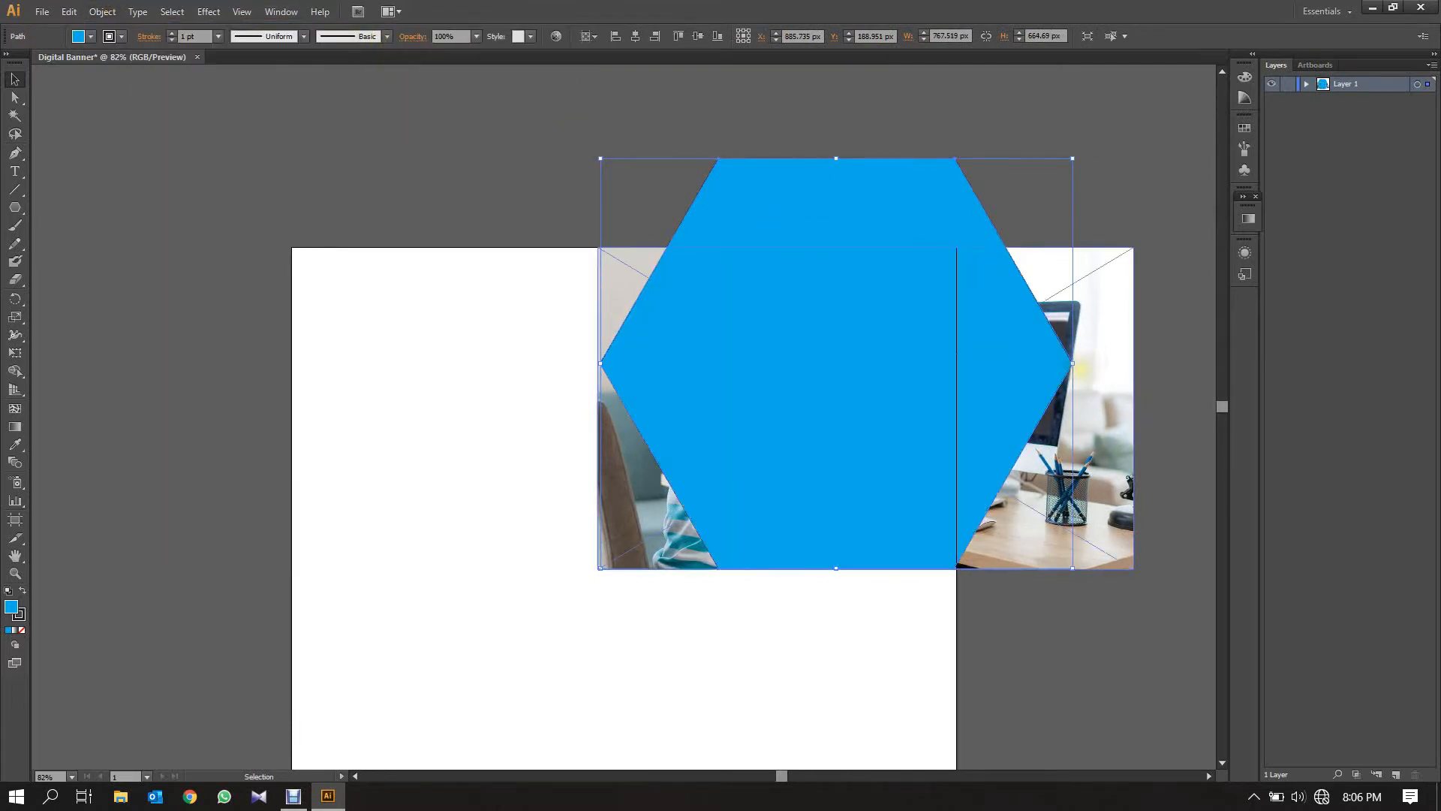
Make a clipping mask from the hexagon and the photo
shift+click(1086, 358)
click(90, 12)
mouse_move(167, 485)
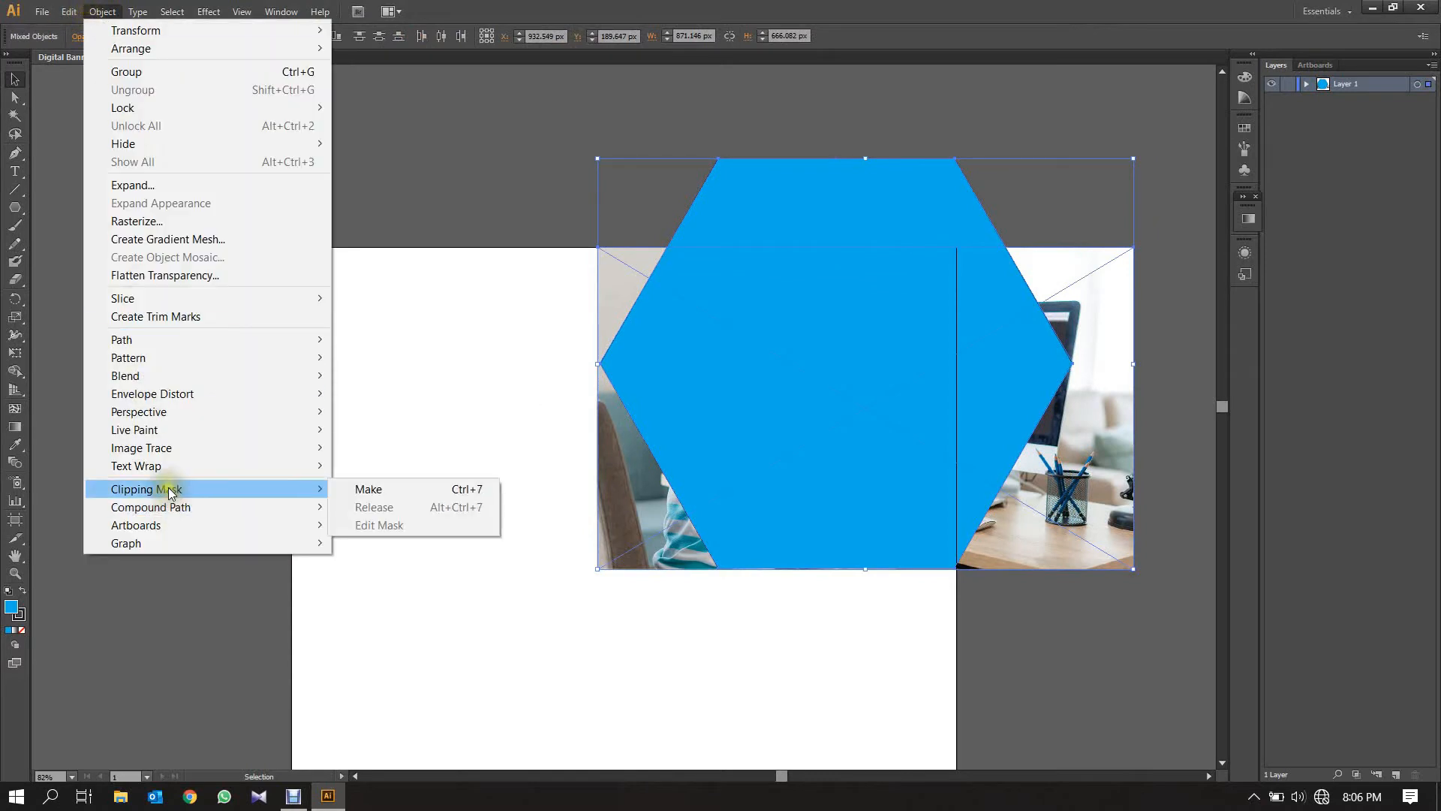
click(406, 486)
click(454, 184)
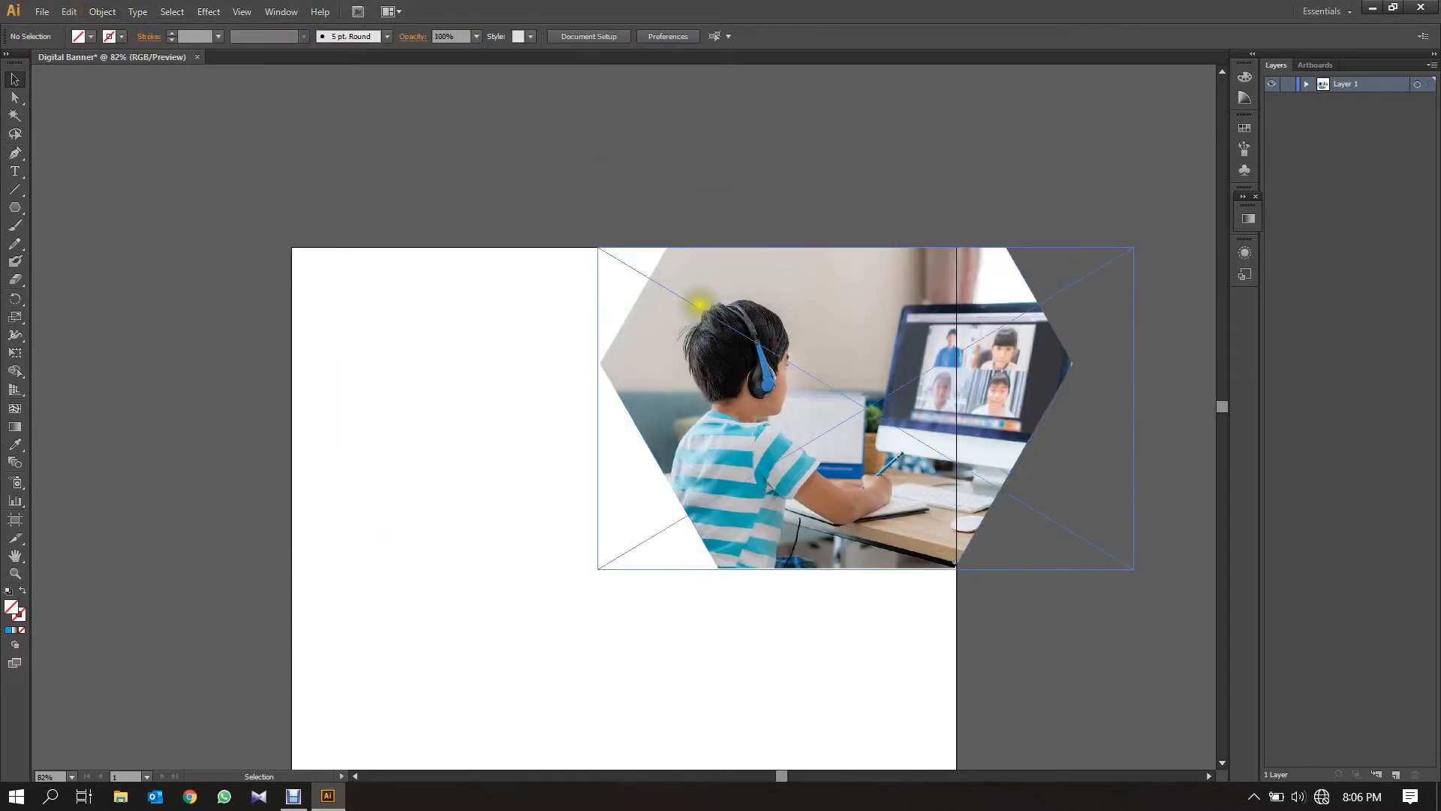
Draw a 1080 × 1080 px rectangle exactly covering the artboard and fill it with black
scroll(473, 183, down, 3)
scroll(477, 180, down, 1)
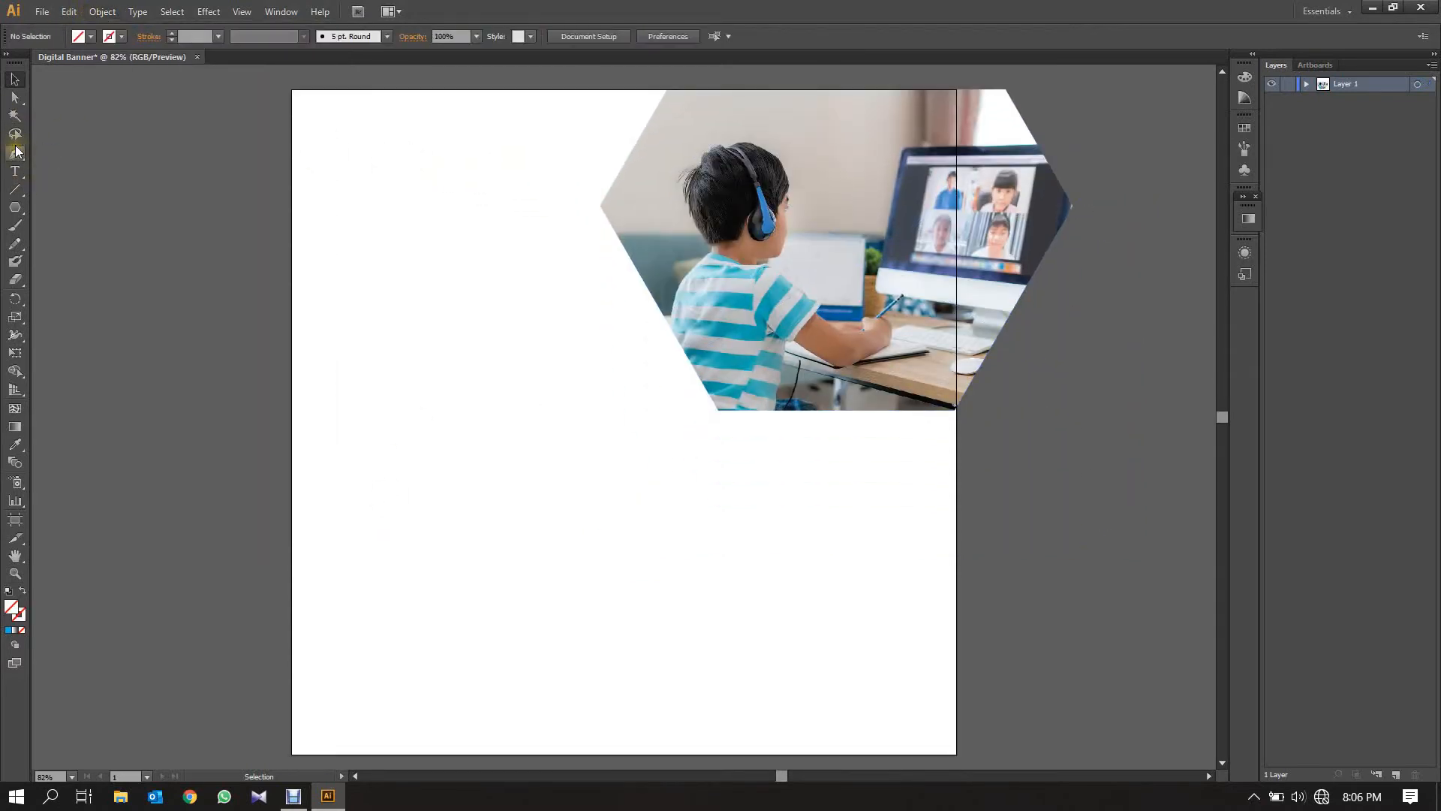
drag(15, 207, 68, 204)
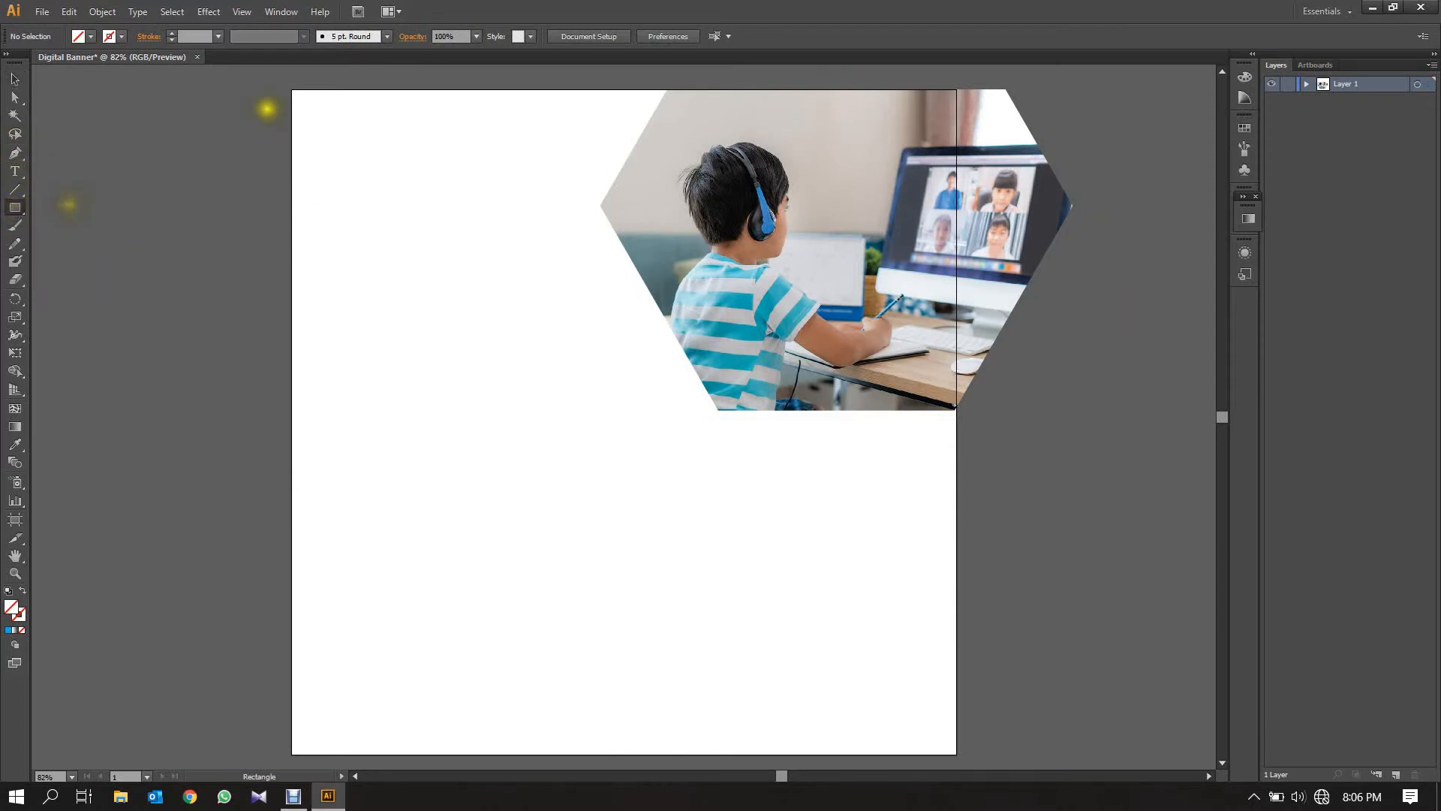
drag(290, 90, 345, 140)
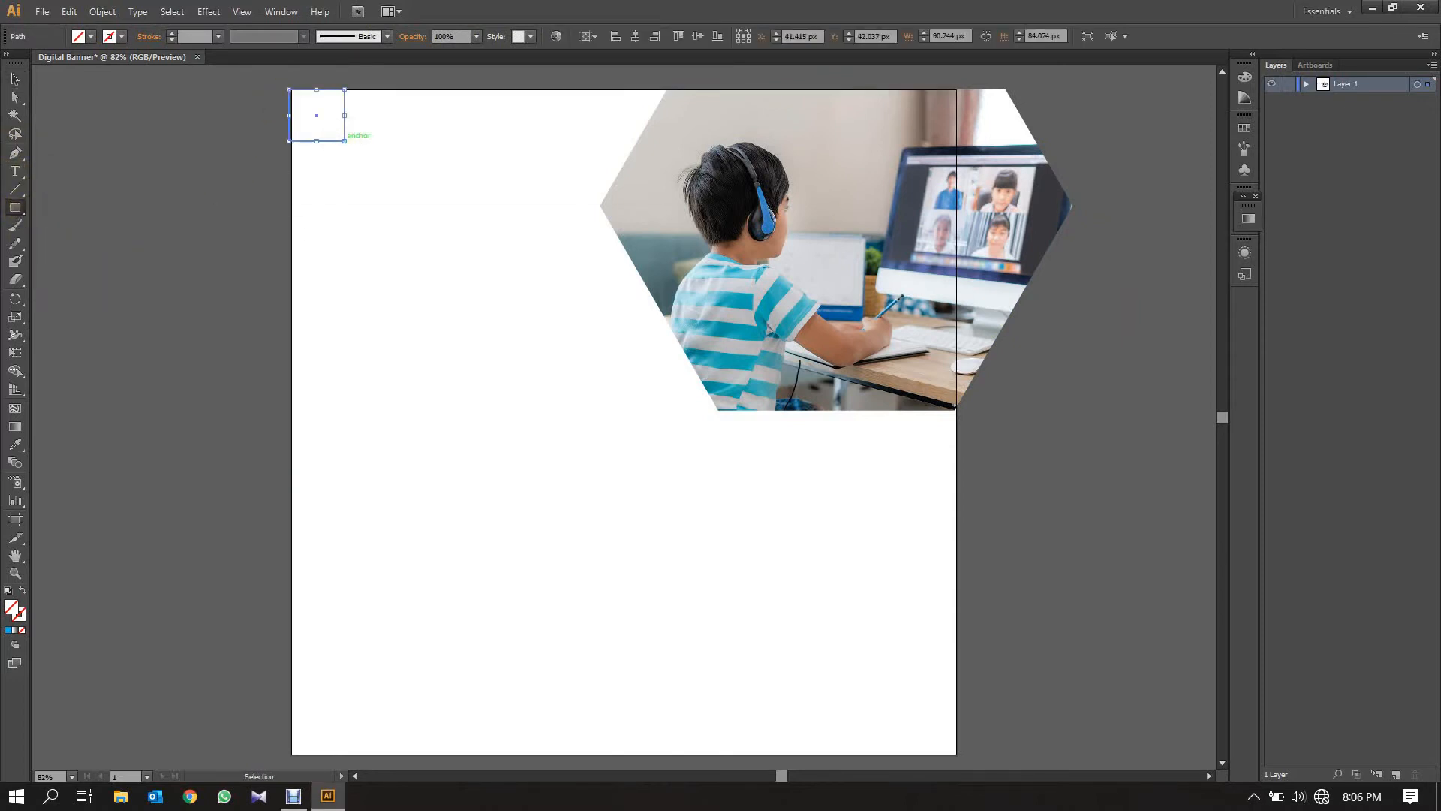
key(ctrl+z)
drag(290, 91, 956, 754)
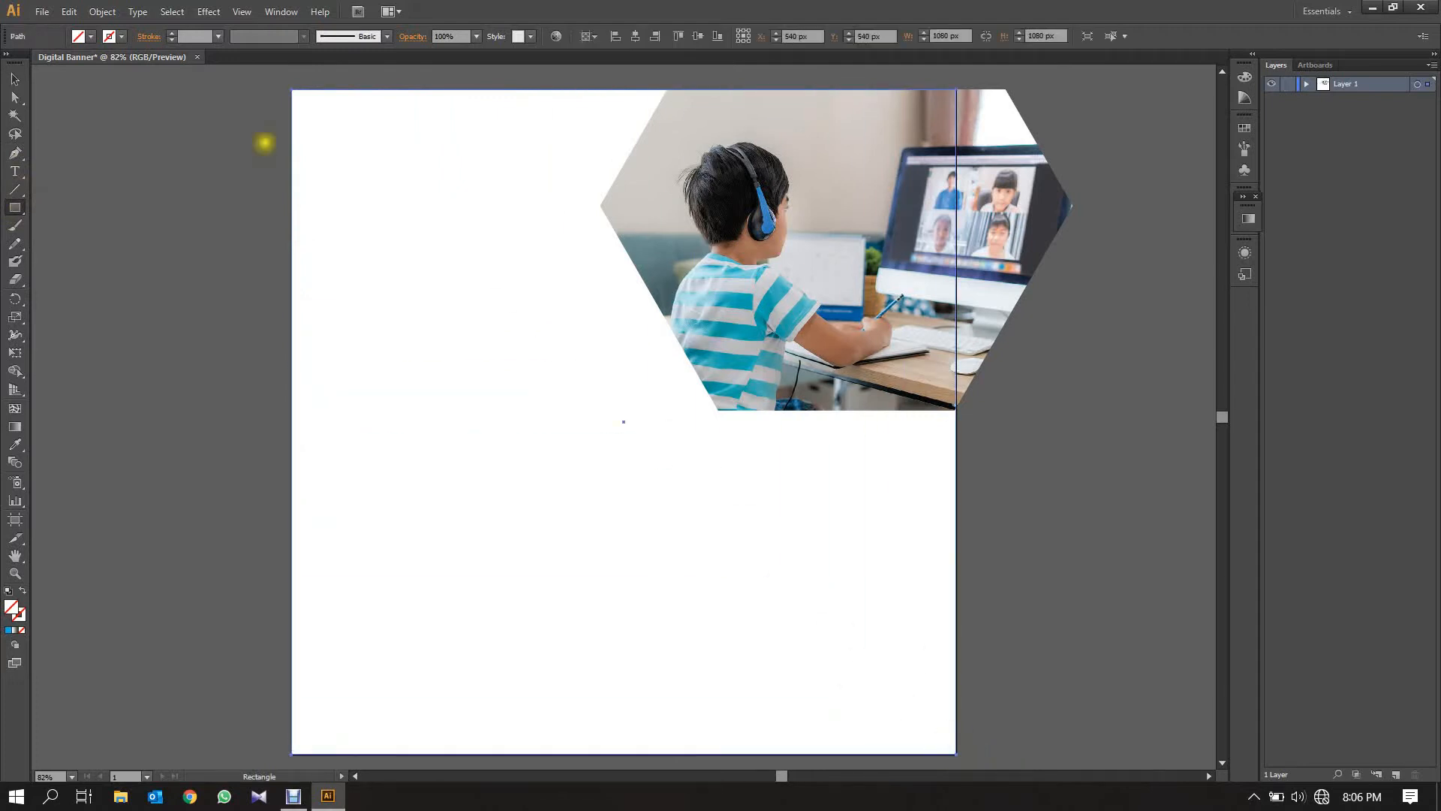
click(1246, 132)
click(1090, 133)
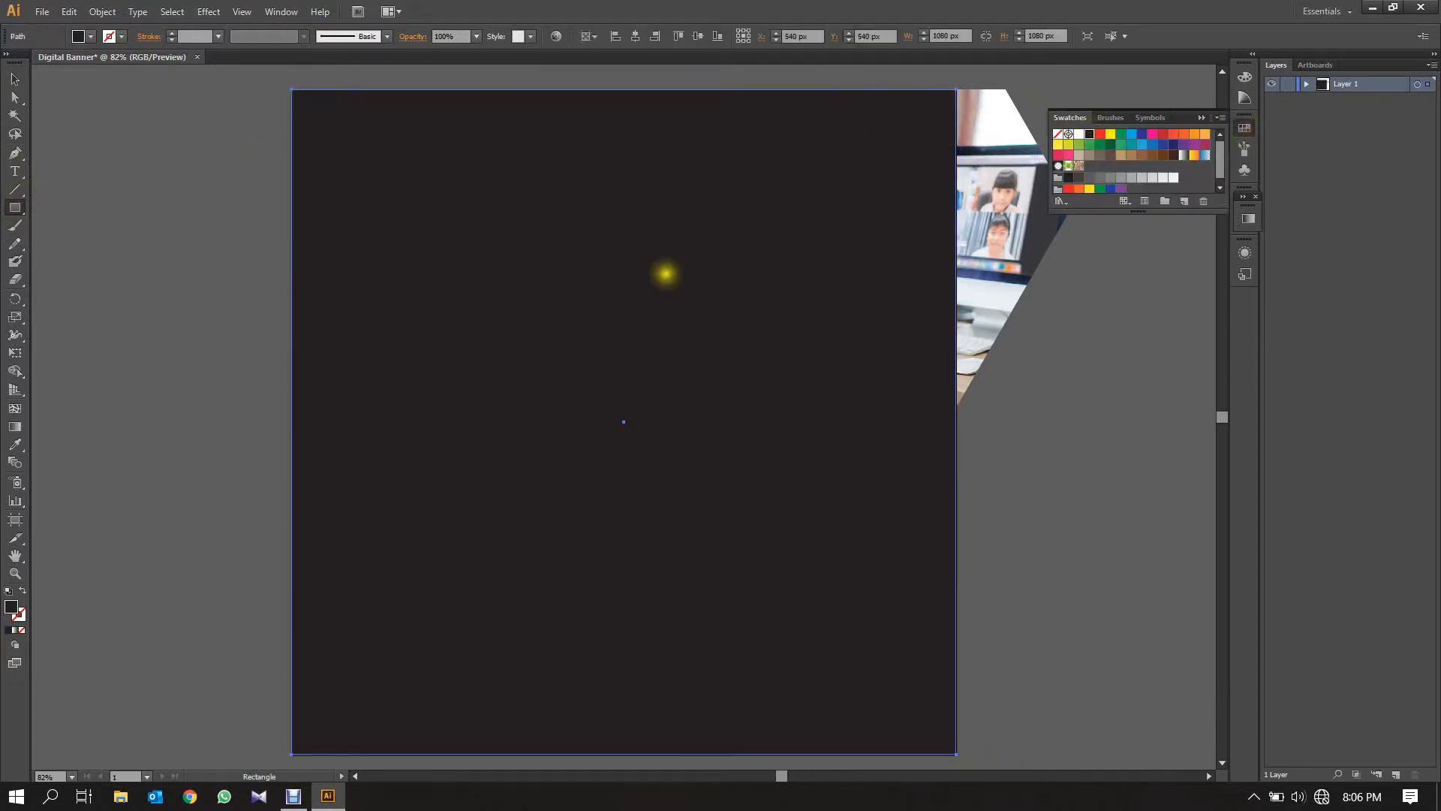
Clip all the artwork to the artboard-sized rectangle with a clipping mask
key(ctrl+a)
click(102, 11)
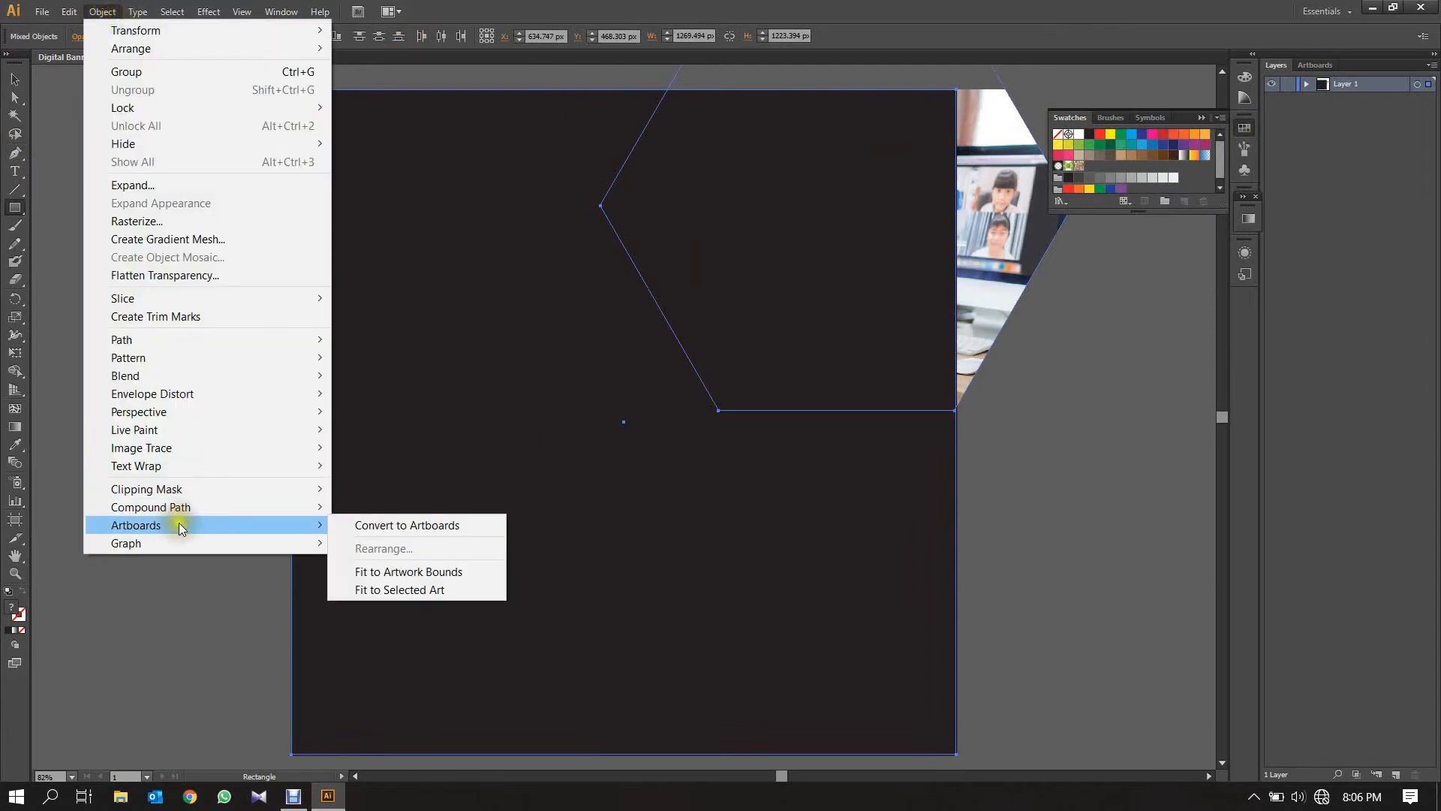
click(340, 508)
key(ctrl+7)
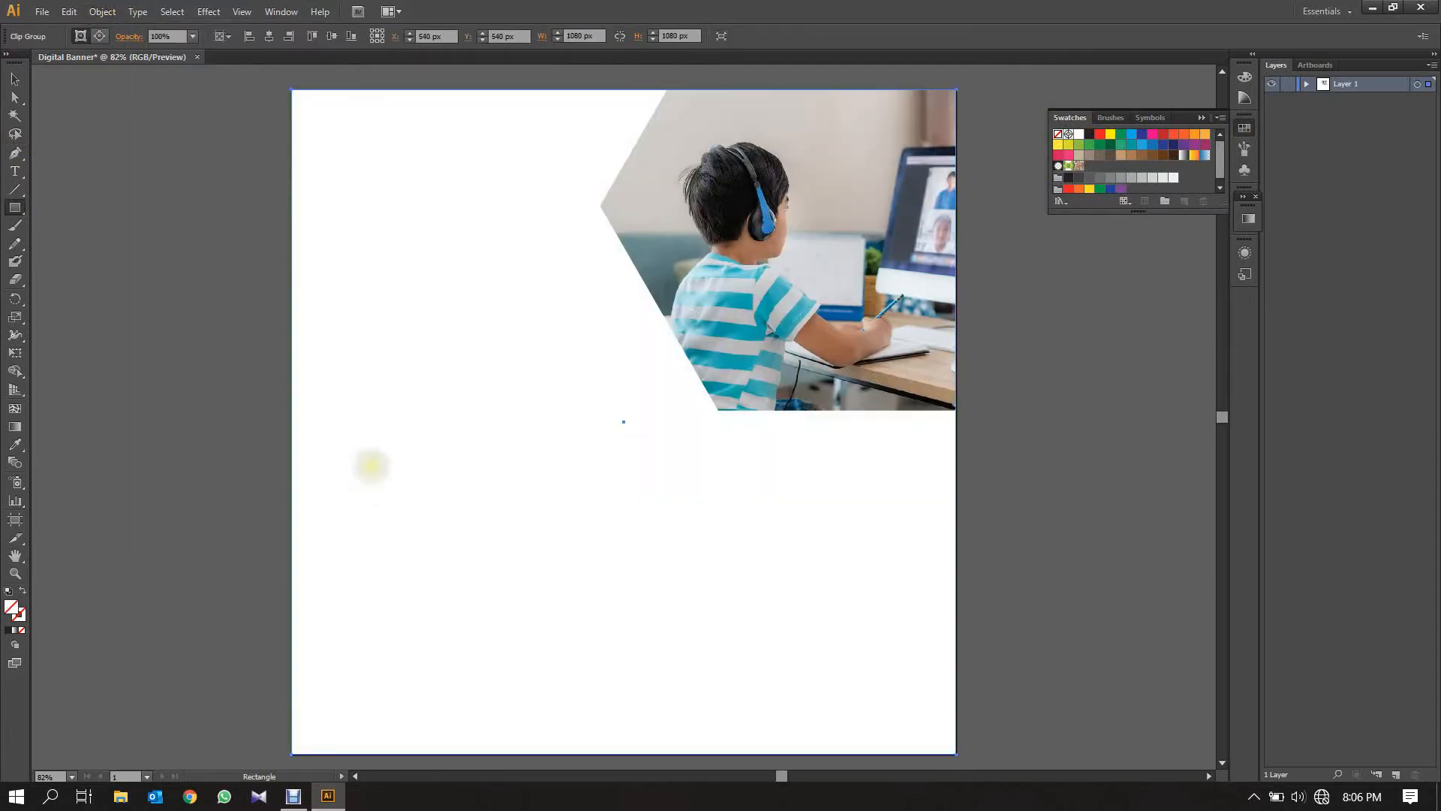
click(294, 796)
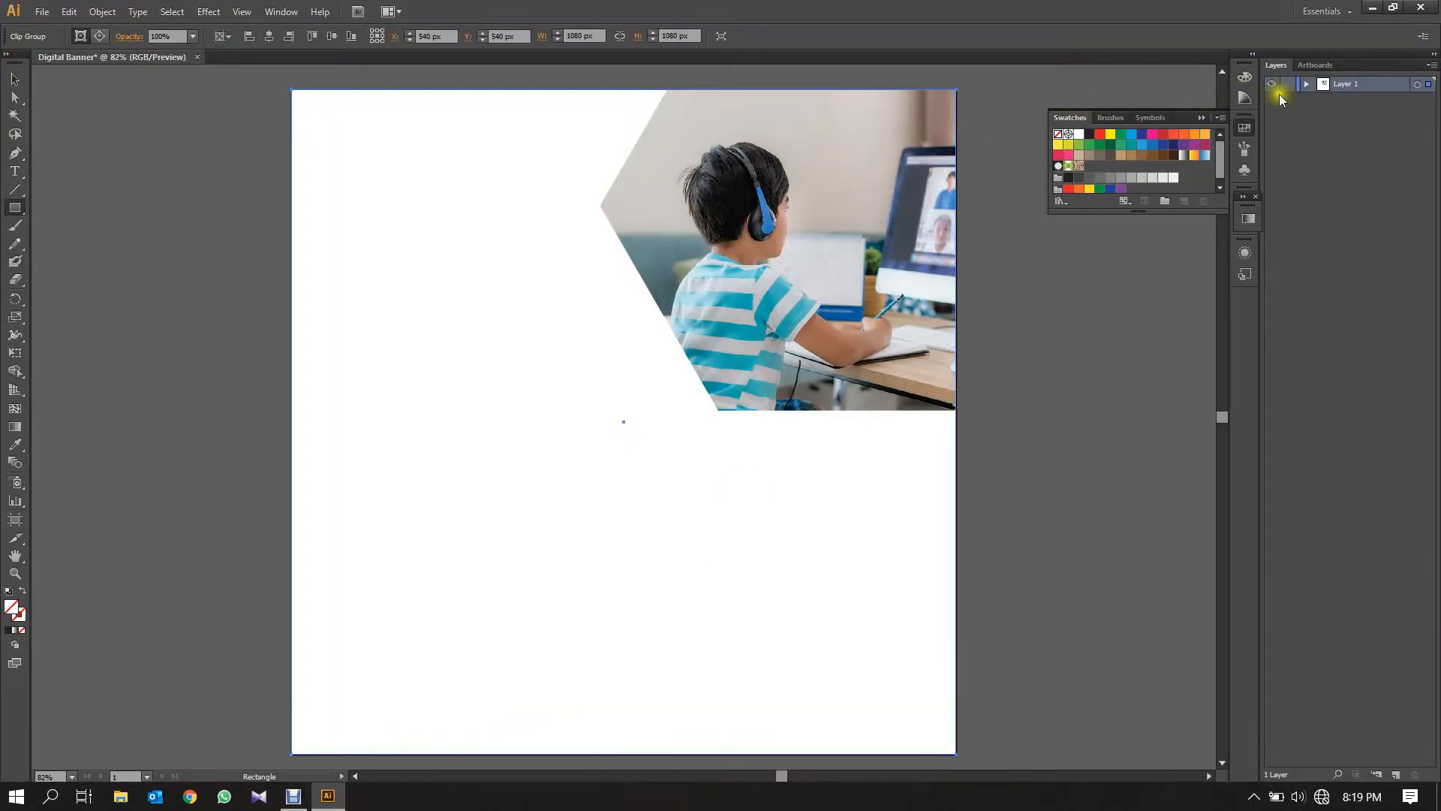
Lock Layer 1 and add a new layer above it
click(1285, 84)
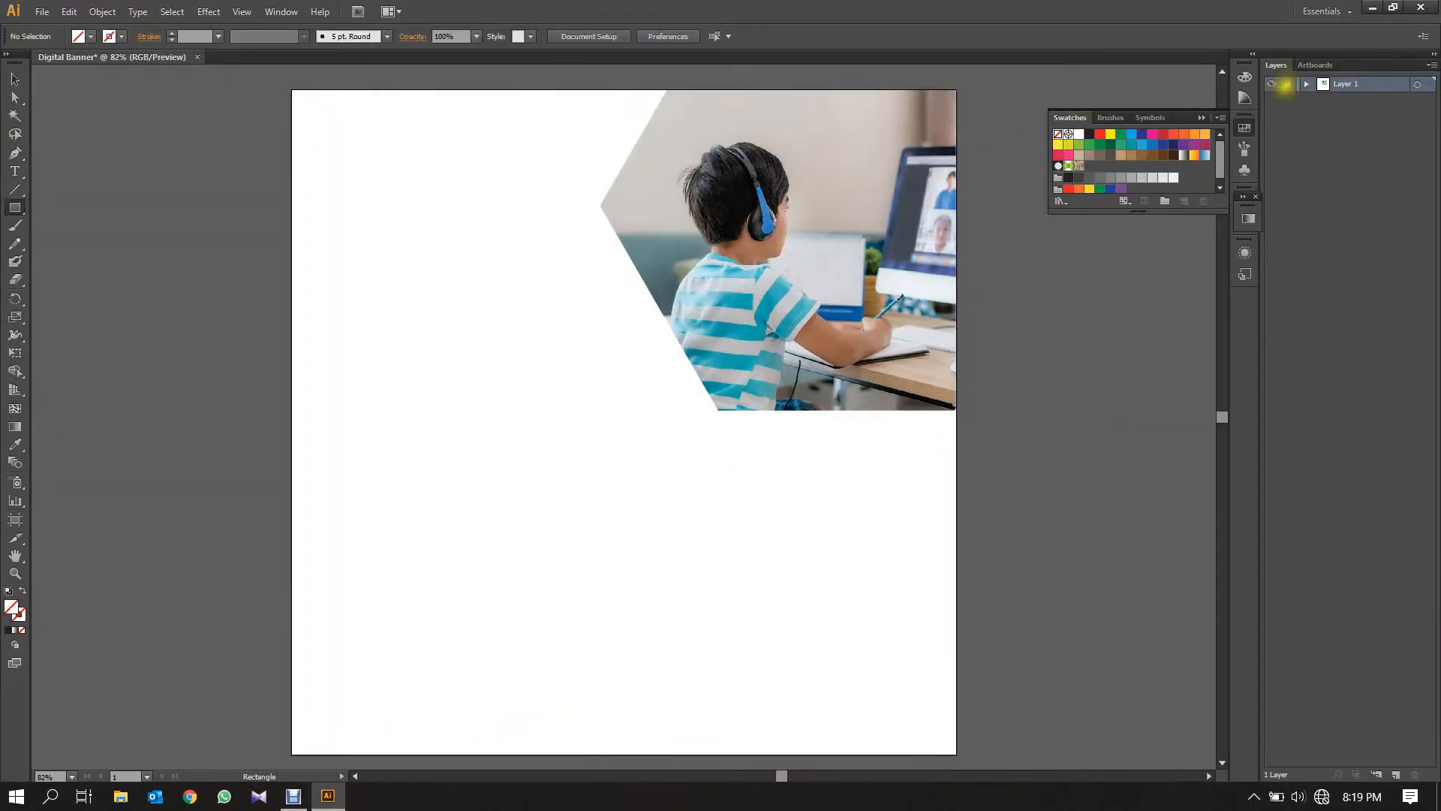
click(1393, 776)
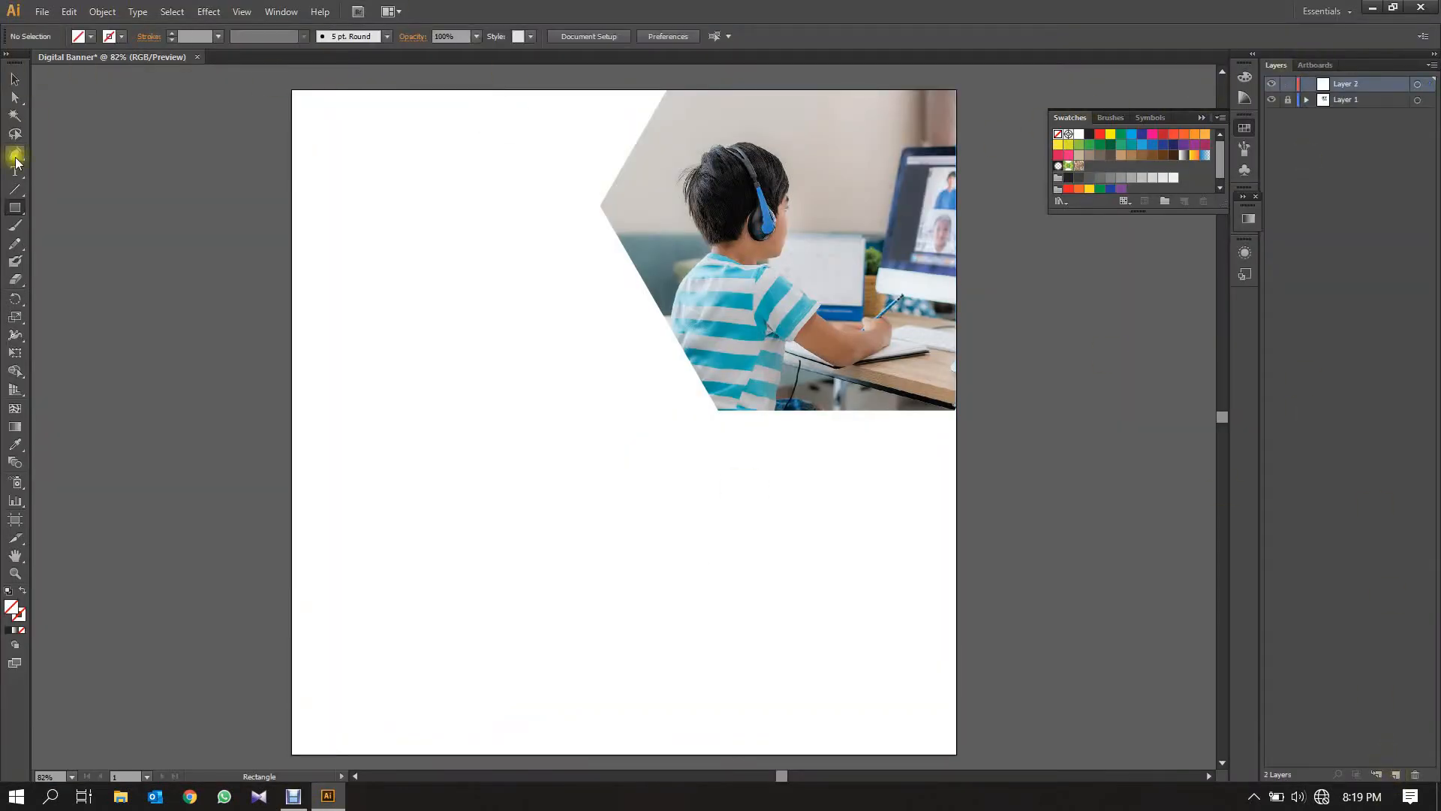
Draw a closed Pen path covering the artboard around the photo's edges and fill it with white
click(15, 153)
click(292, 89)
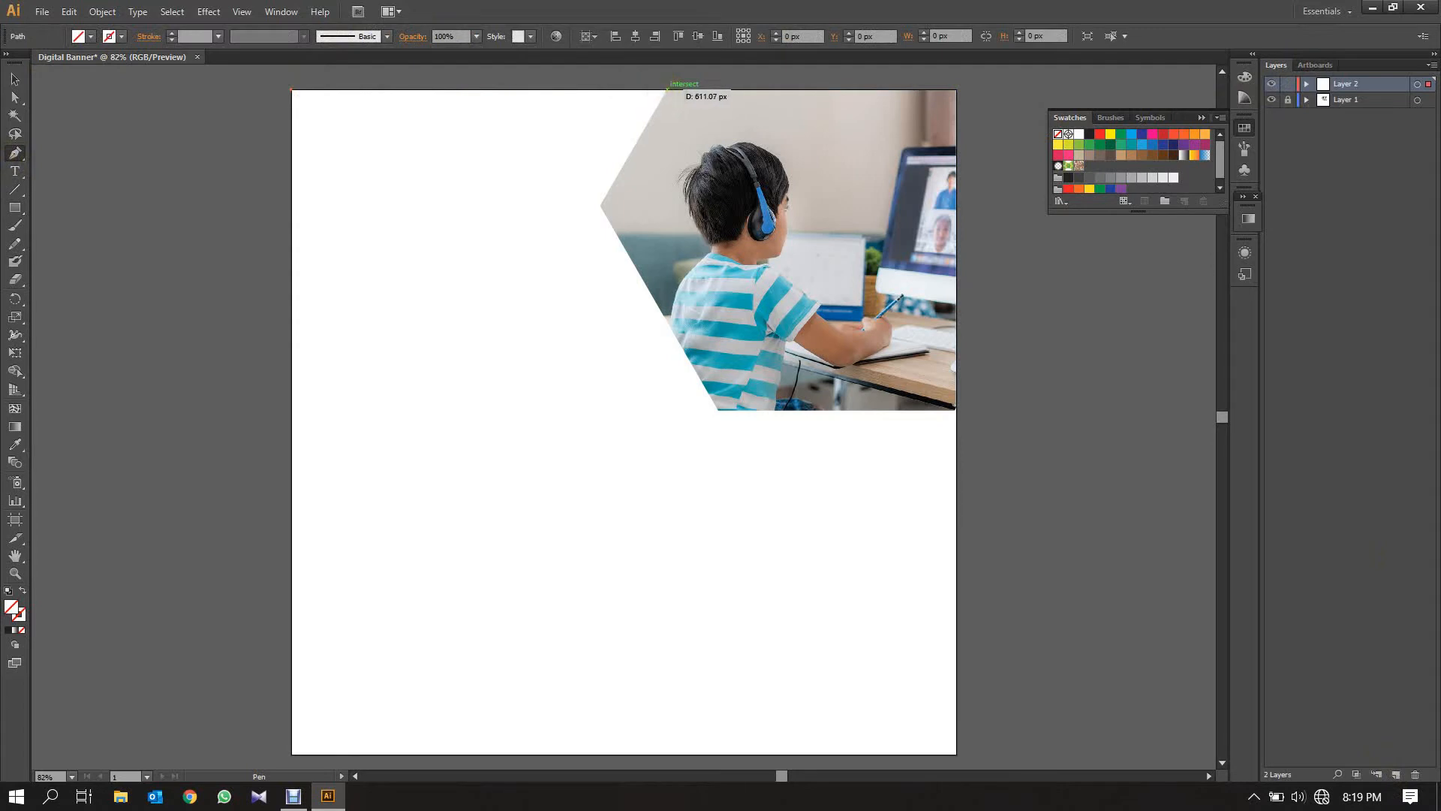
click(668, 89)
click(601, 205)
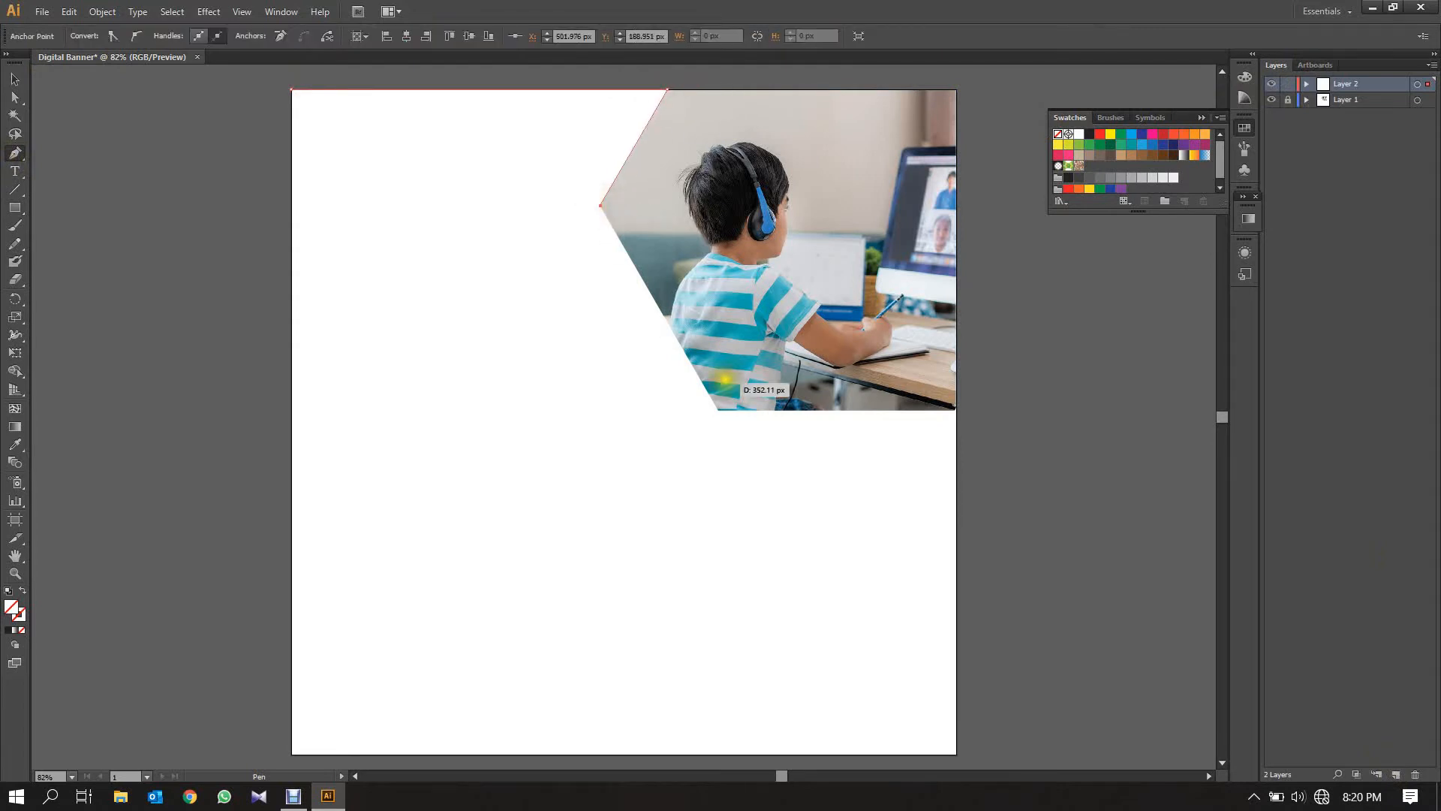
click(719, 410)
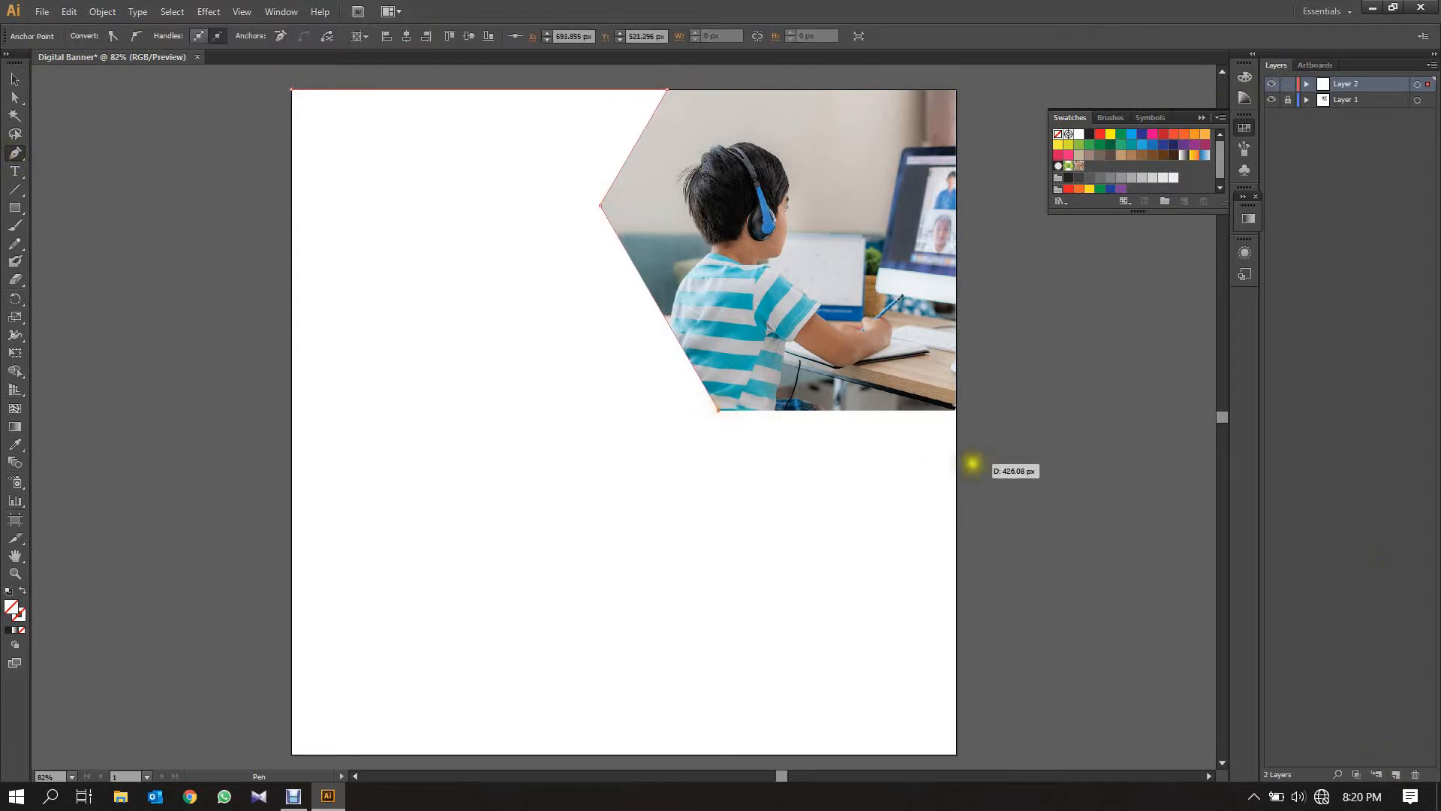
click(954, 409)
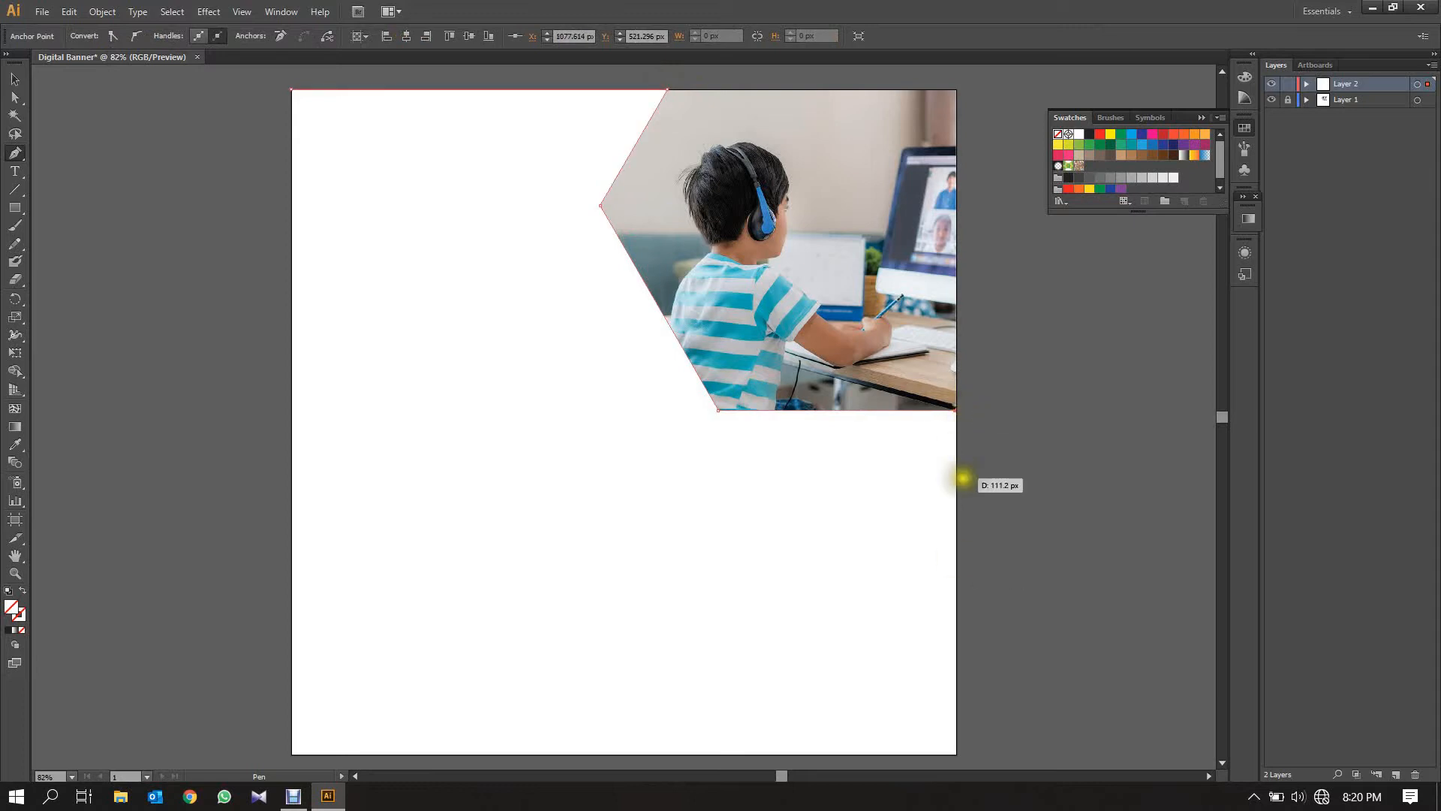
key(ctrl+z)
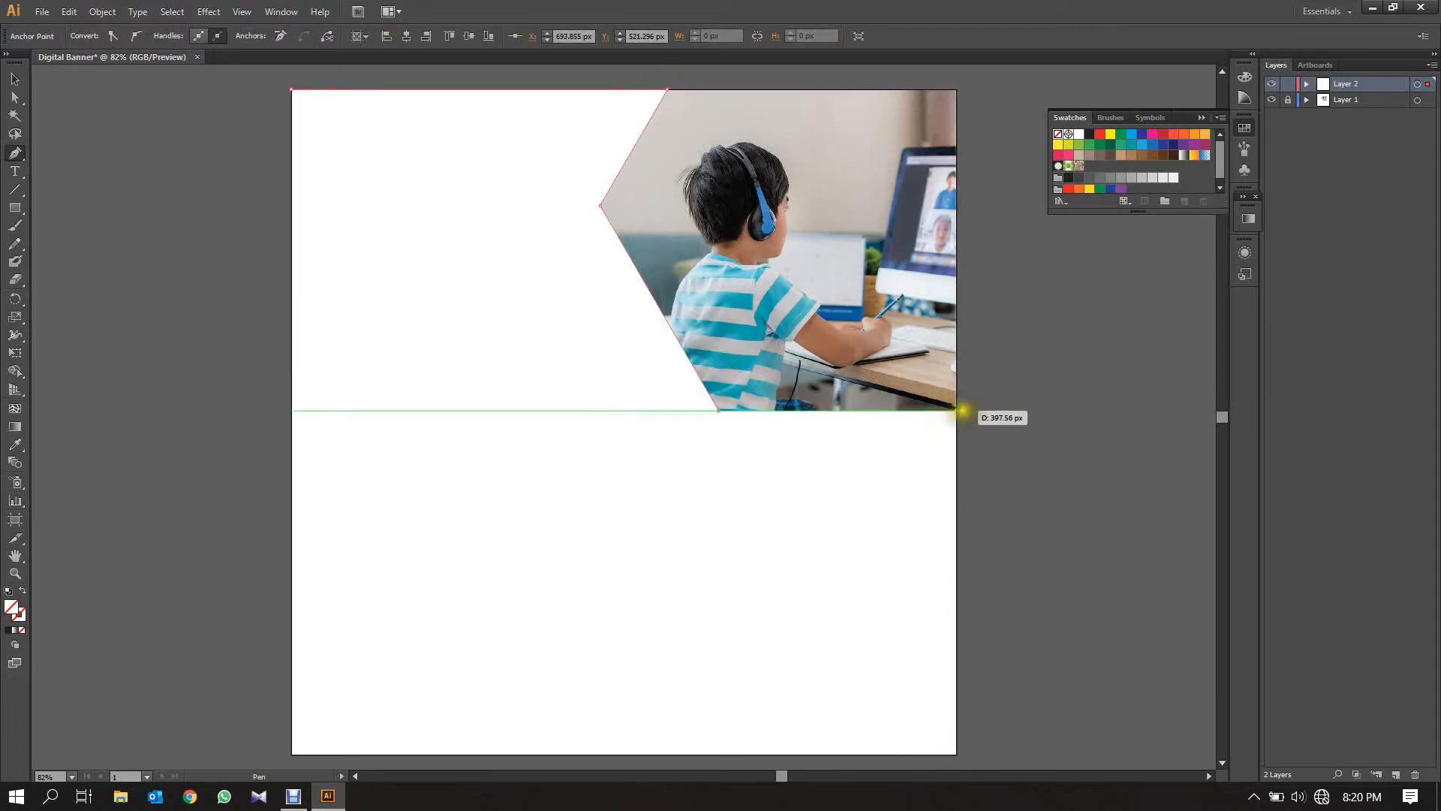
click(954, 410)
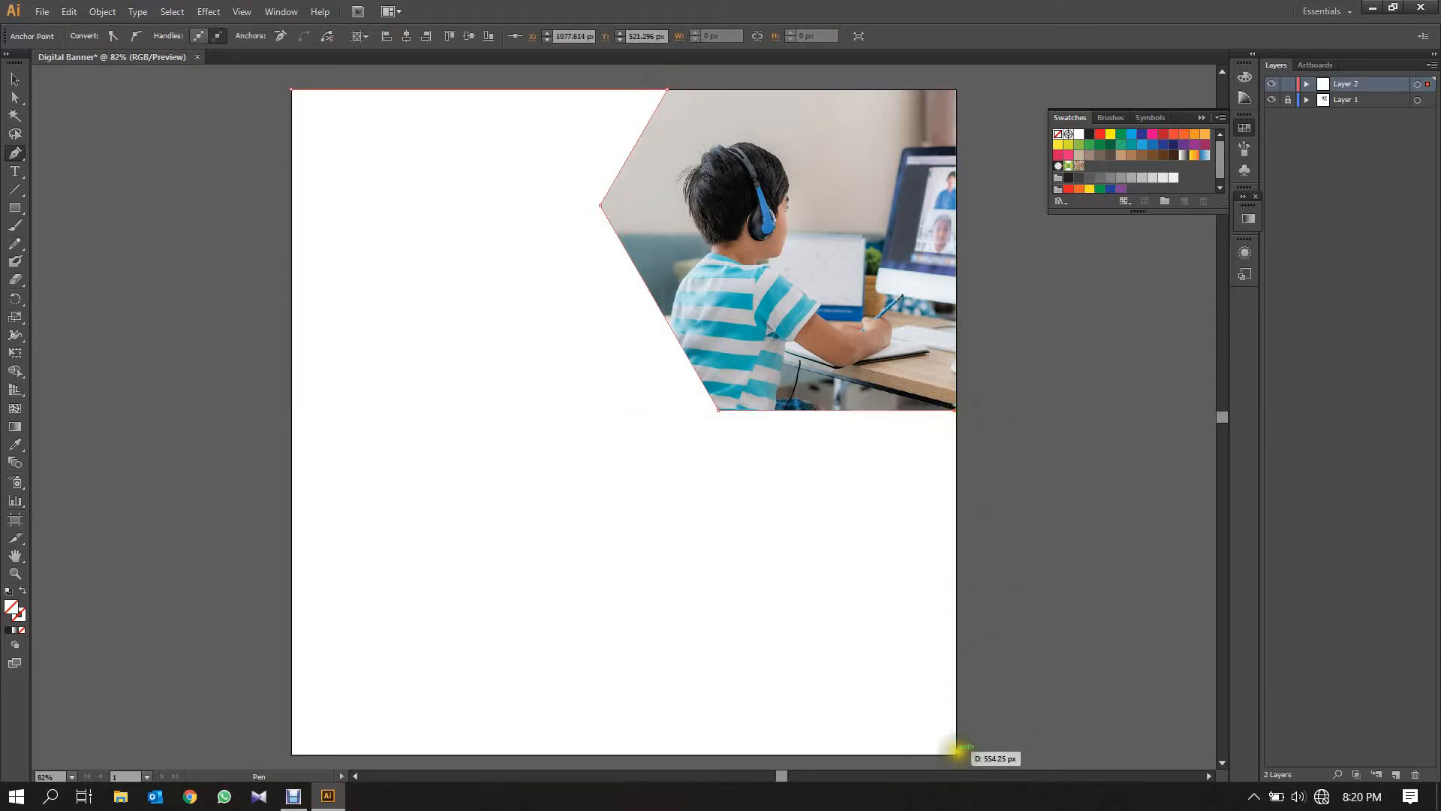
click(956, 754)
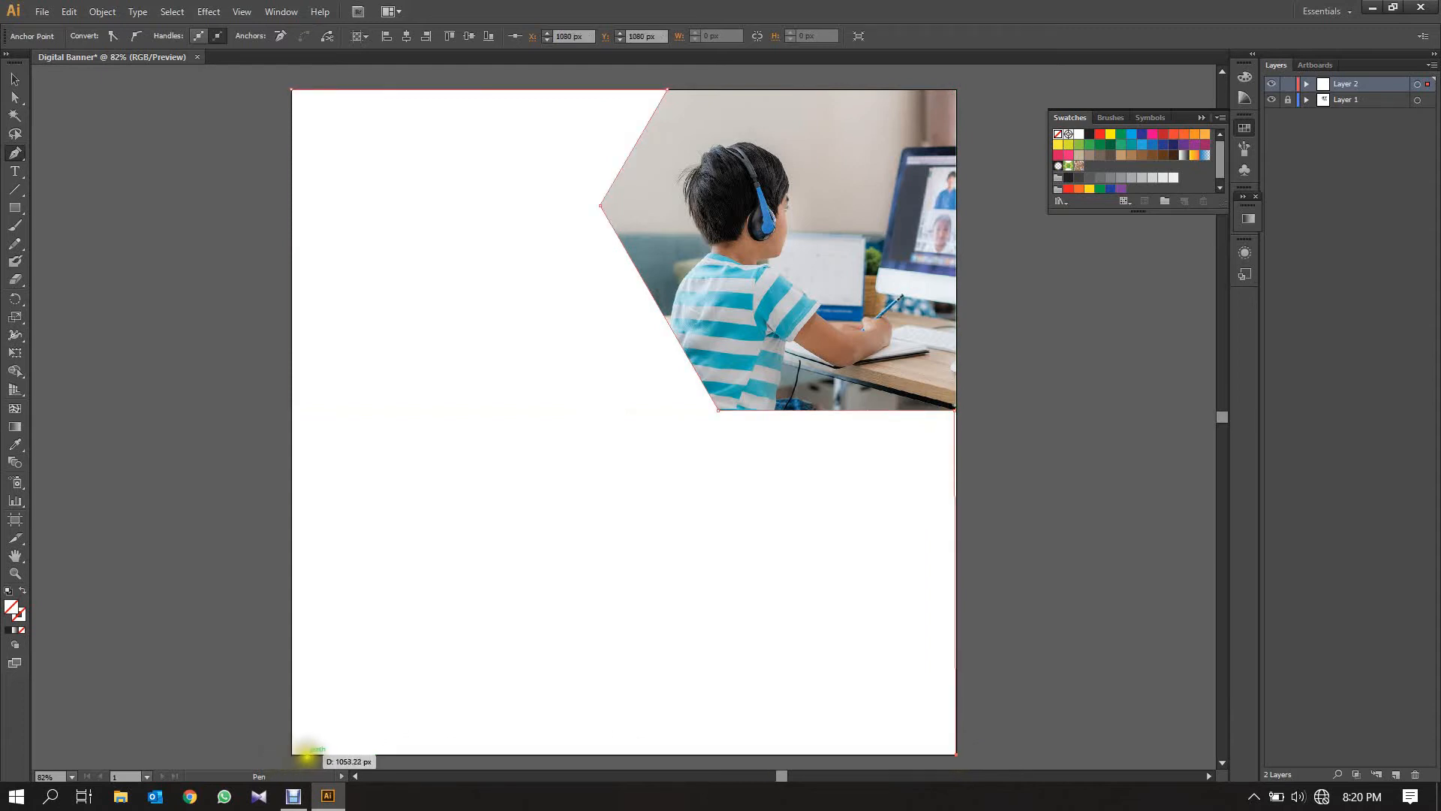
click(292, 754)
click(292, 89)
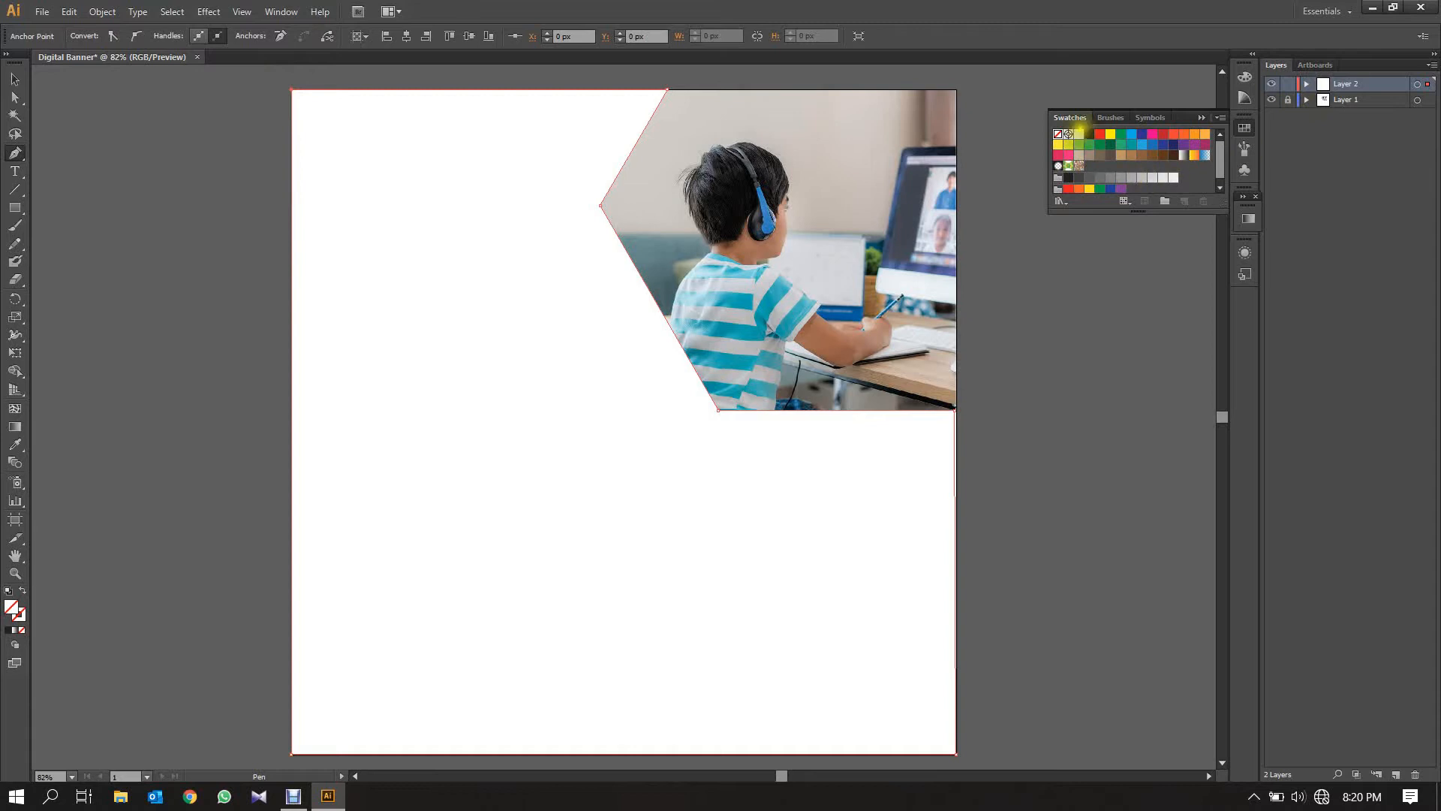
click(15, 77)
click(139, 126)
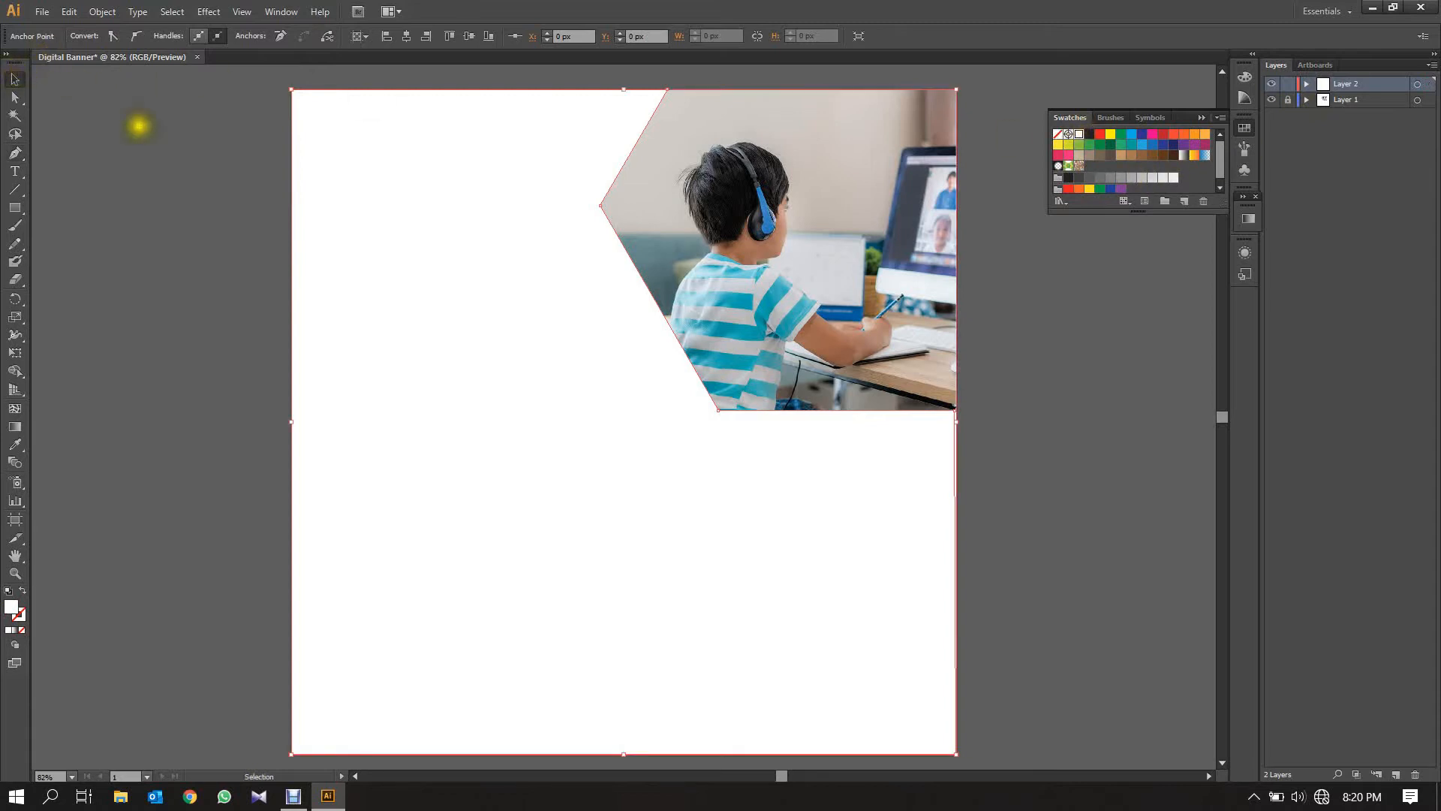
Lock Layer 2 and add a new layer above it
click(1288, 84)
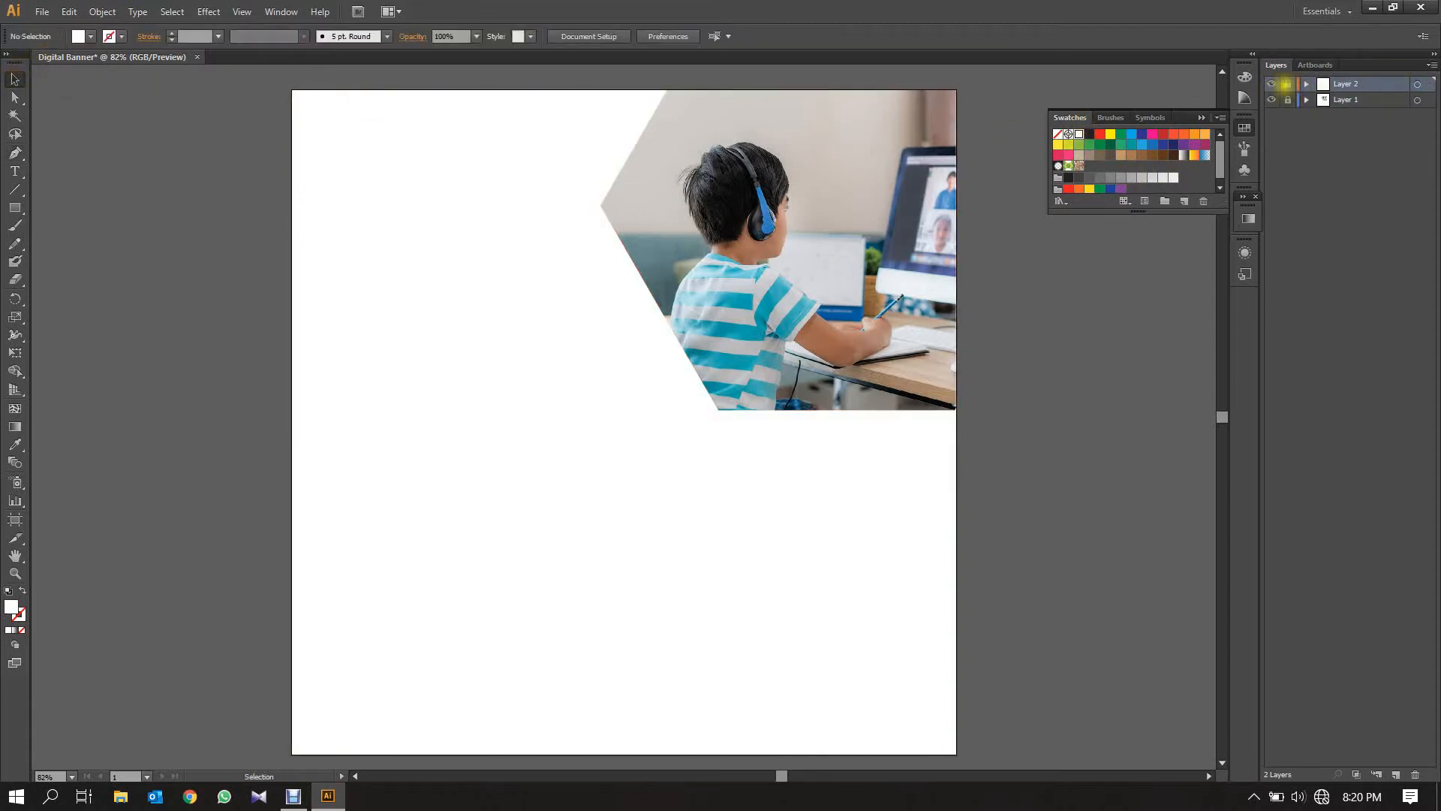
click(1380, 774)
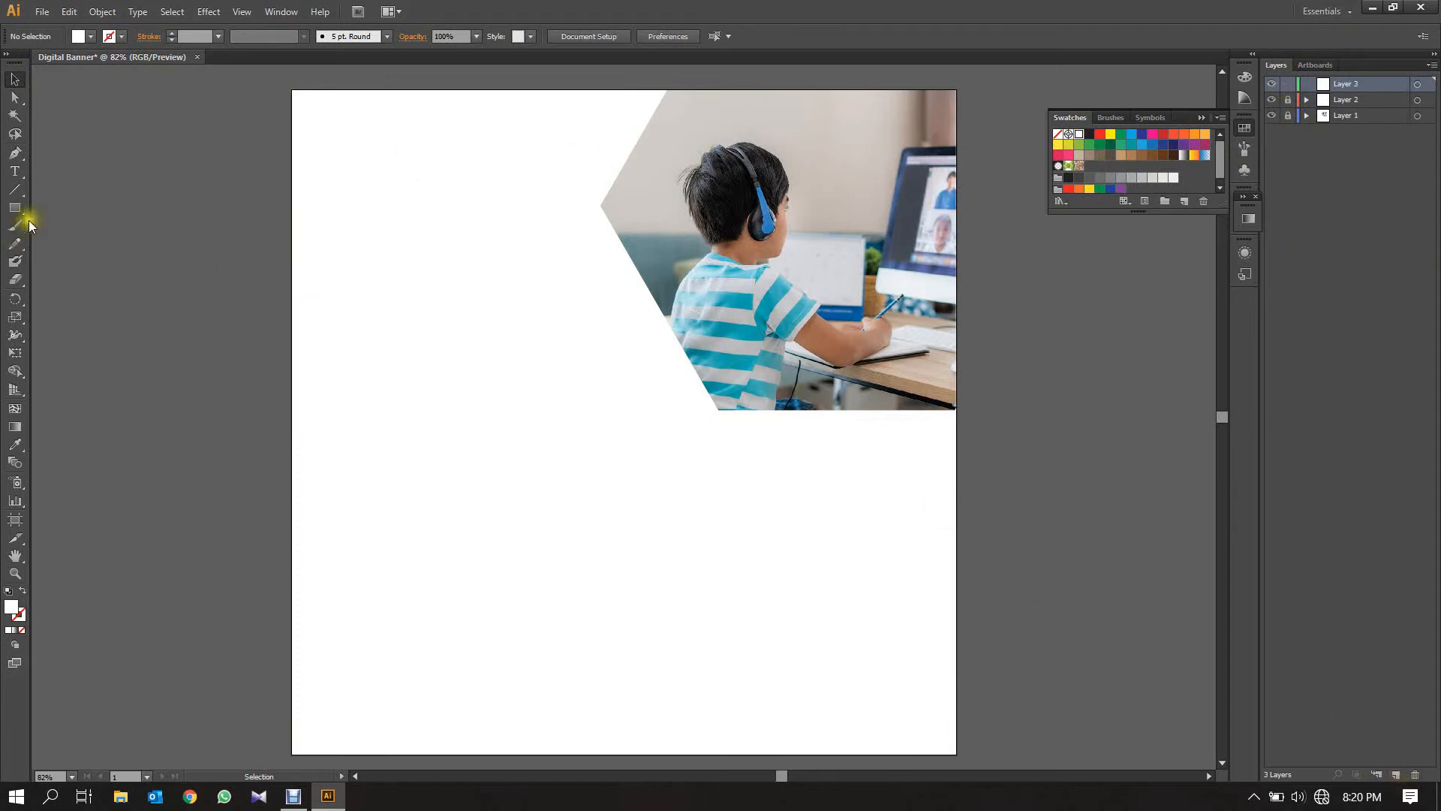
Draw a four-sided shape about 366 px high from the artboard's left edge to the photo's lower slanted edge and fill it with light blue
click(293, 183)
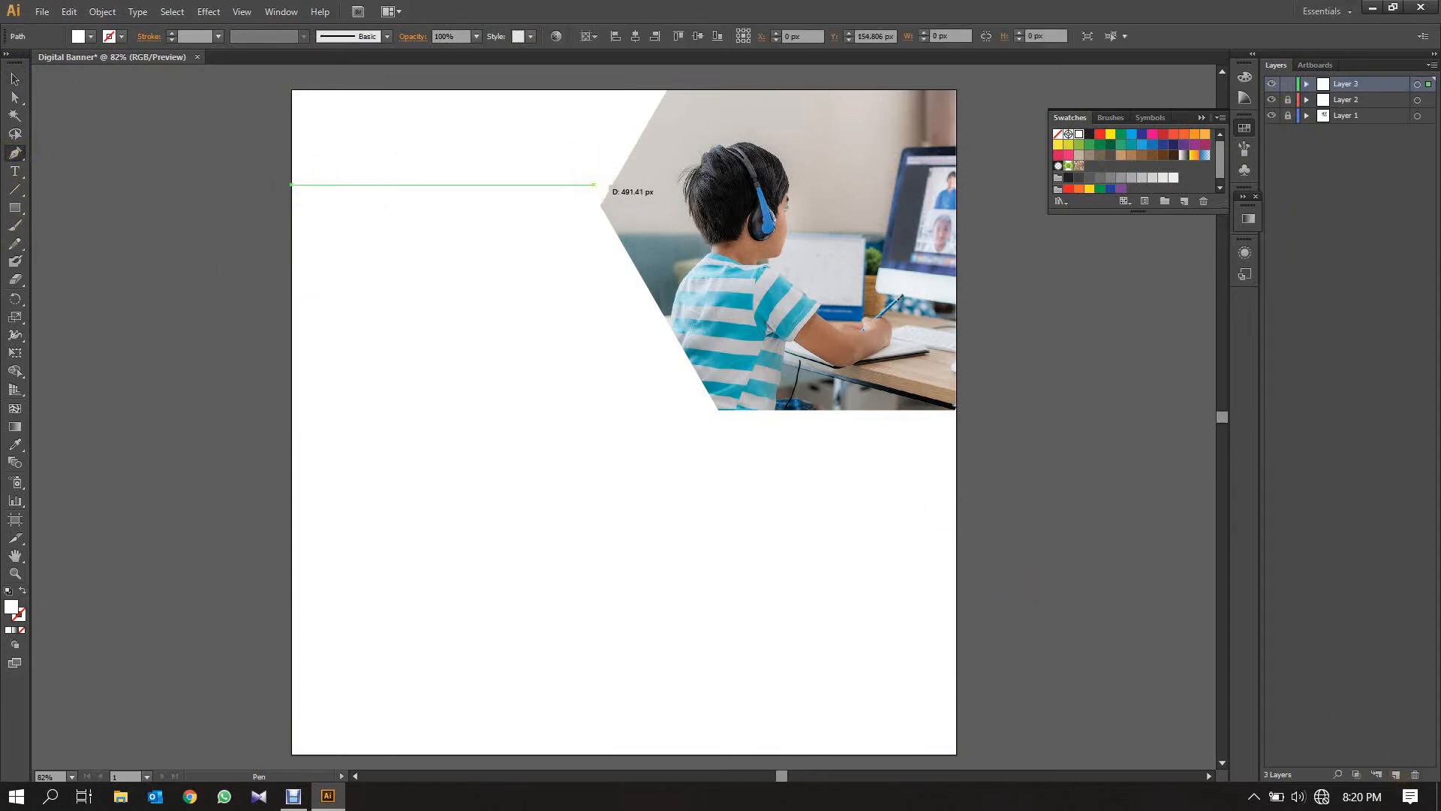
click(592, 185)
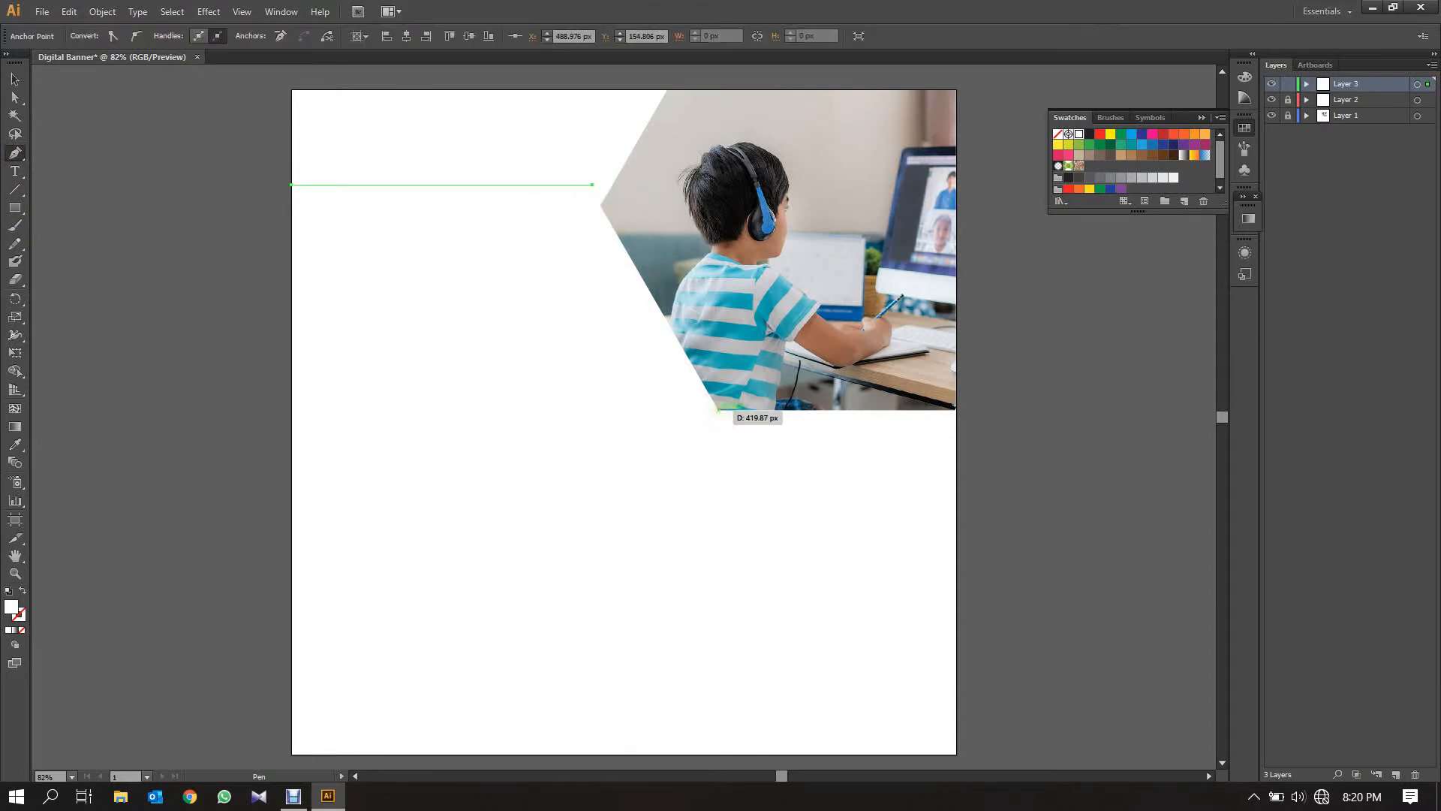
click(718, 410)
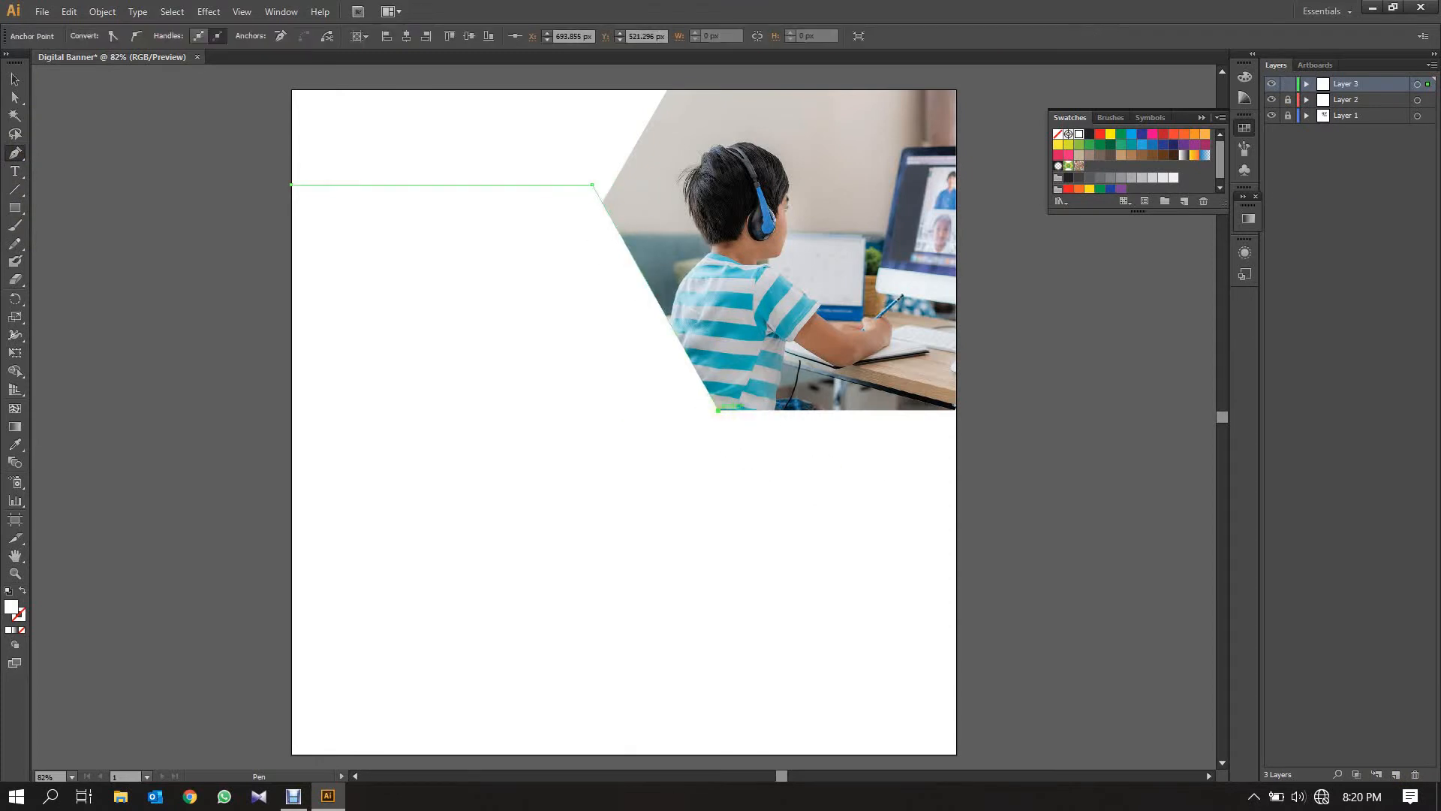
click(291, 410)
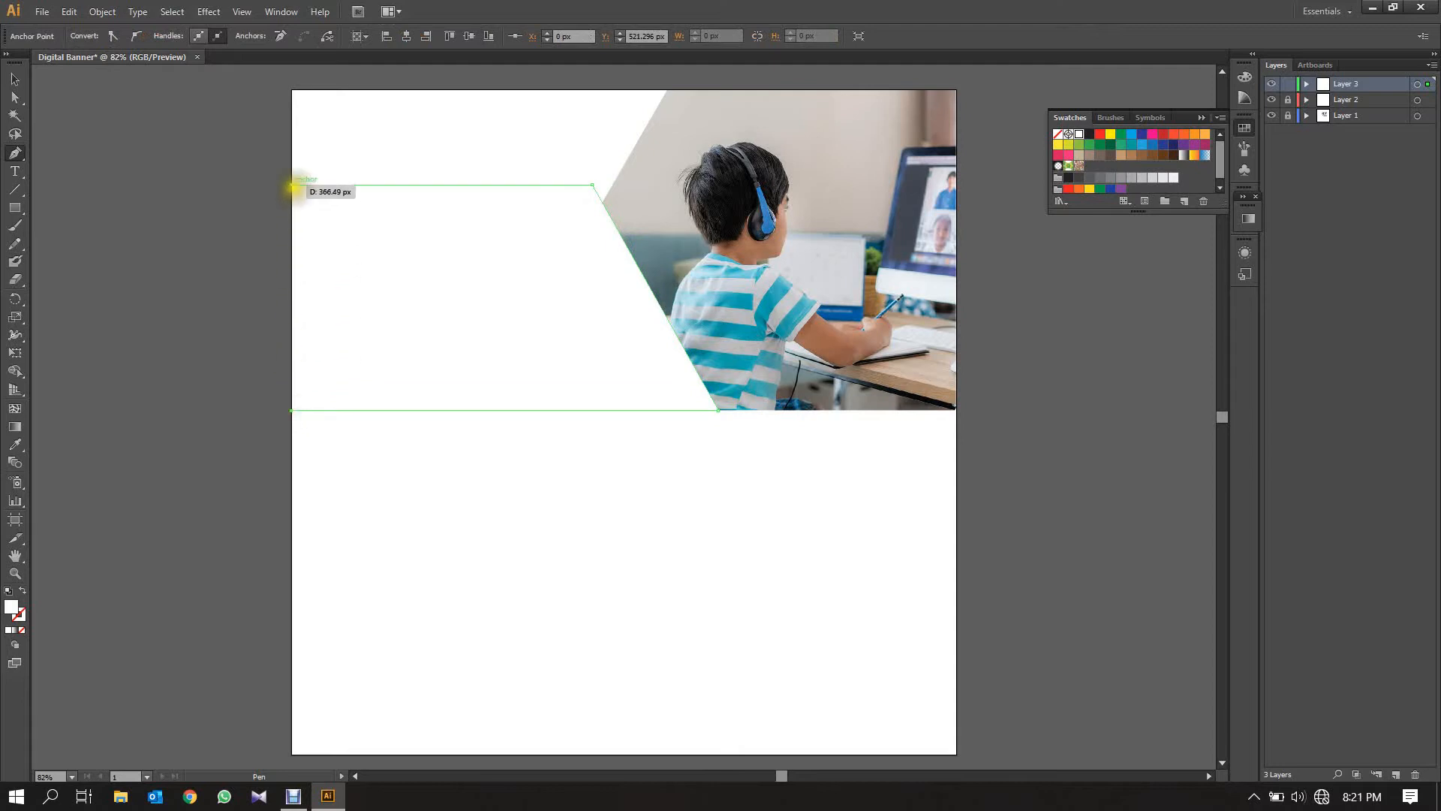
click(291, 185)
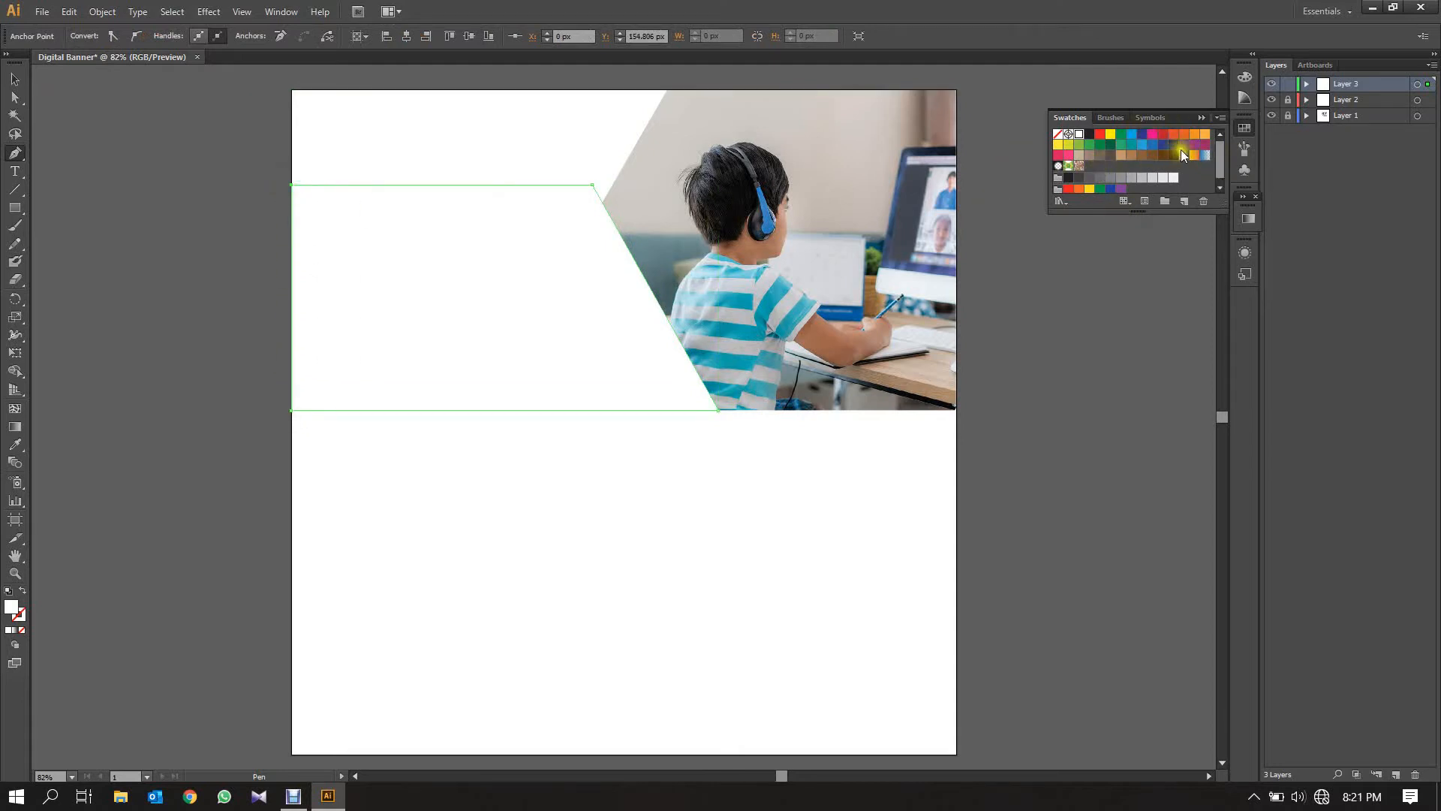
click(1142, 144)
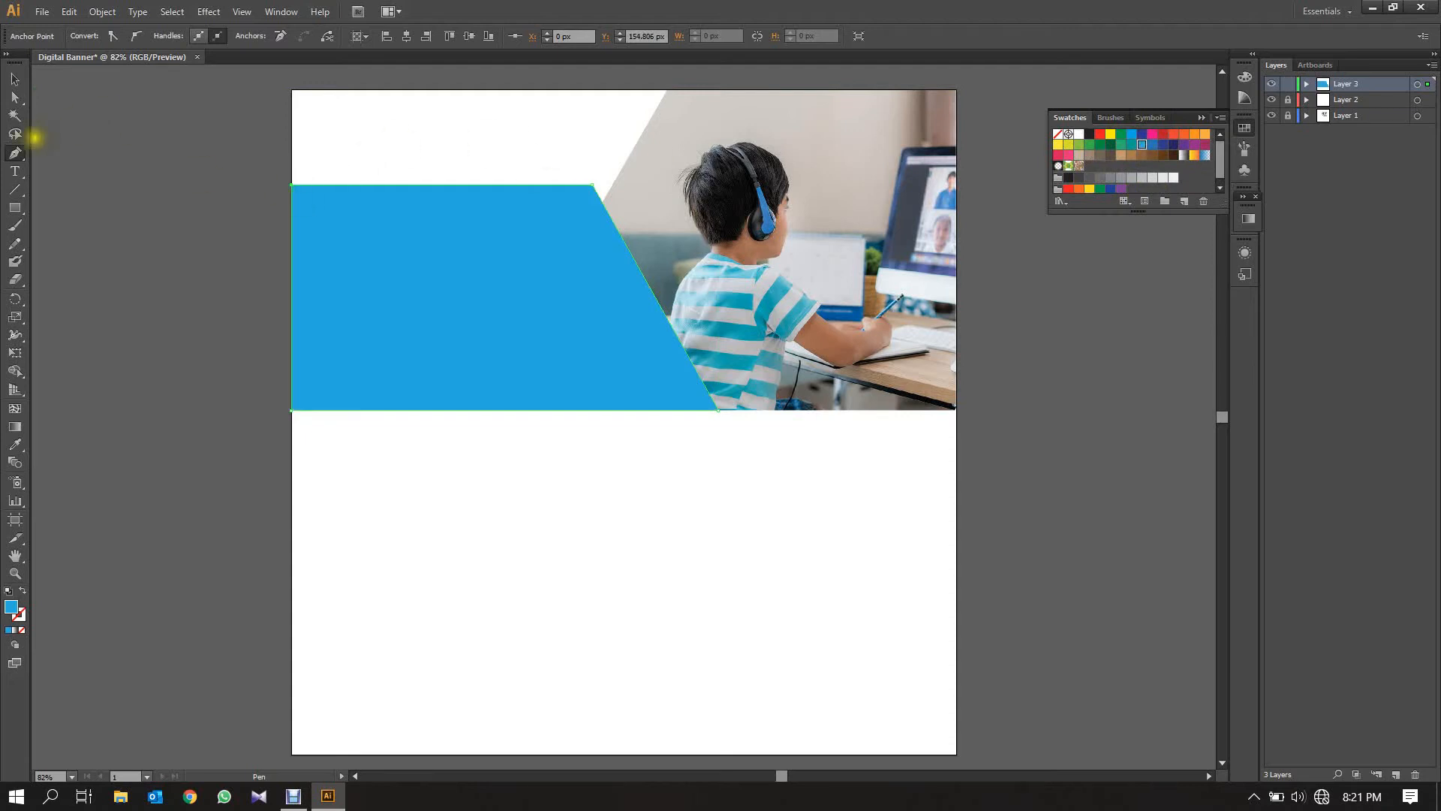
click(15, 79)
click(118, 160)
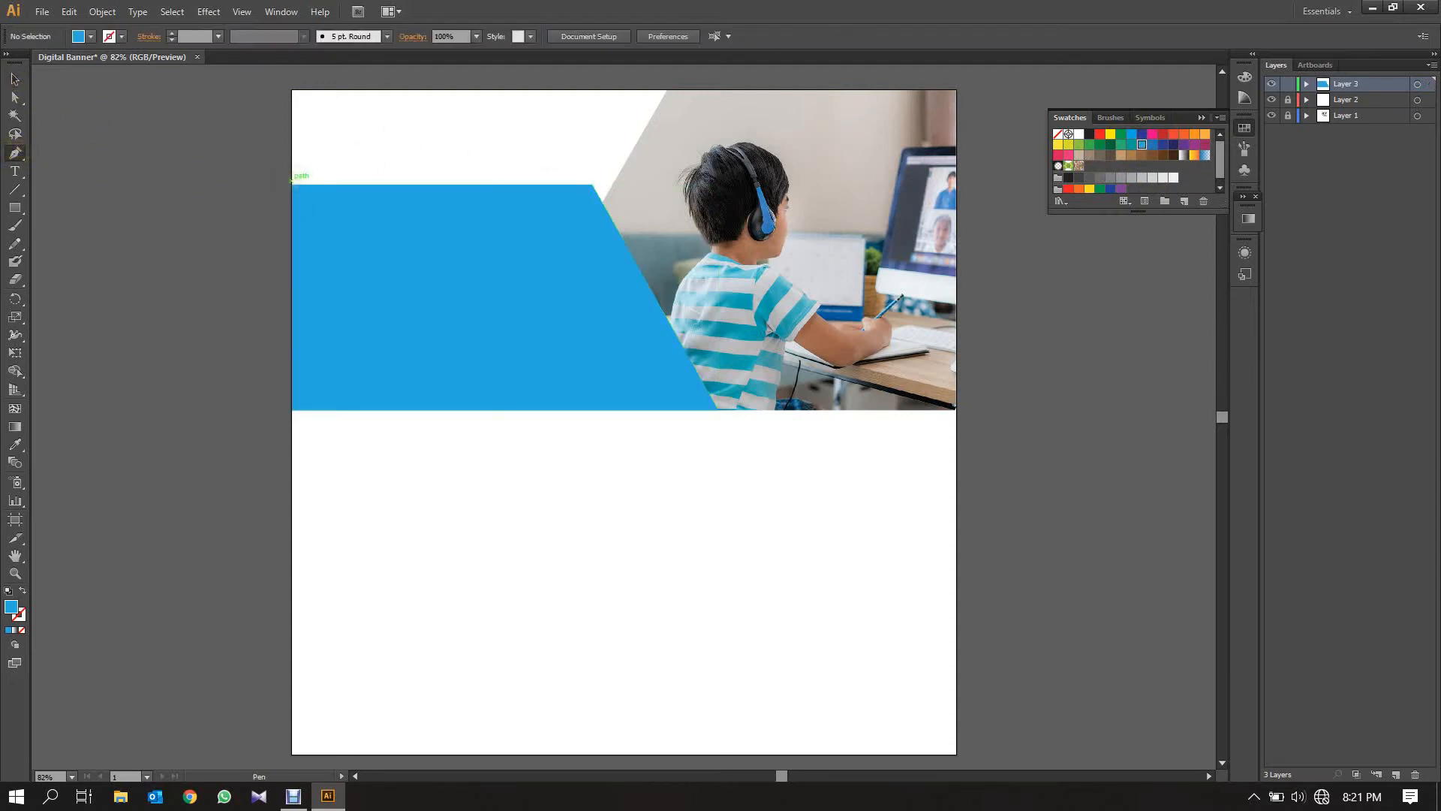
Draw a thin strip along the upper edge of the blue shape and fill it with purple
ctrl+click(293, 183)
drag(593, 185, 294, 180)
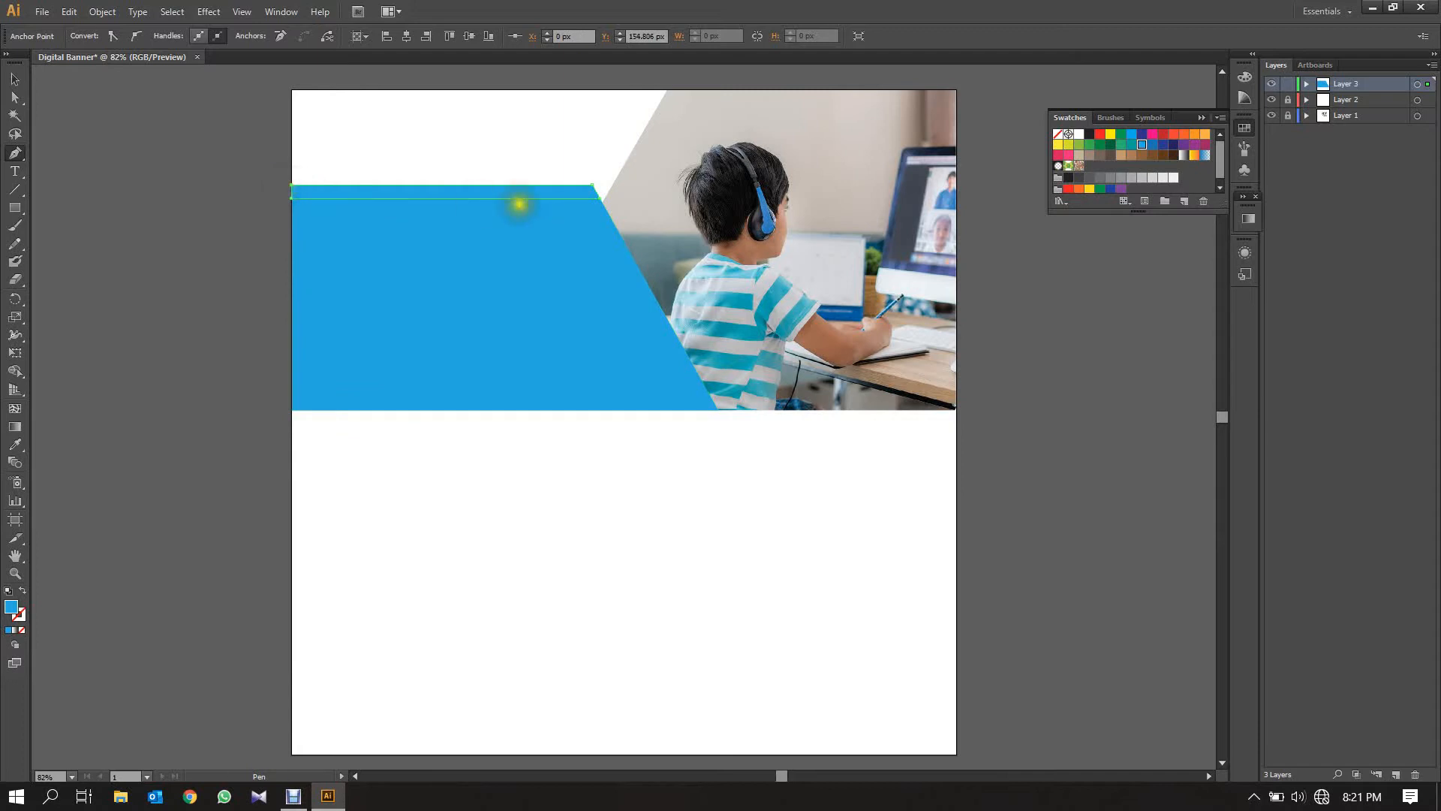
click(1163, 145)
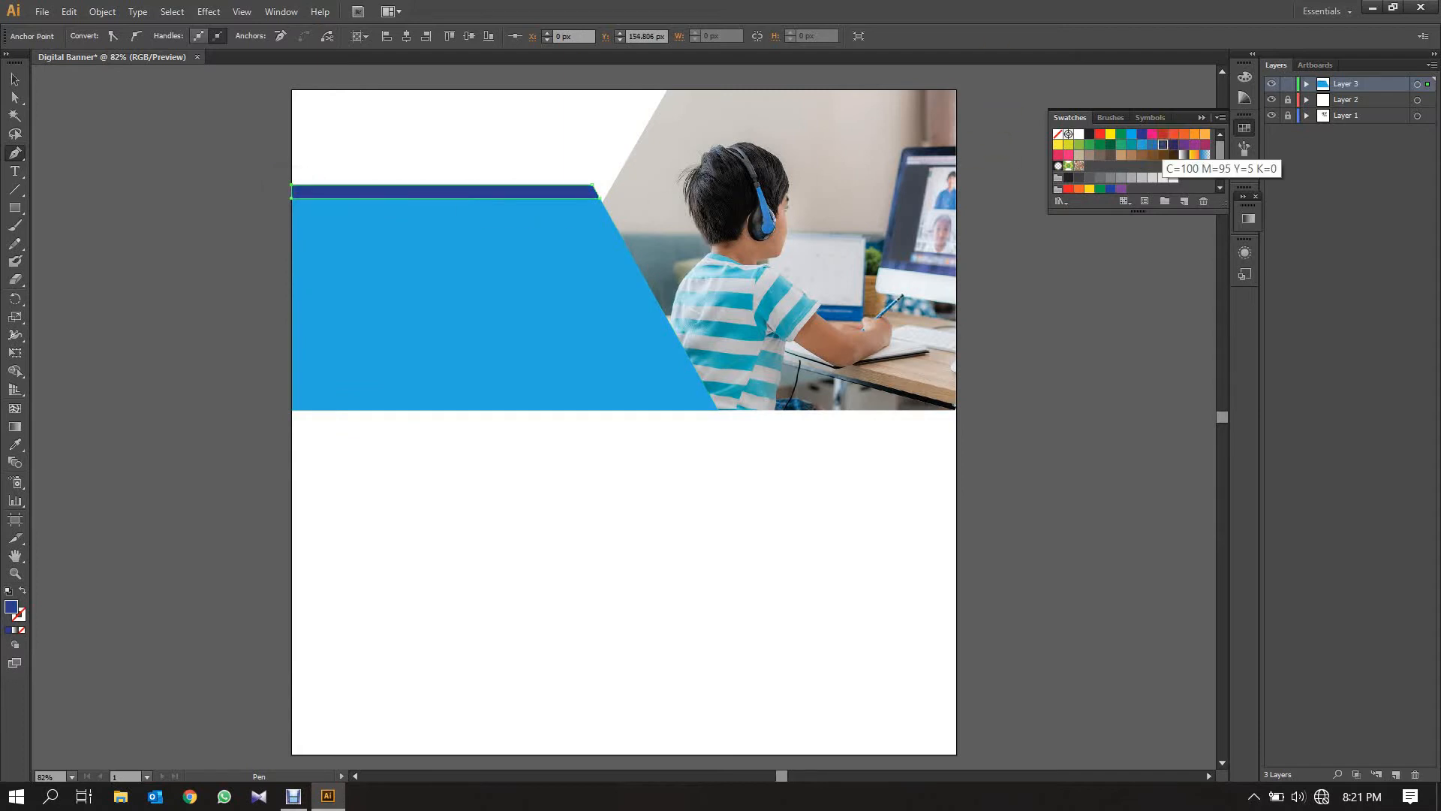
click(1194, 144)
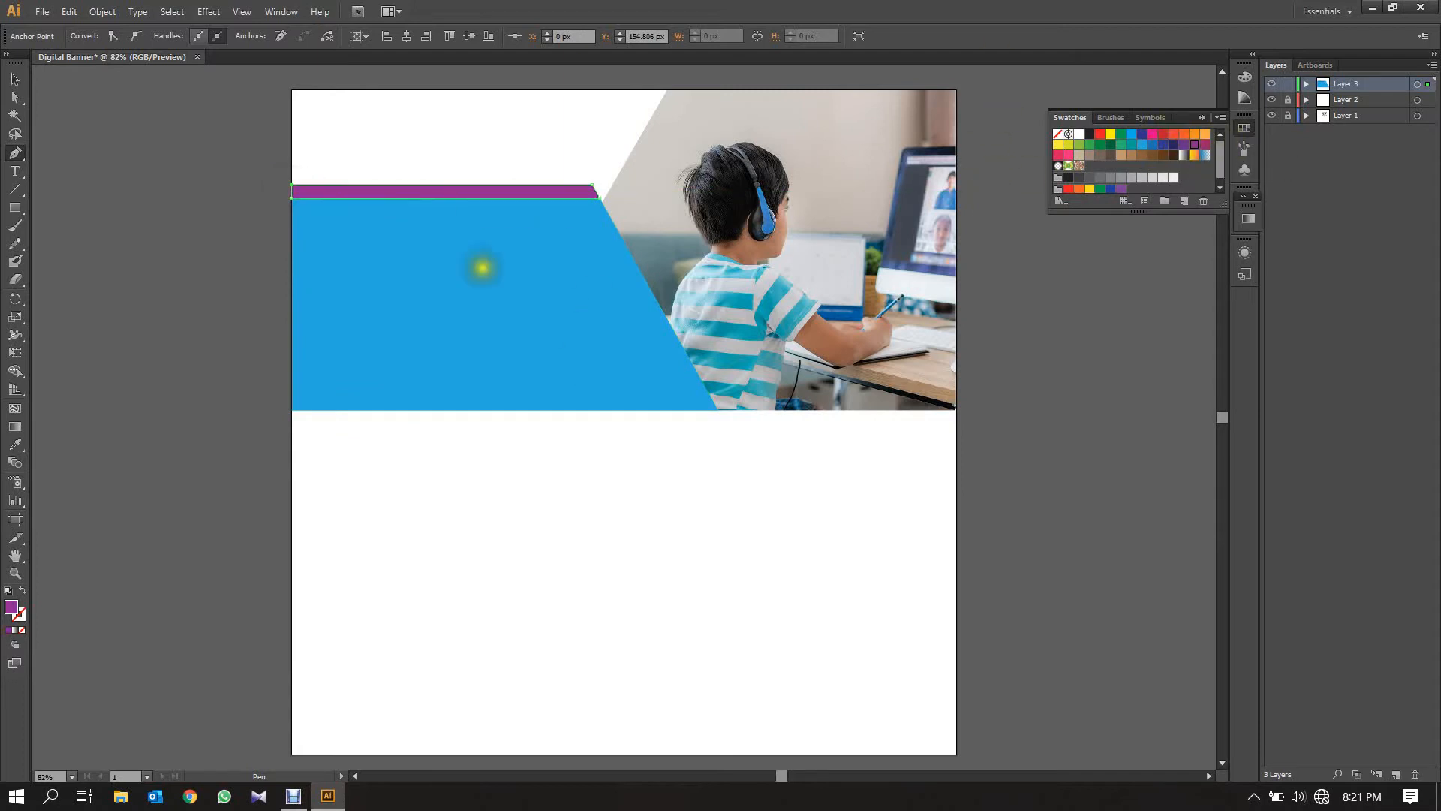
key(ctrl+shift+a)
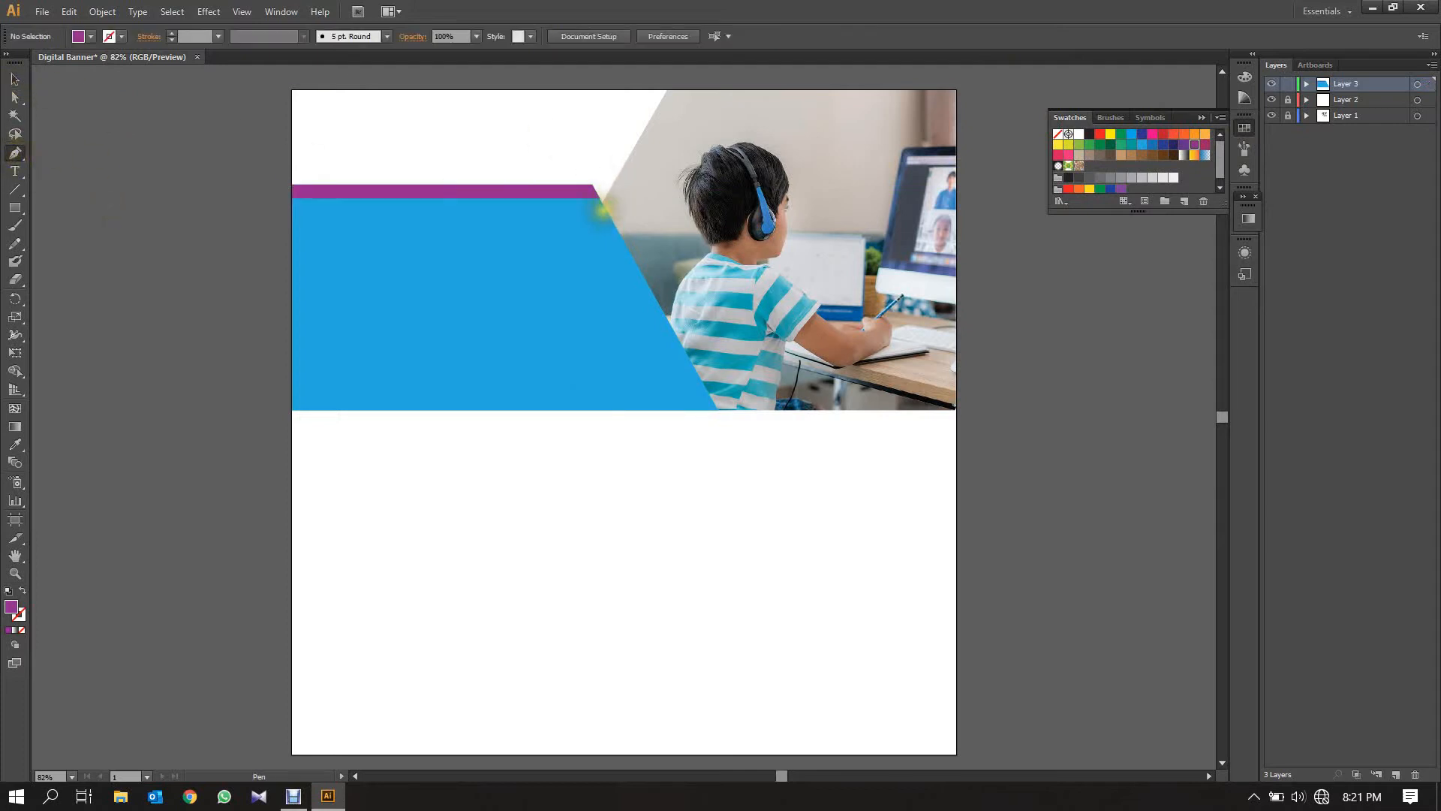
Draw a narrow slanted strip along the photo's upper-left edge up to the artboard's top and fill it with the Orange, Yellow gradient
drag(603, 204, 597, 192)
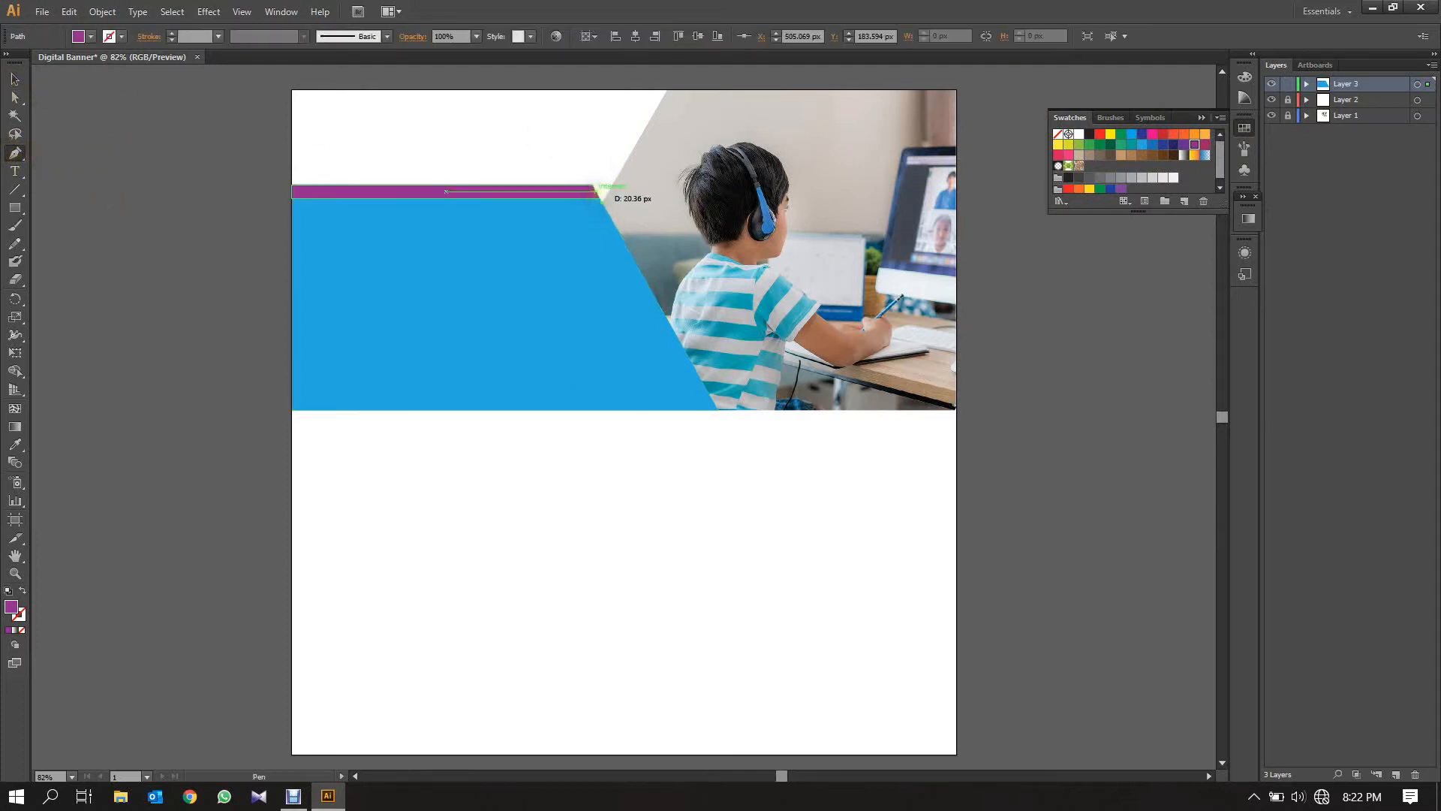
click(656, 88)
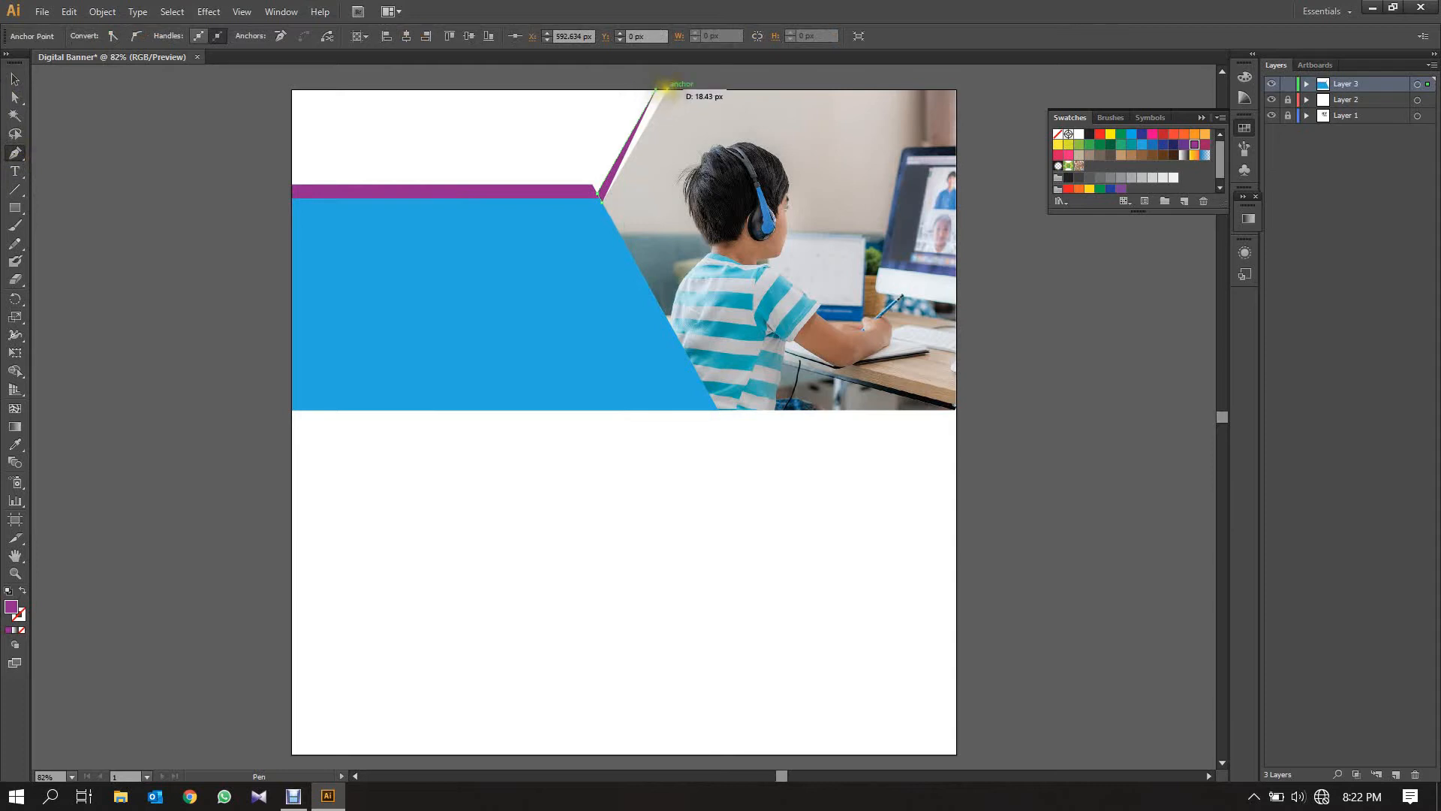
click(667, 88)
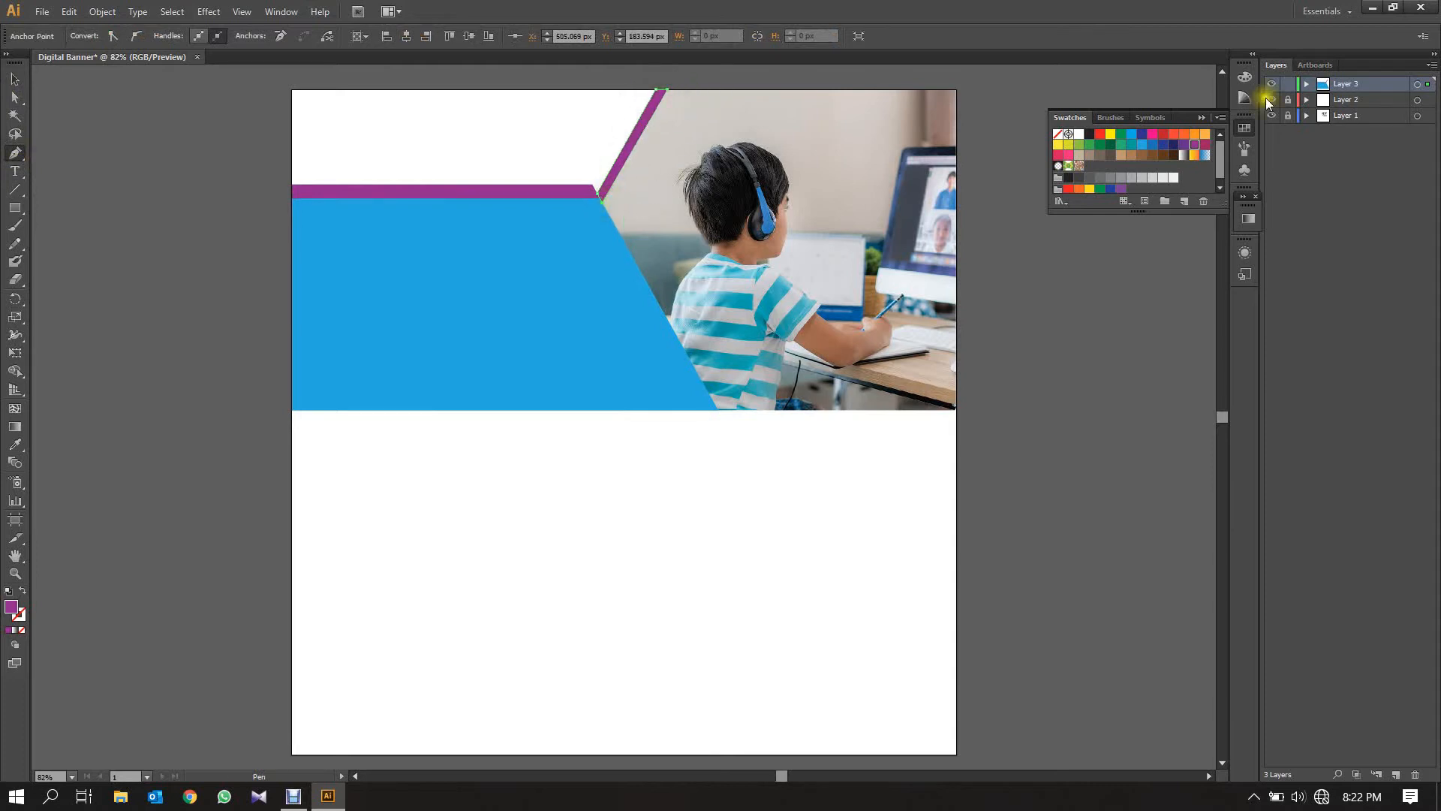
click(1194, 155)
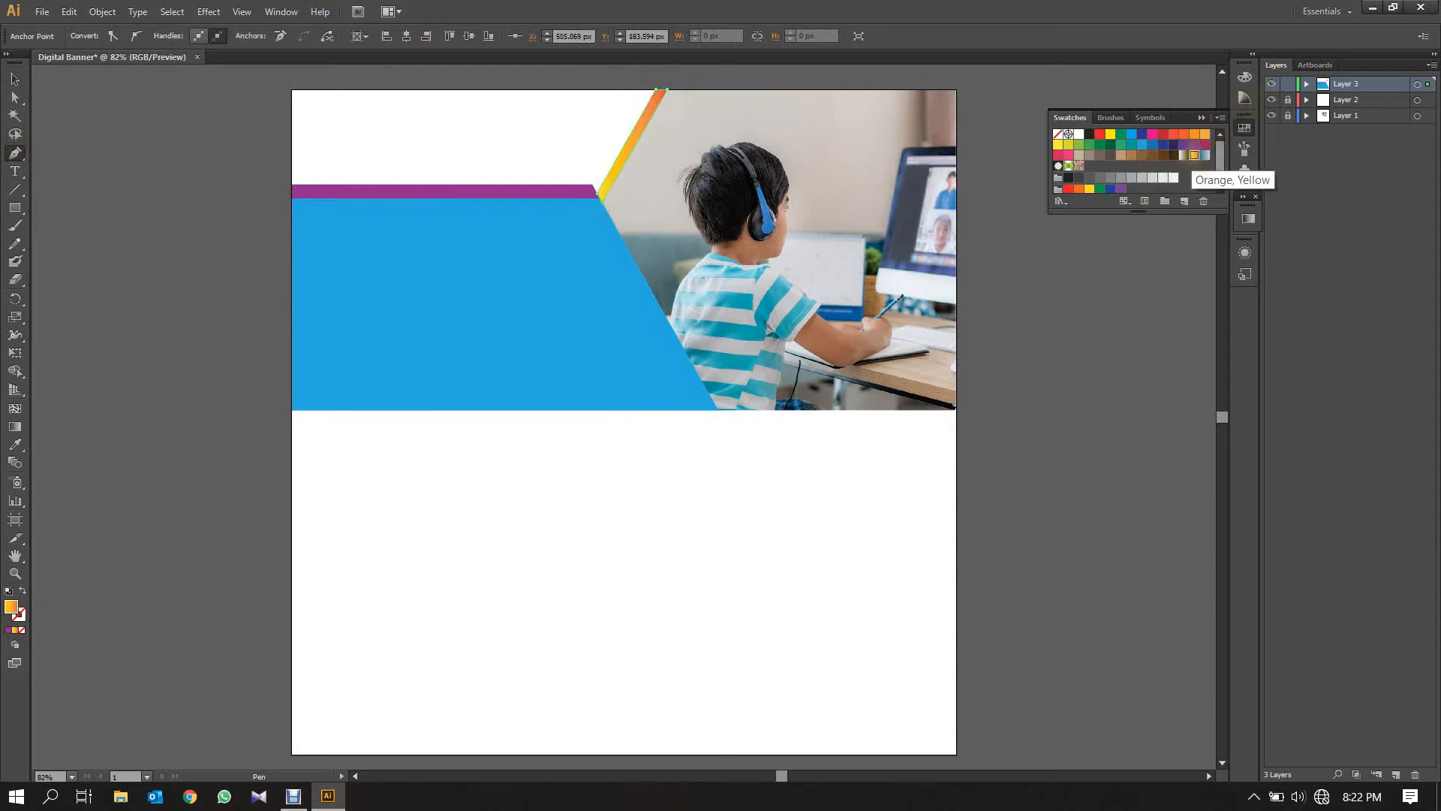
Draw a four-sided shape directly below the blue one, about 668 px wide narrowing to 485 px and 365 px high, and fill it with light gray
scroll(475, 532, down, 2)
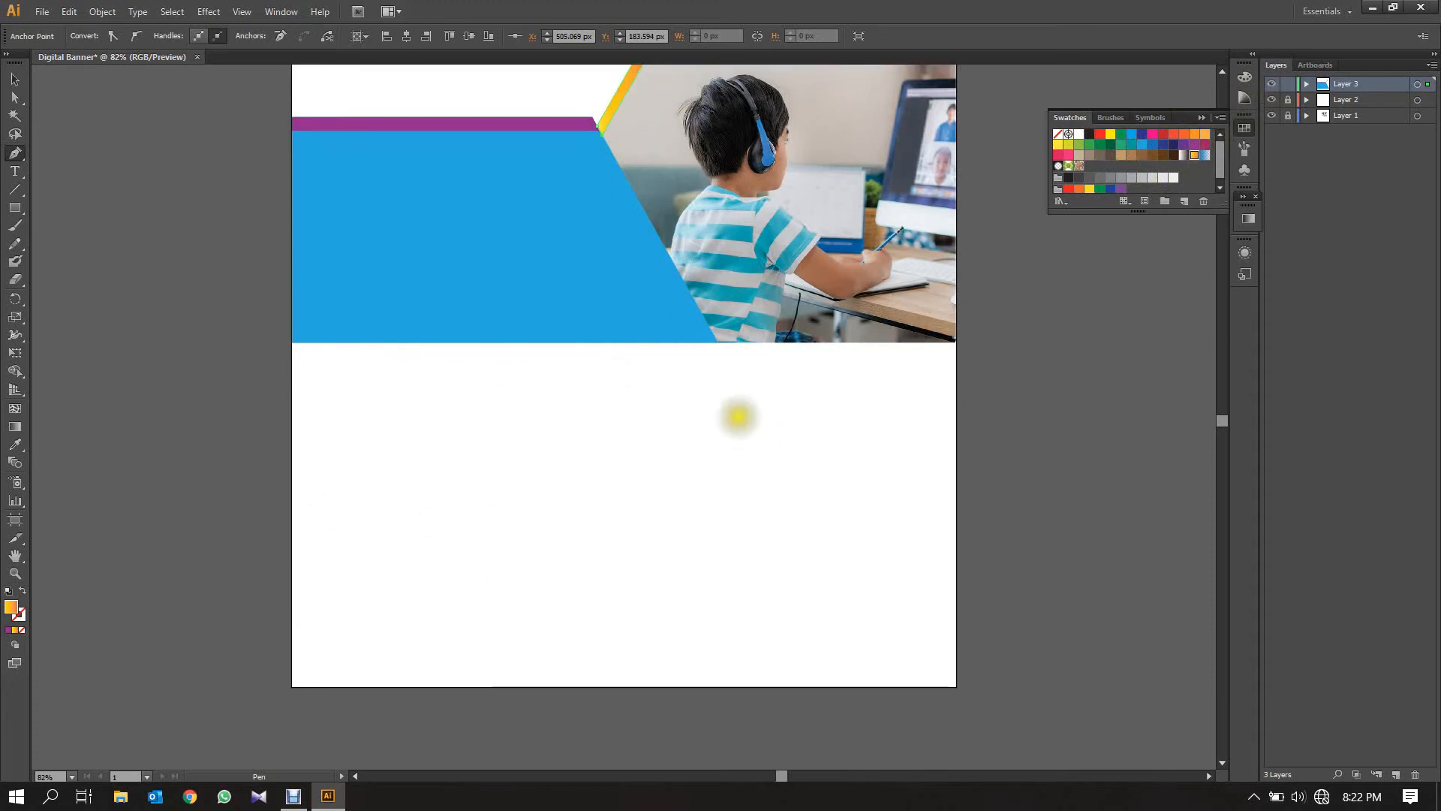
click(15, 153)
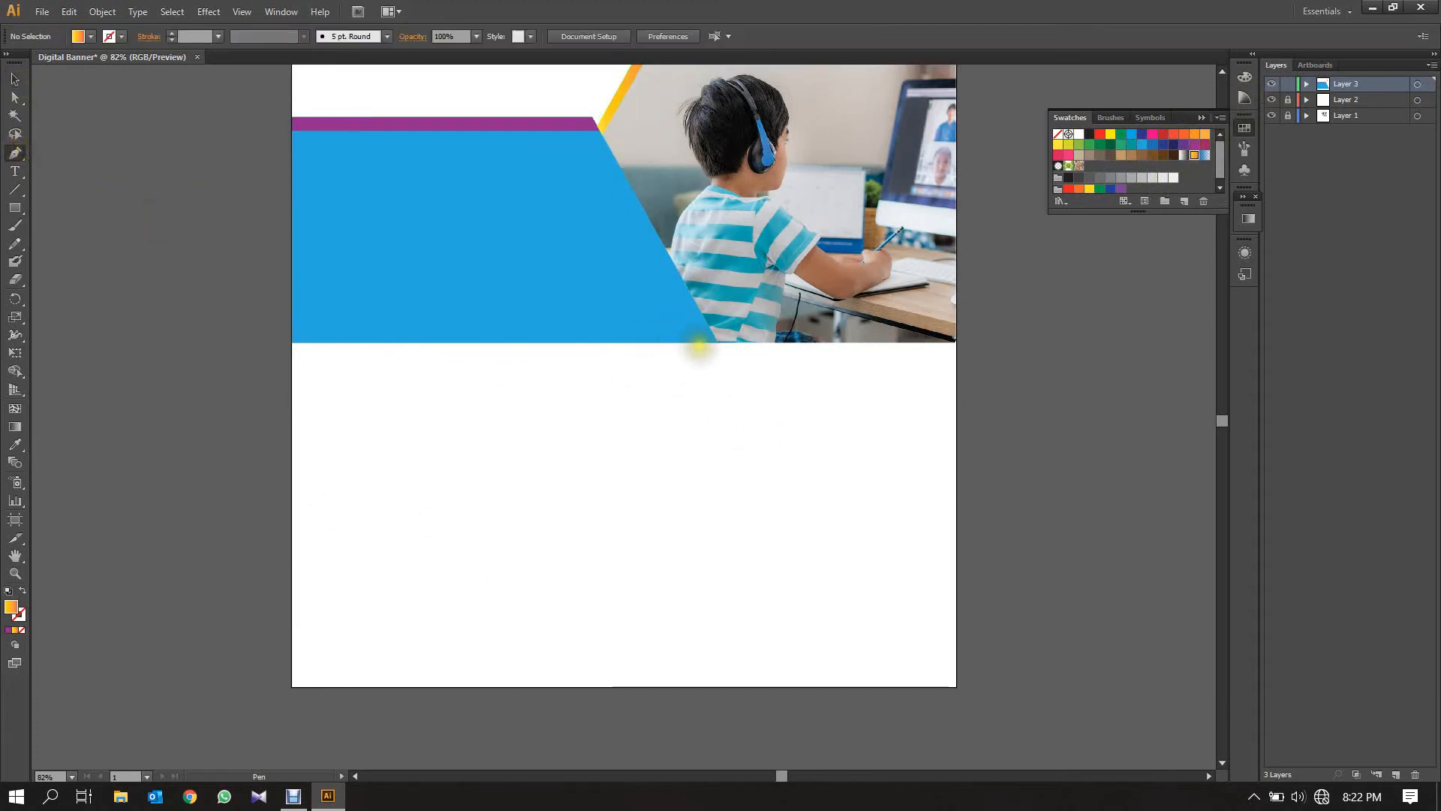
click(704, 342)
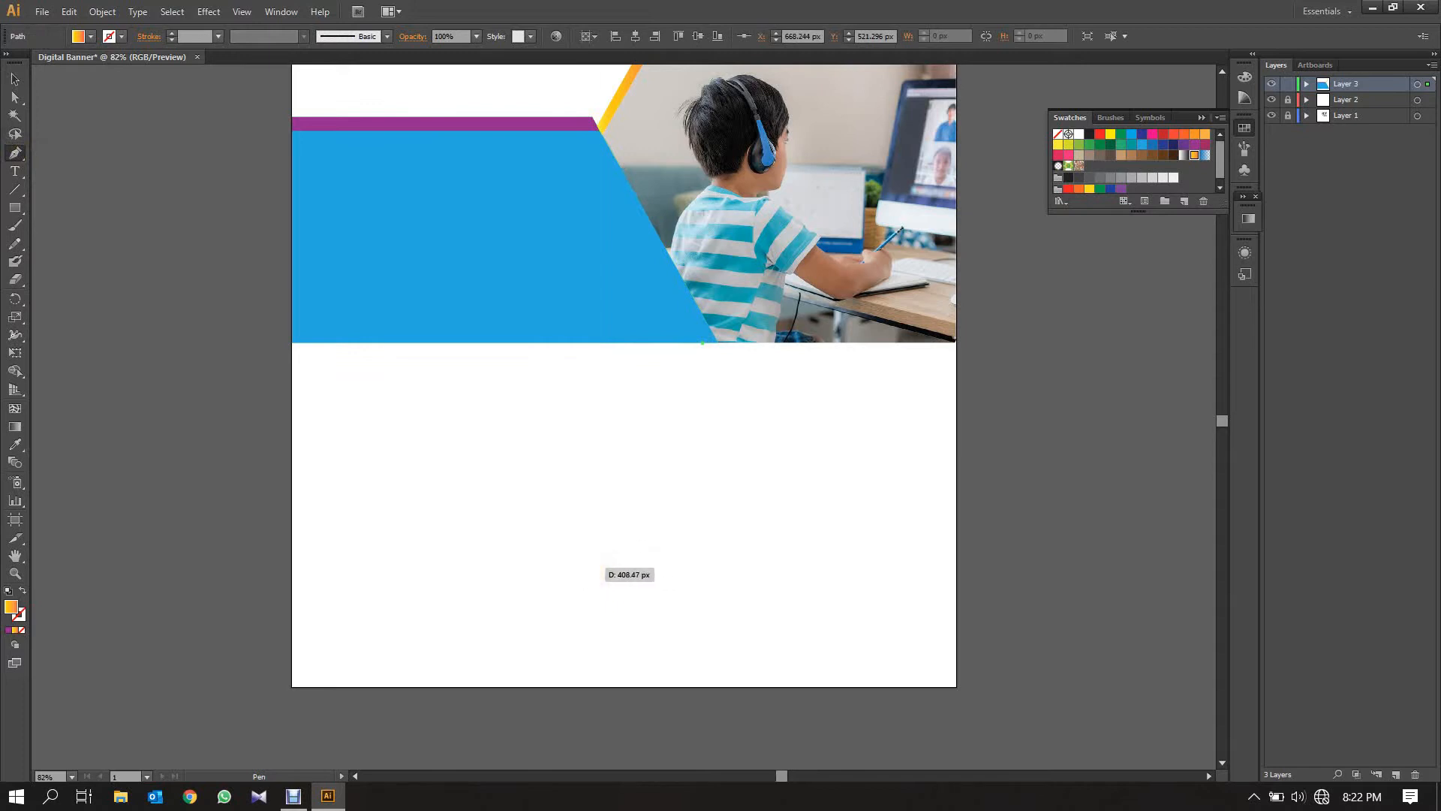
click(590, 567)
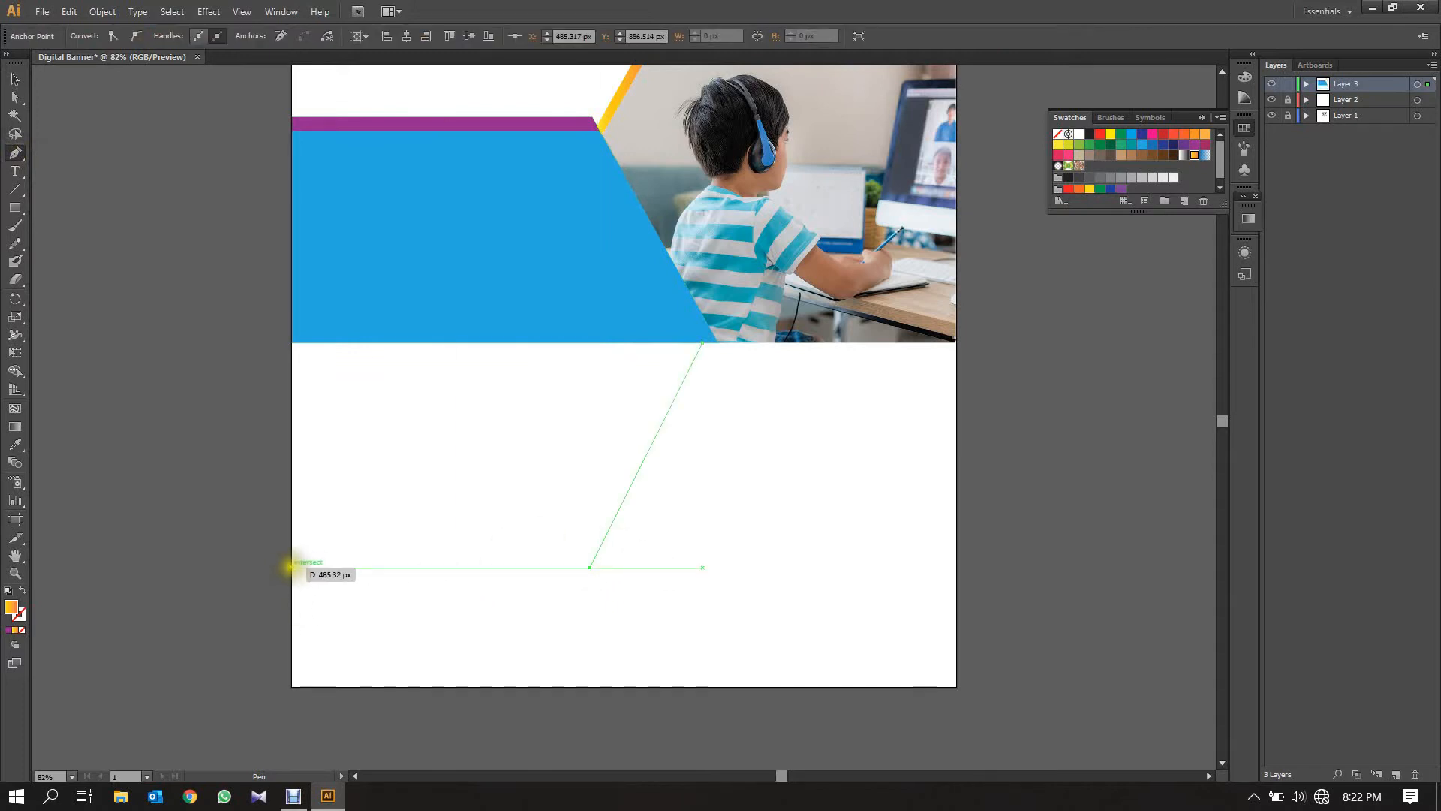
click(291, 567)
click(291, 342)
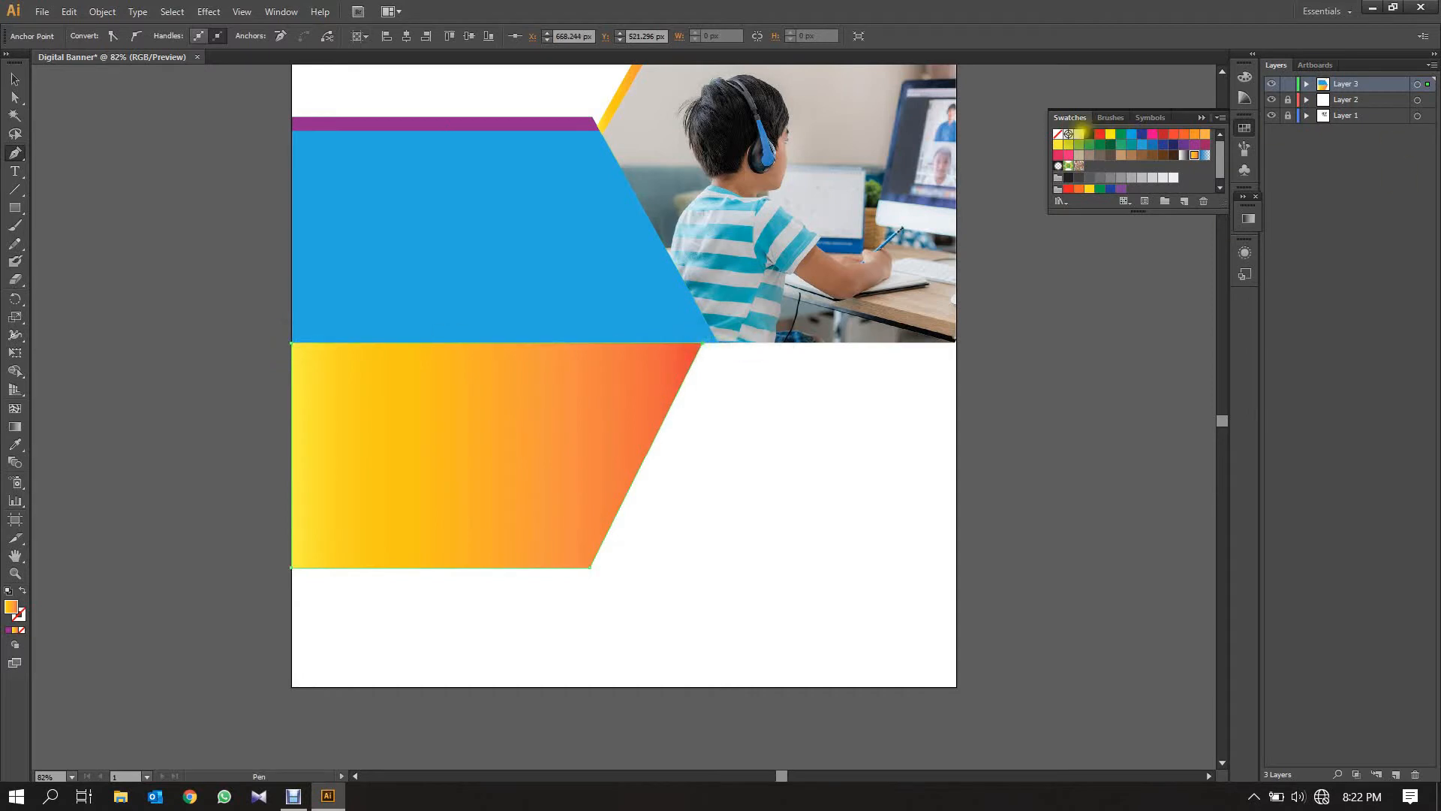
click(1150, 178)
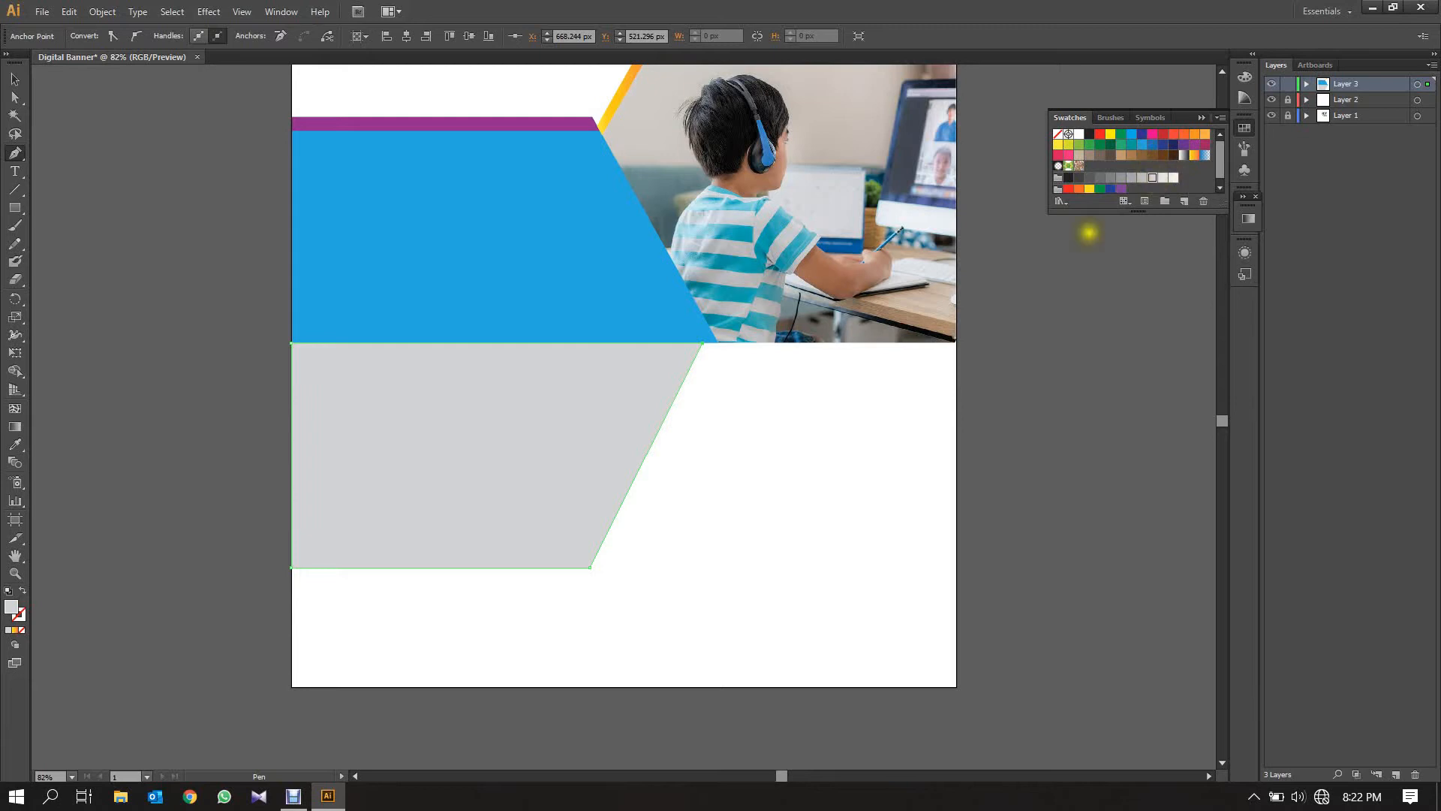
click(15, 79)
click(165, 213)
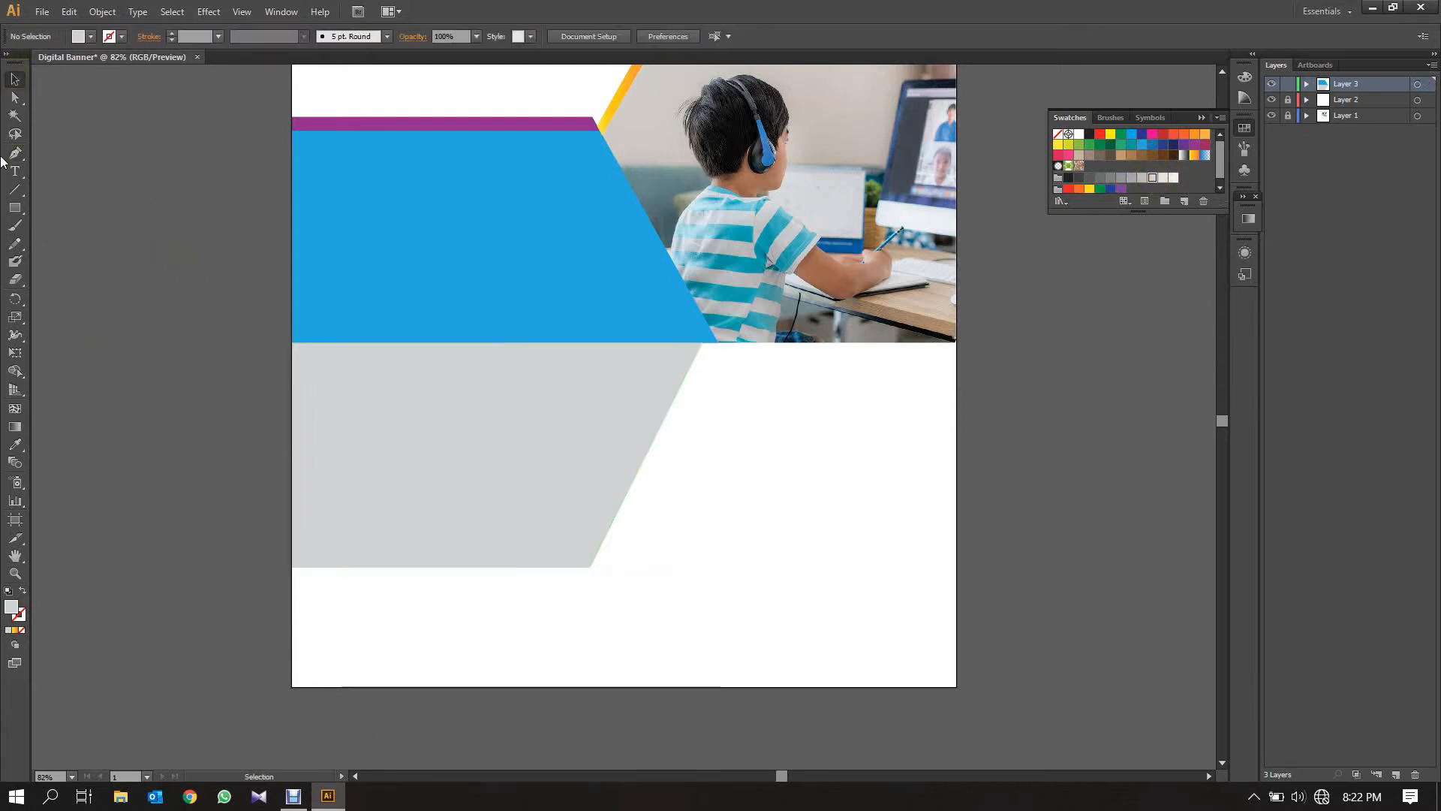
Draw a four-sided shape below the gray one to the artboard's lower edge, about 530 px wide narrowing to 428 px, and fill it with the Orange, Yellow gradient
click(15, 153)
click(291, 567)
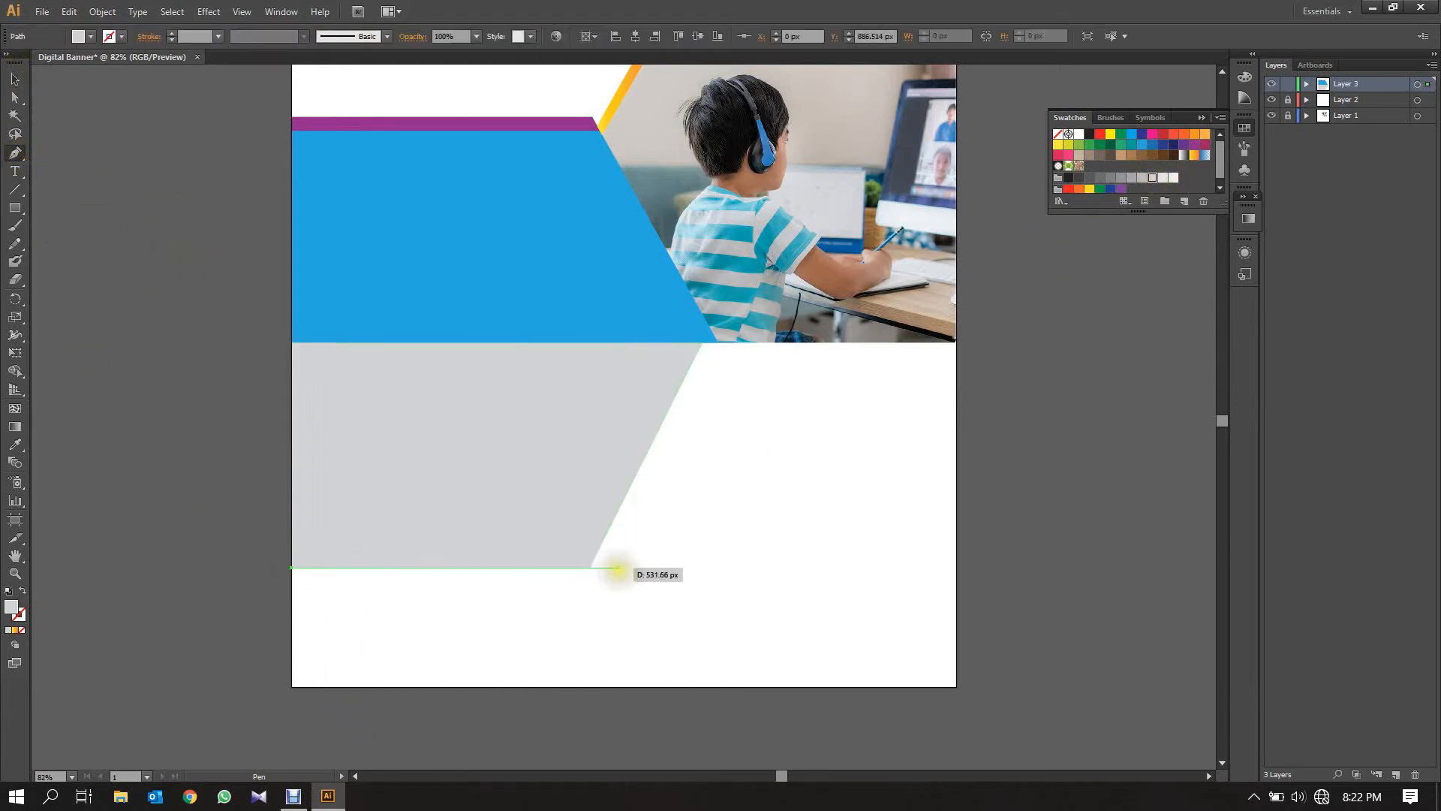
click(618, 568)
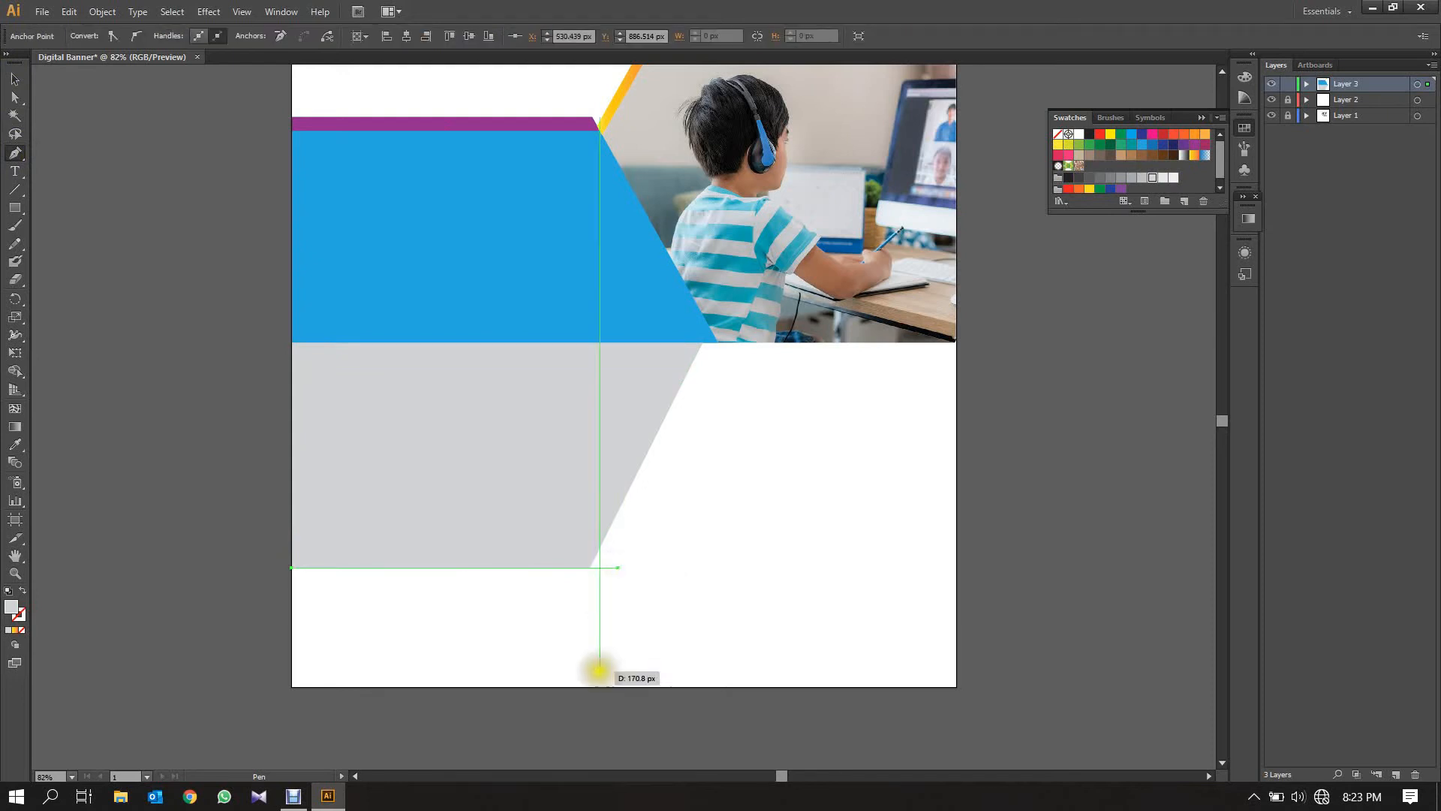
click(576, 685)
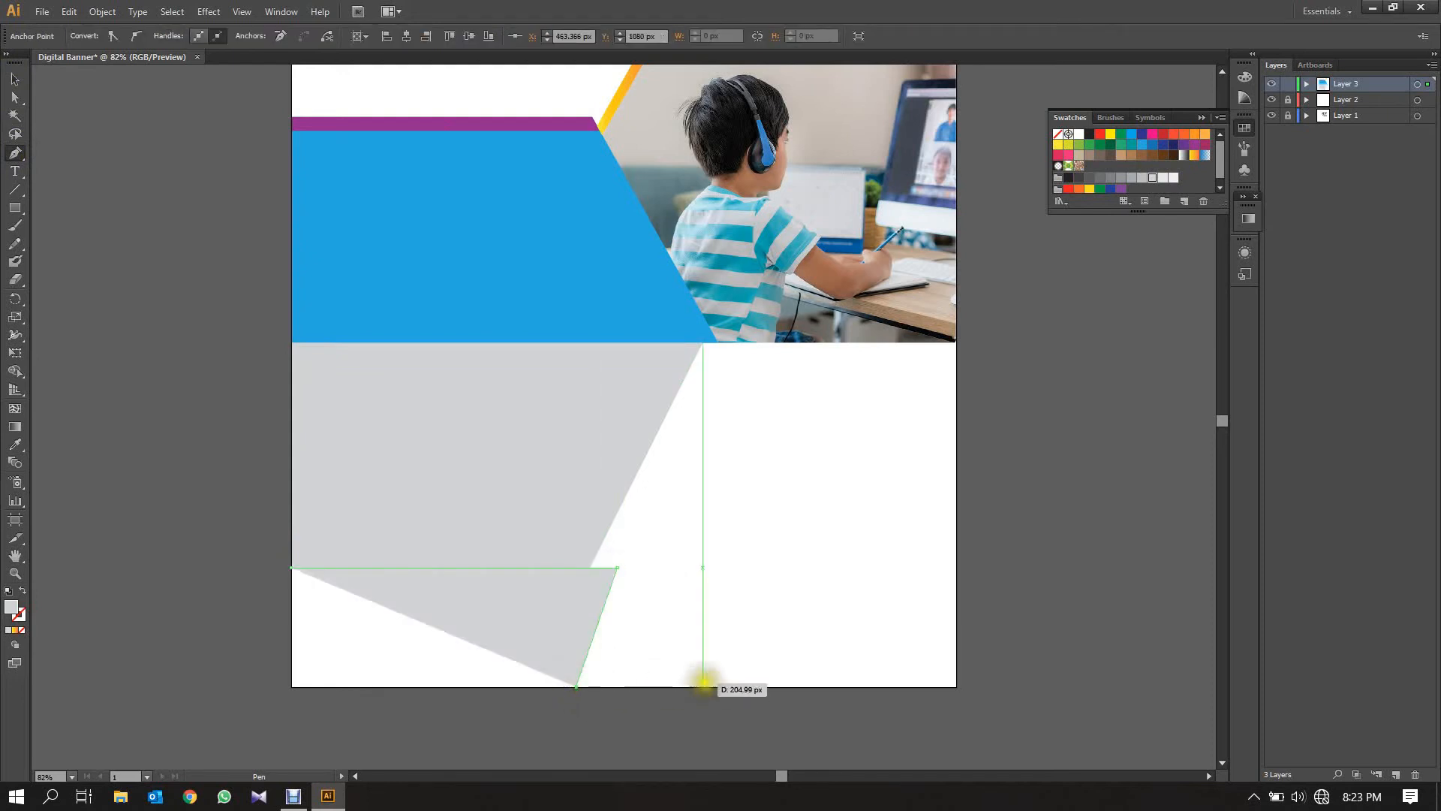
drag(576, 686, 567, 685)
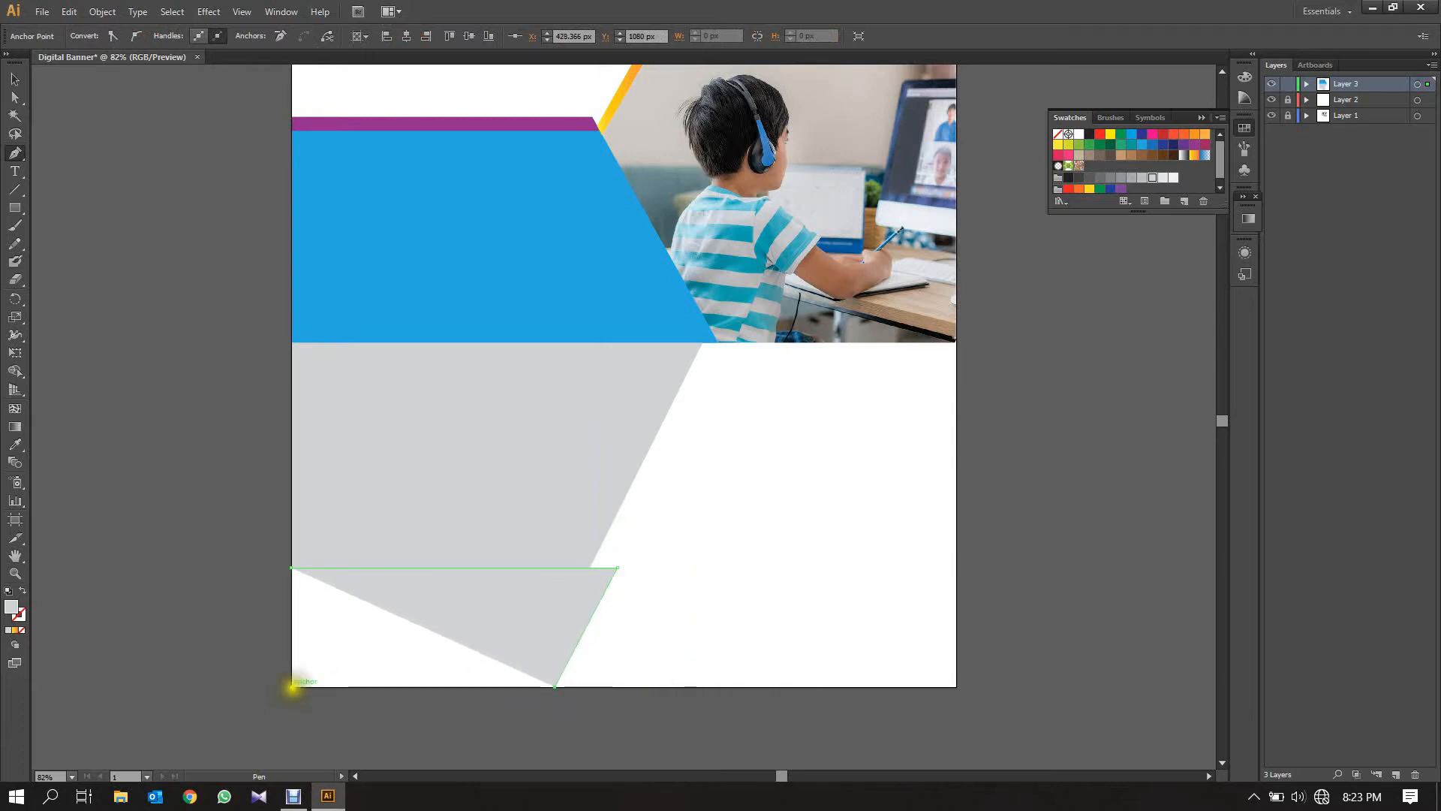
click(292, 685)
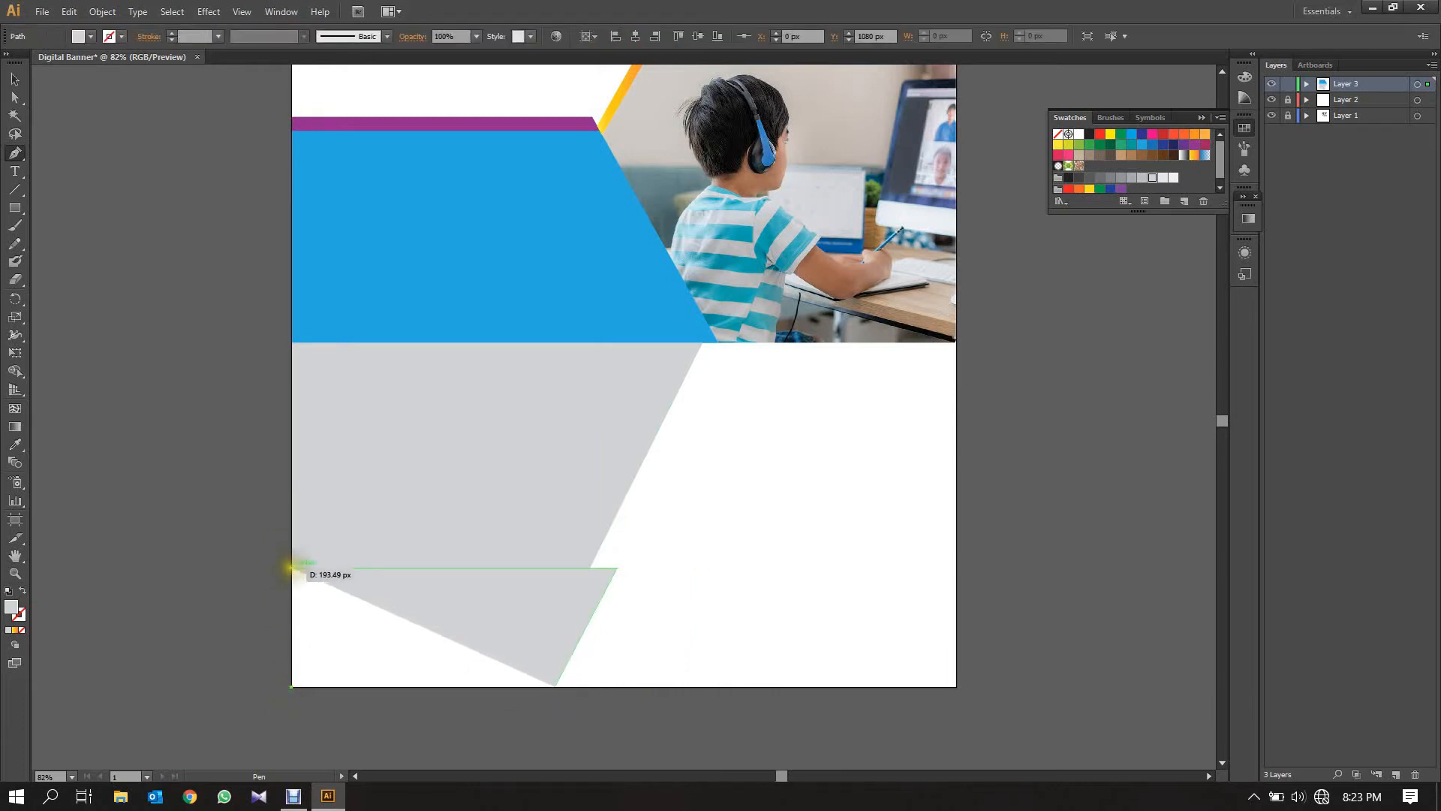
click(291, 568)
click(1198, 155)
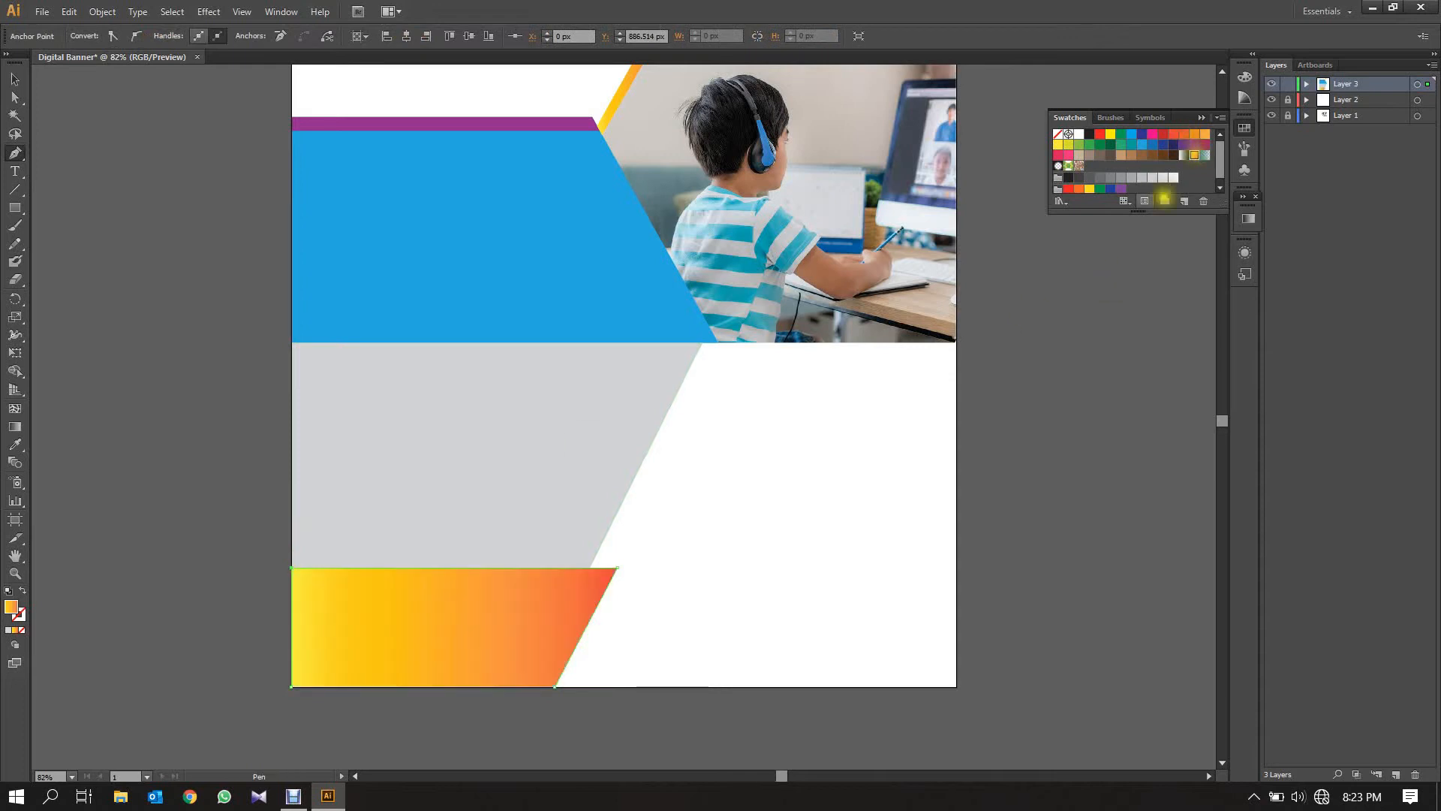
click(17, 79)
click(80, 148)
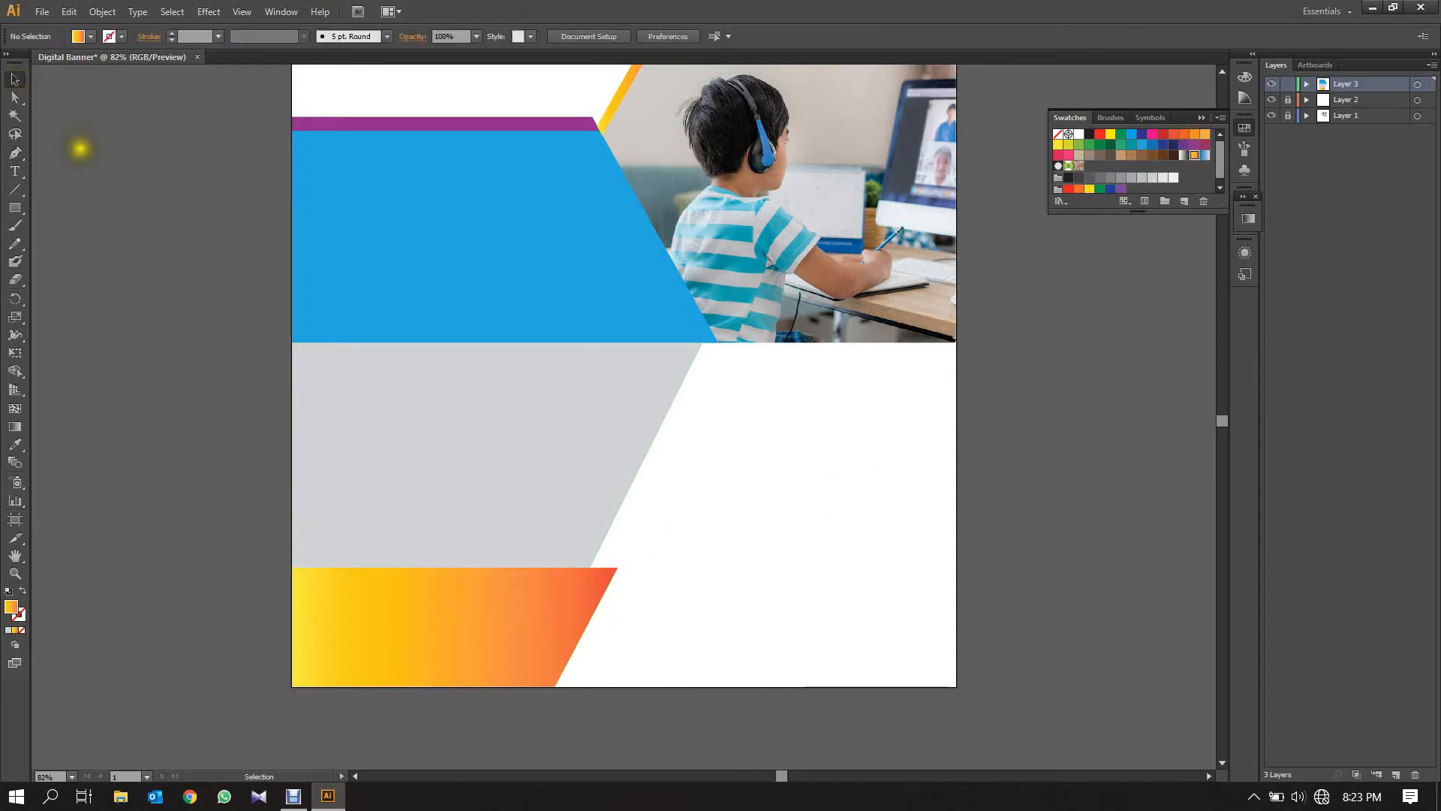
Draw a small gradient triangle about 45 × 40 px joining the gray shape's slanted edge to the upper-right corner of the gradient shape below
click(17, 155)
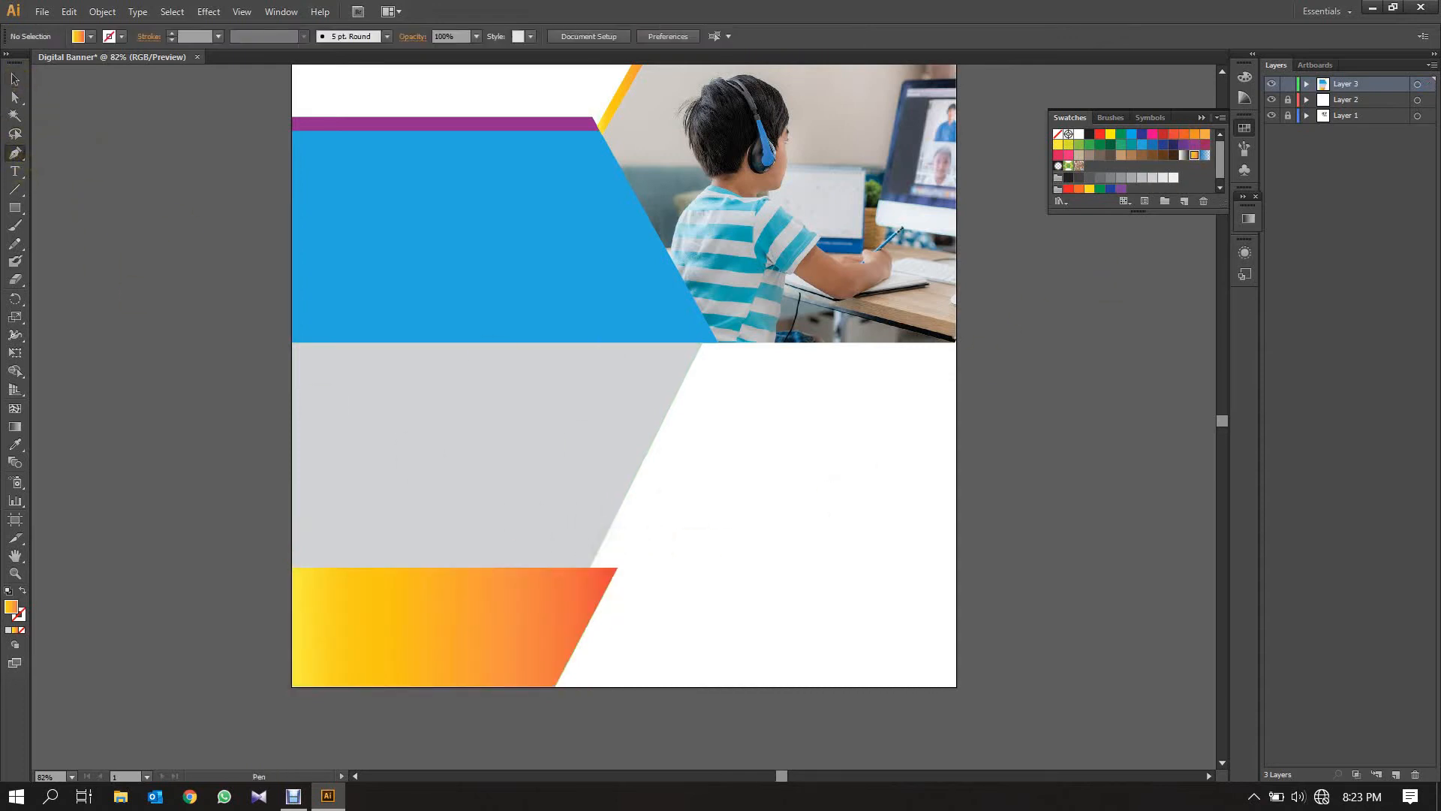
click(617, 568)
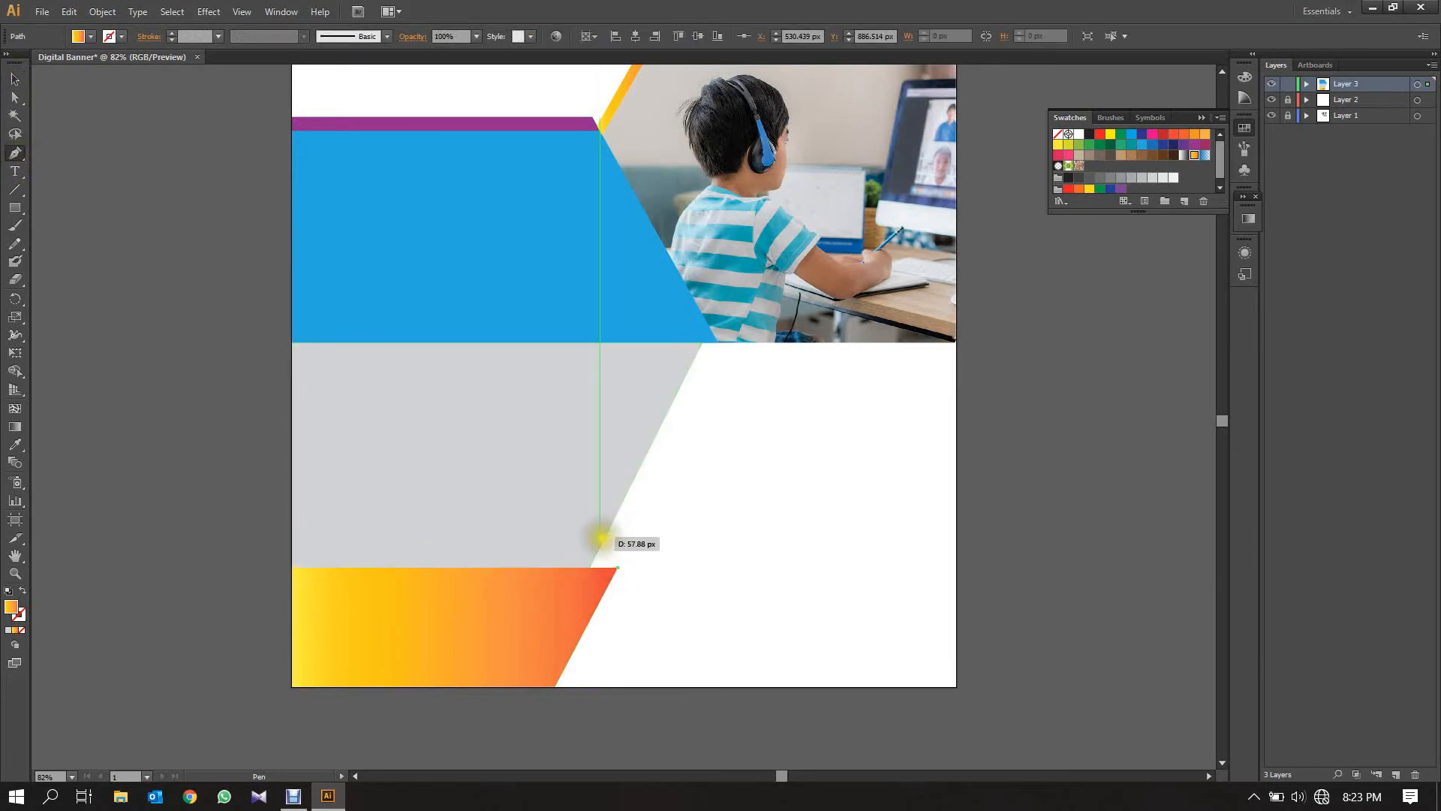
click(602, 542)
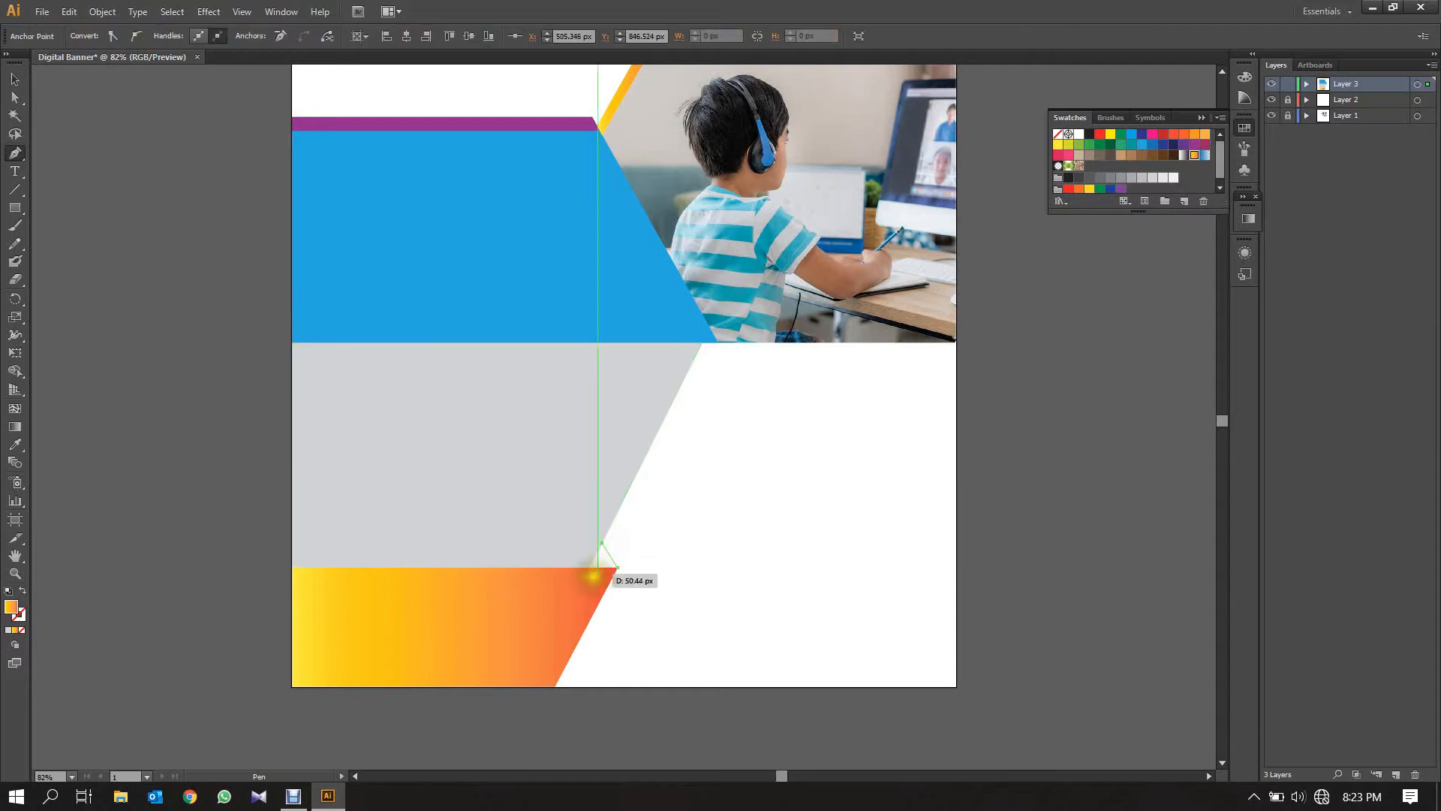
click(590, 567)
click(617, 568)
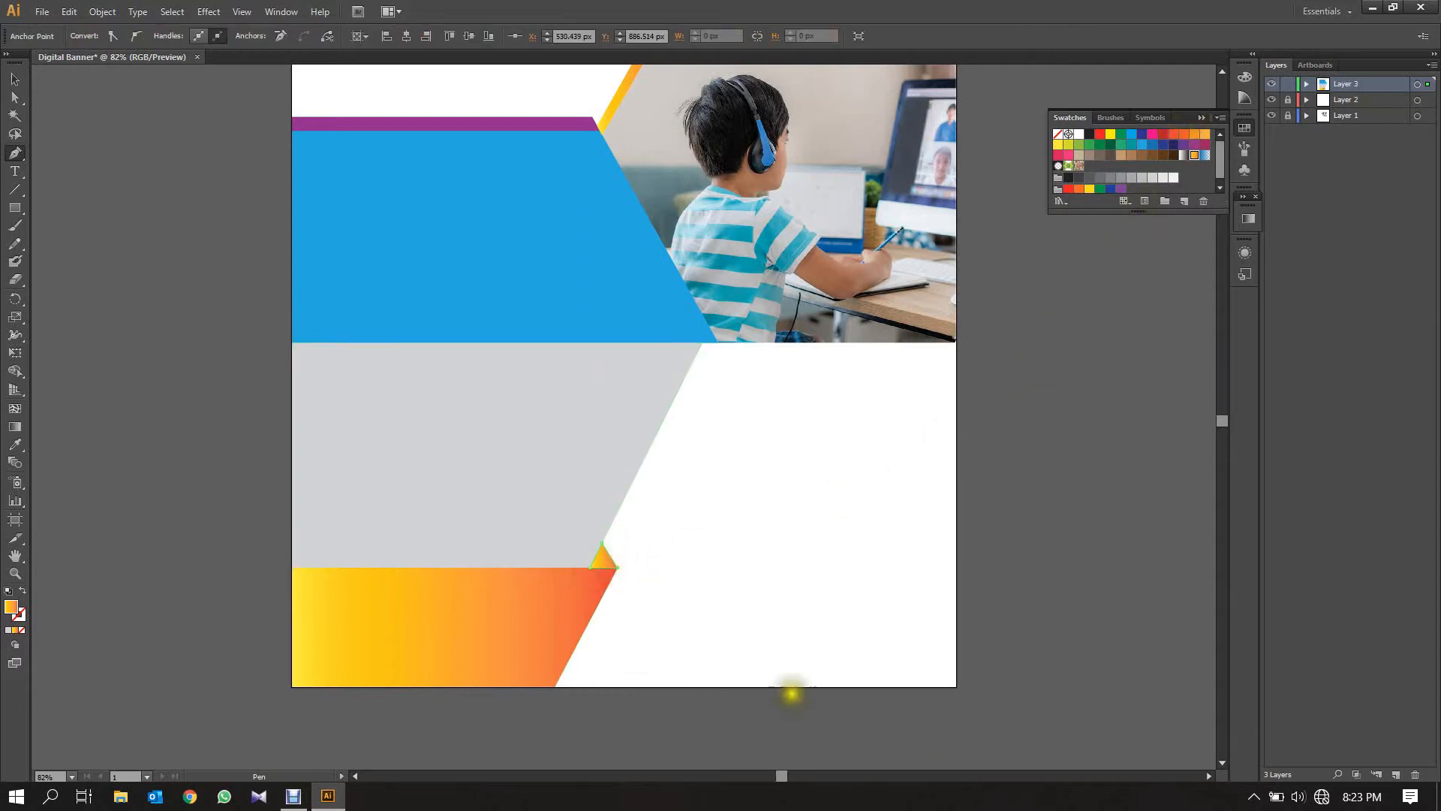
click(19, 87)
click(95, 161)
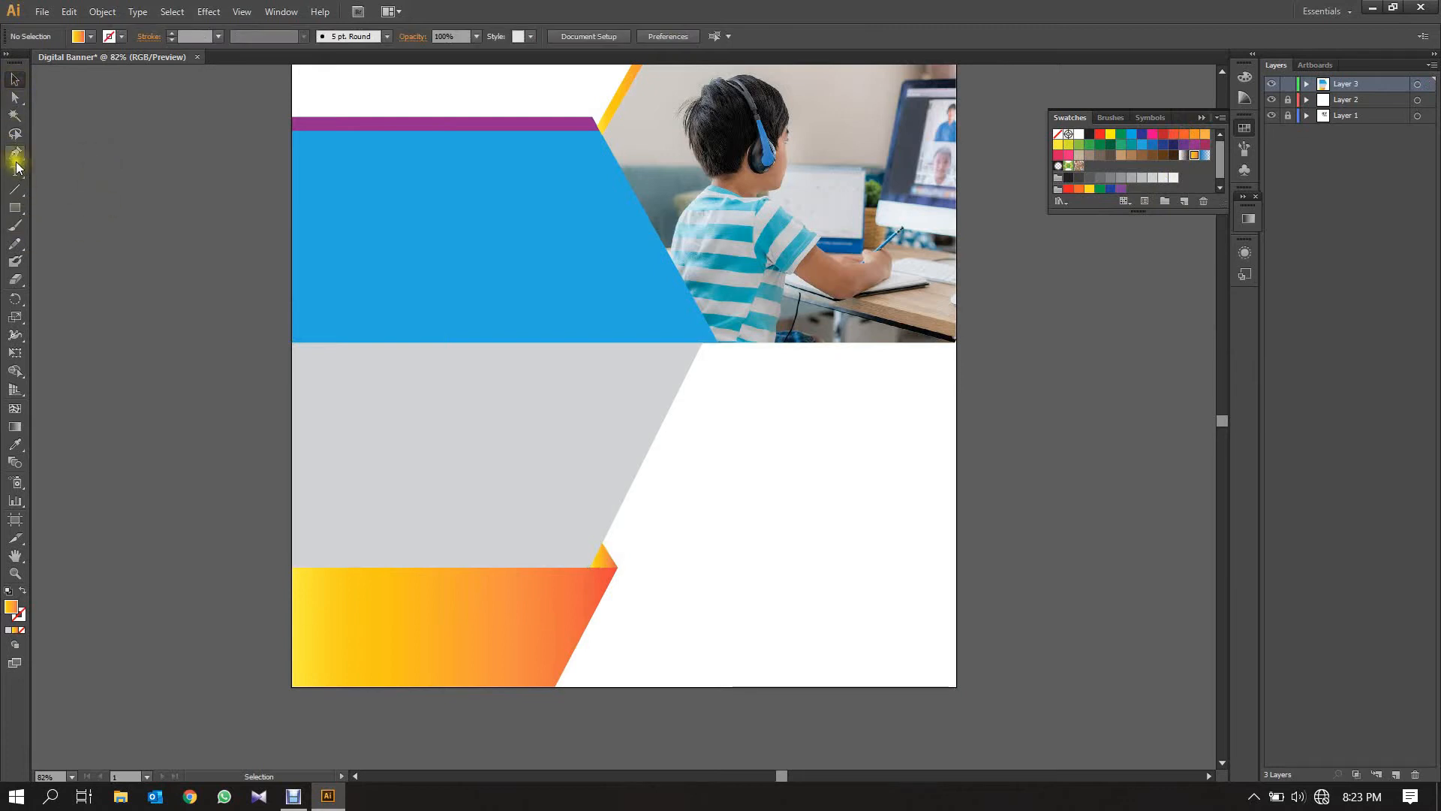
Draw a gradient band about 412 × 85 px with a stepped left end over the photo's lower edge, from the gray shape's upper-right corner to the artboard's right edge
click(15, 157)
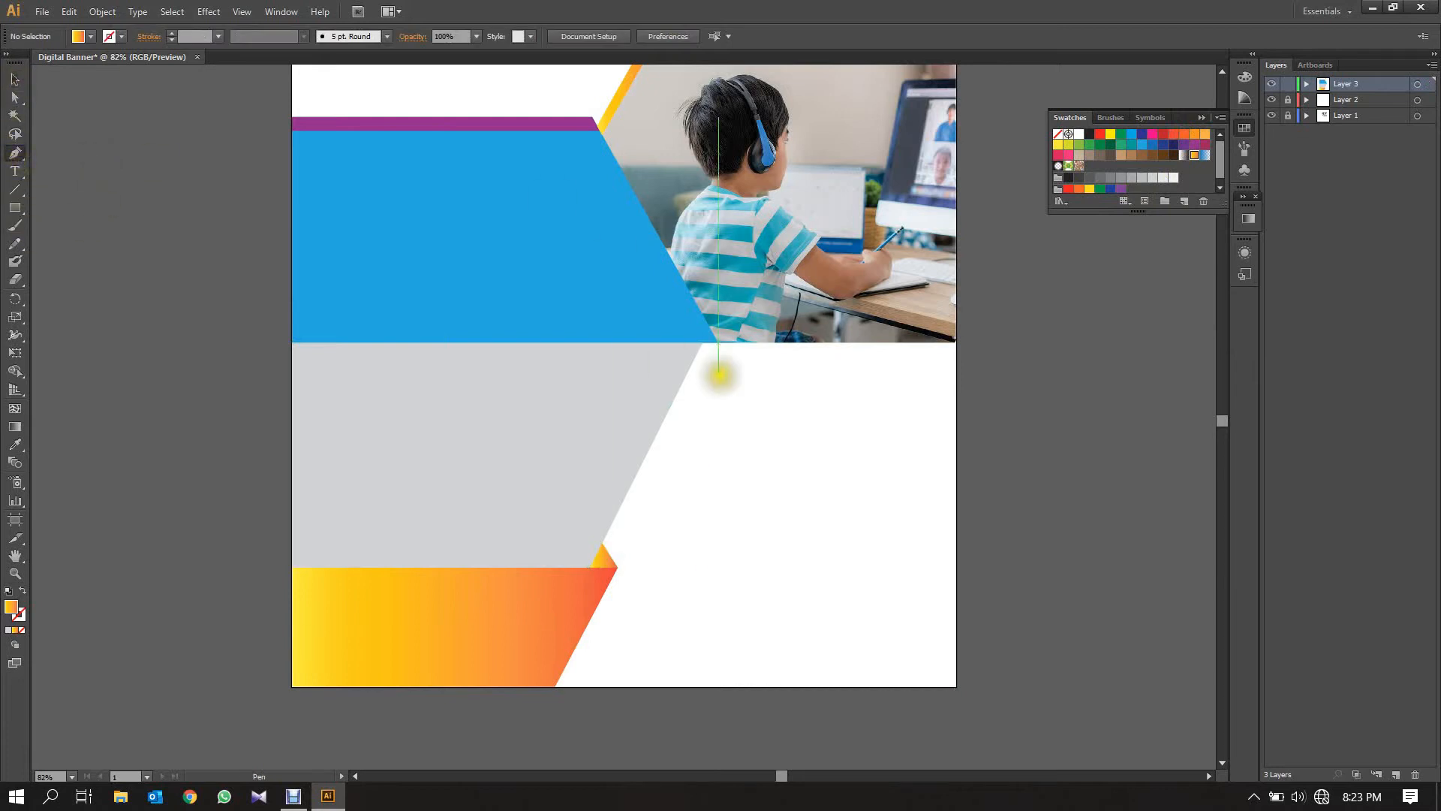
click(956, 315)
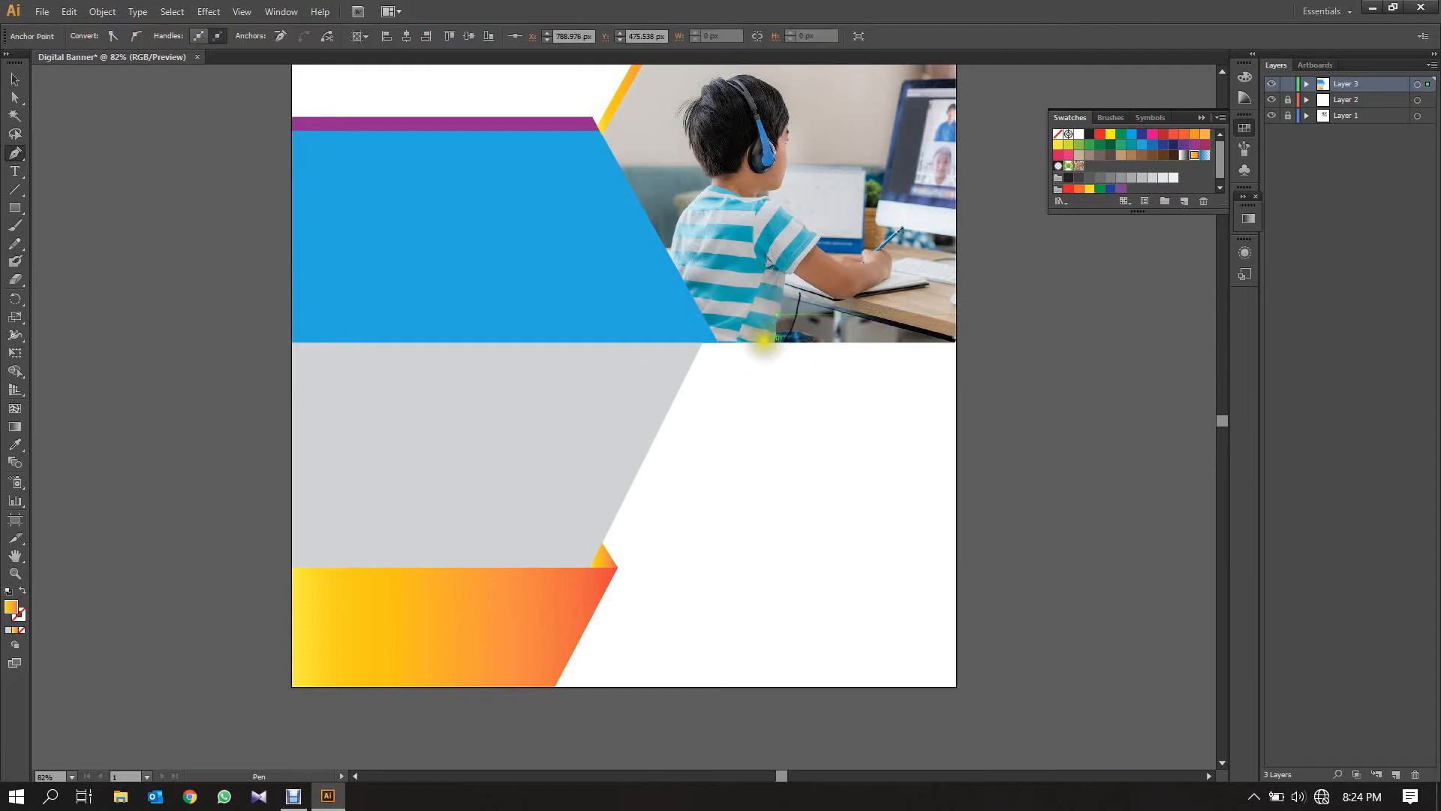
drag(764, 343, 832, 340)
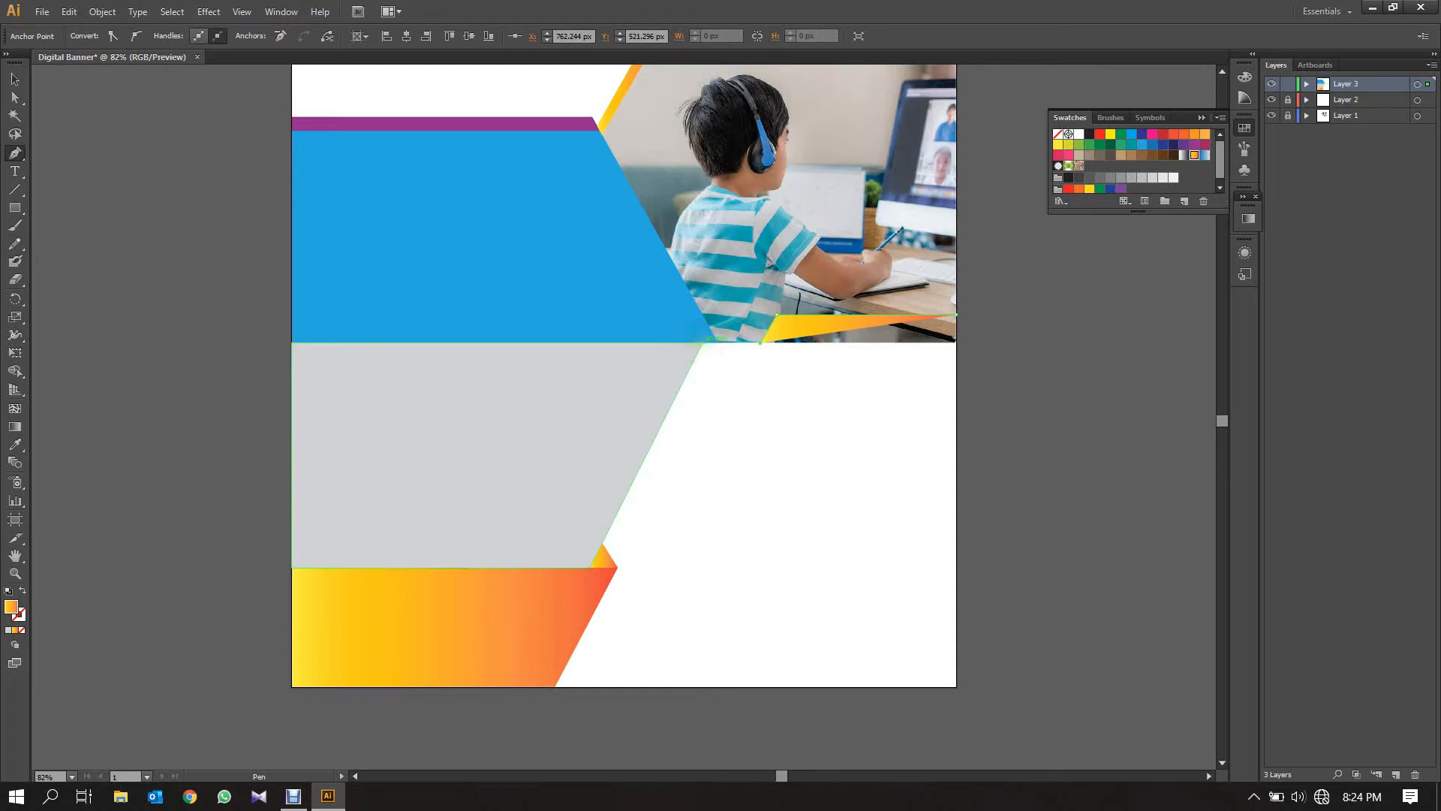
drag(719, 344, 962, 371)
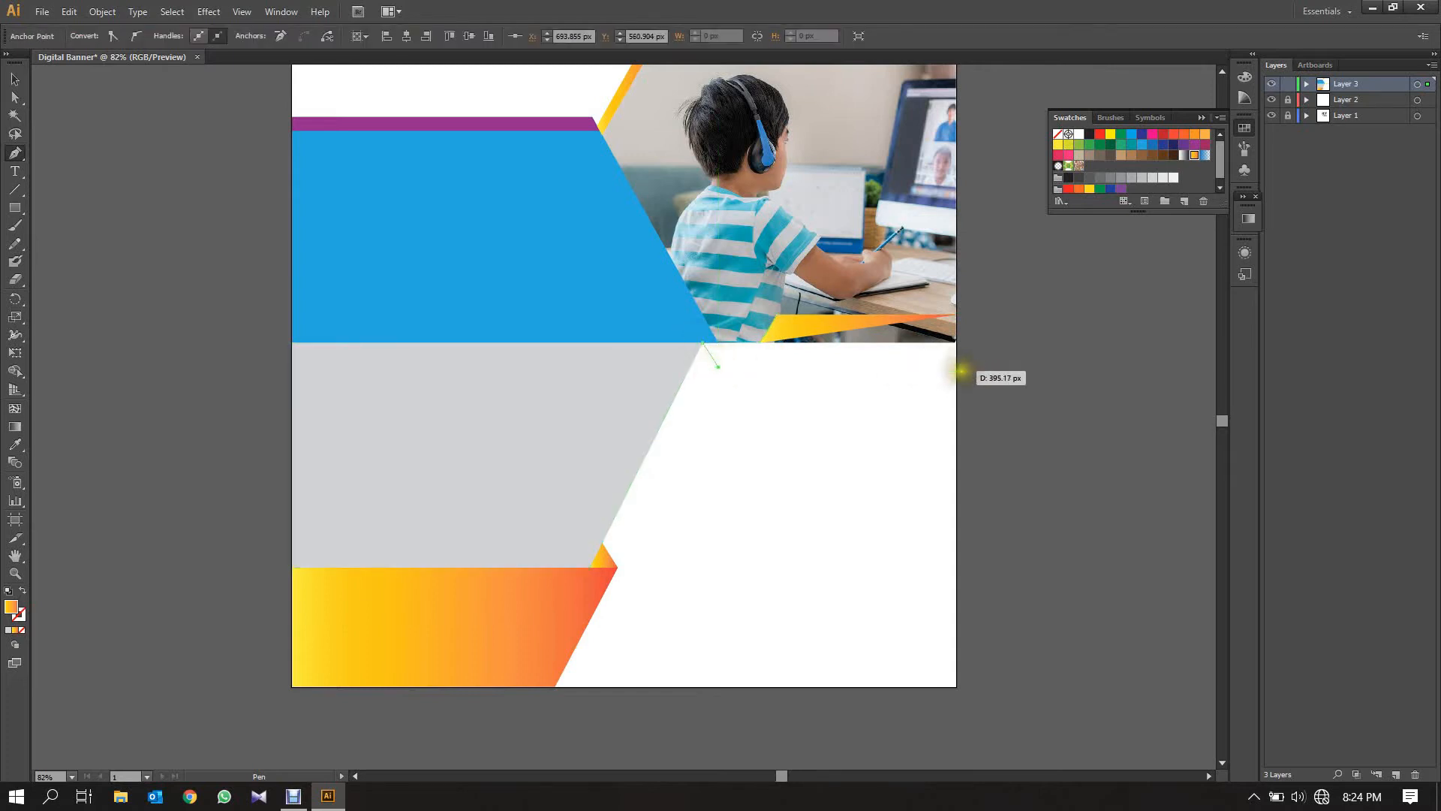
click(956, 366)
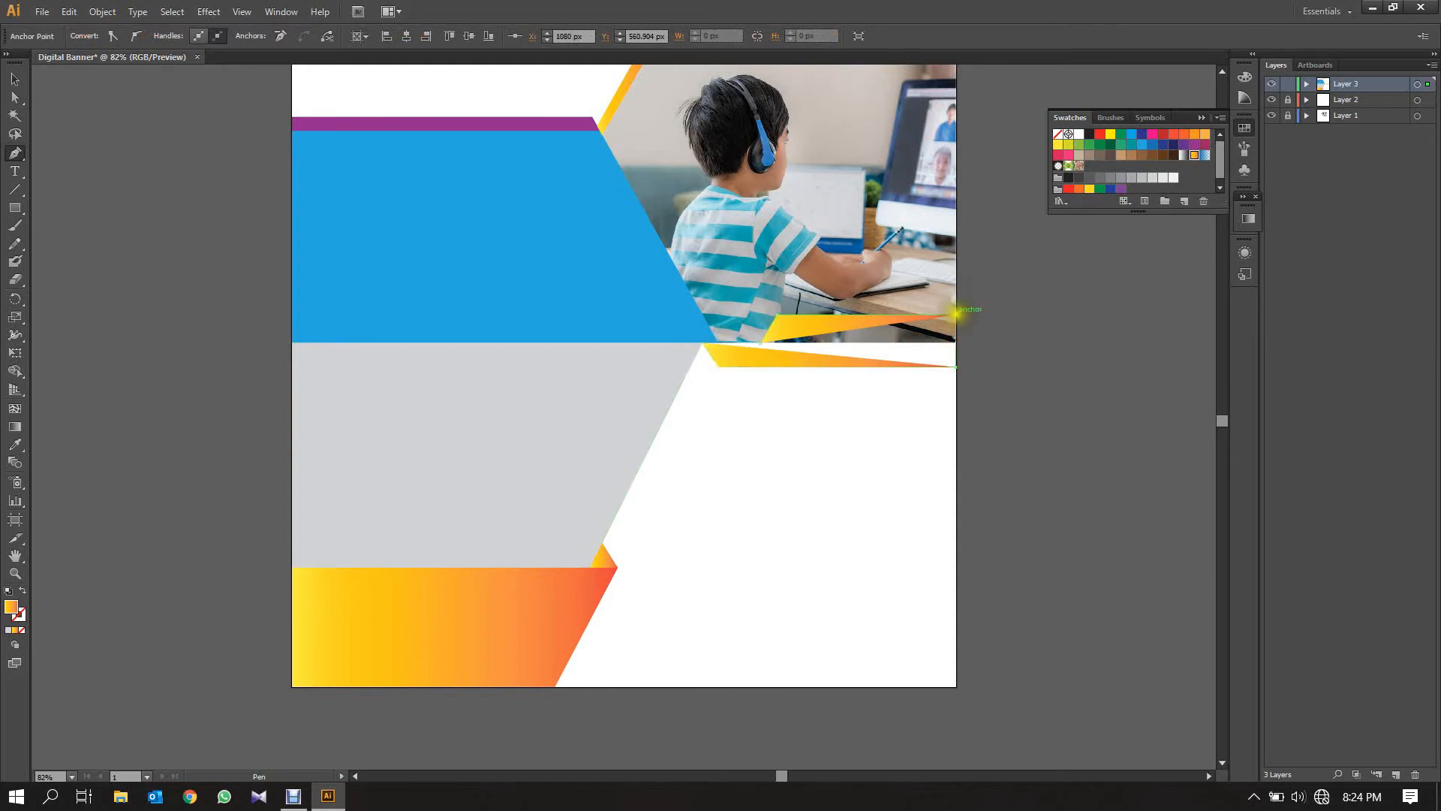
click(956, 313)
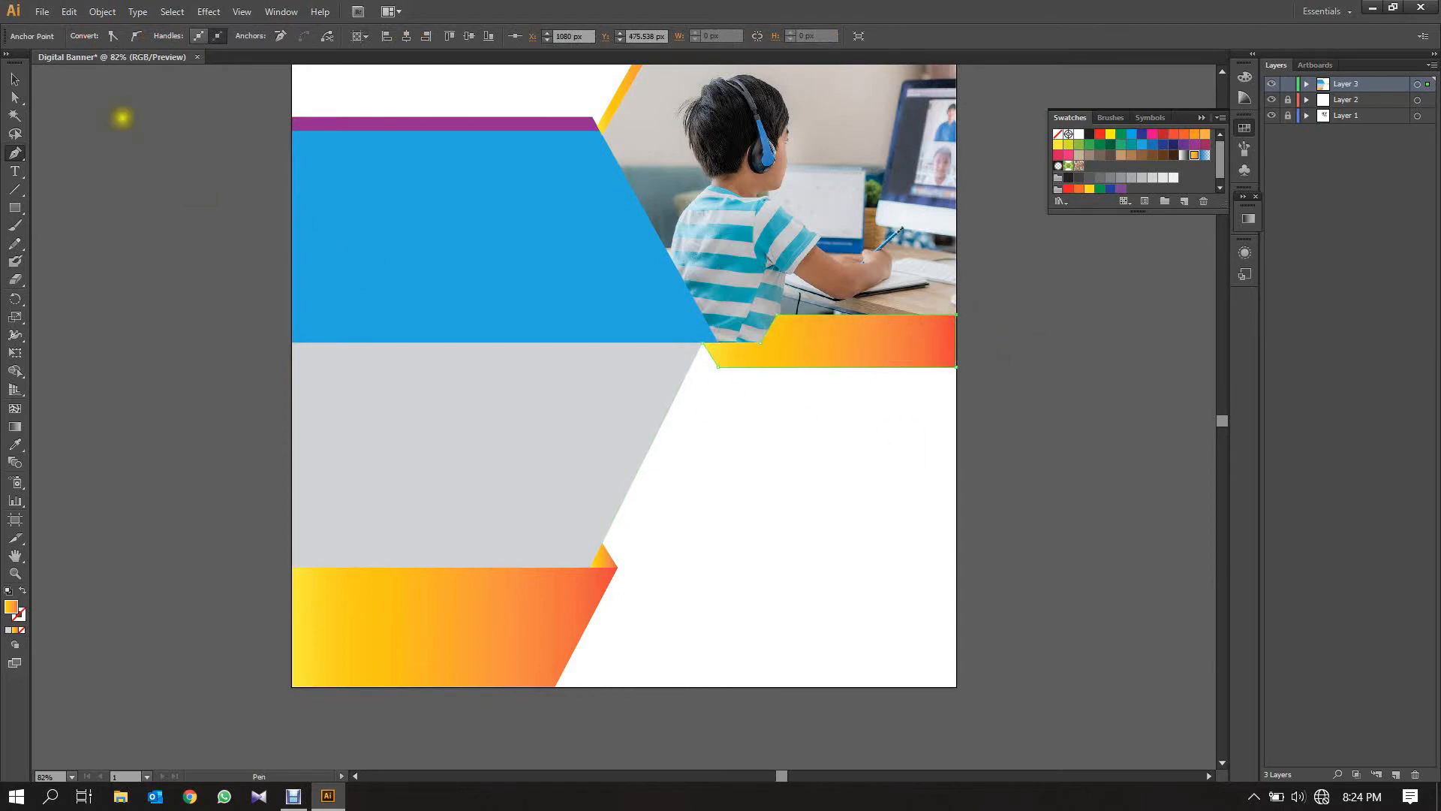
ctrl+click(97, 183)
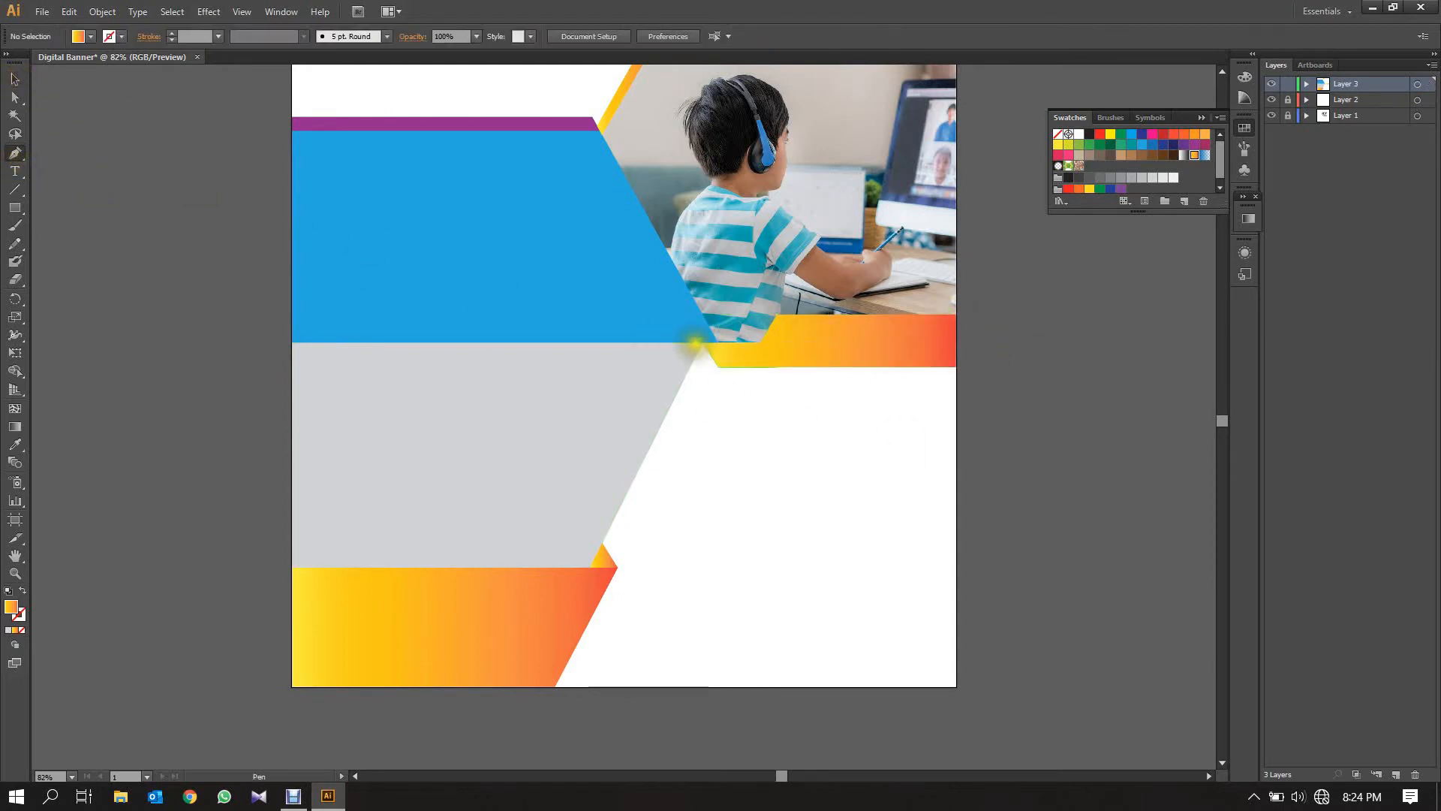
click(702, 342)
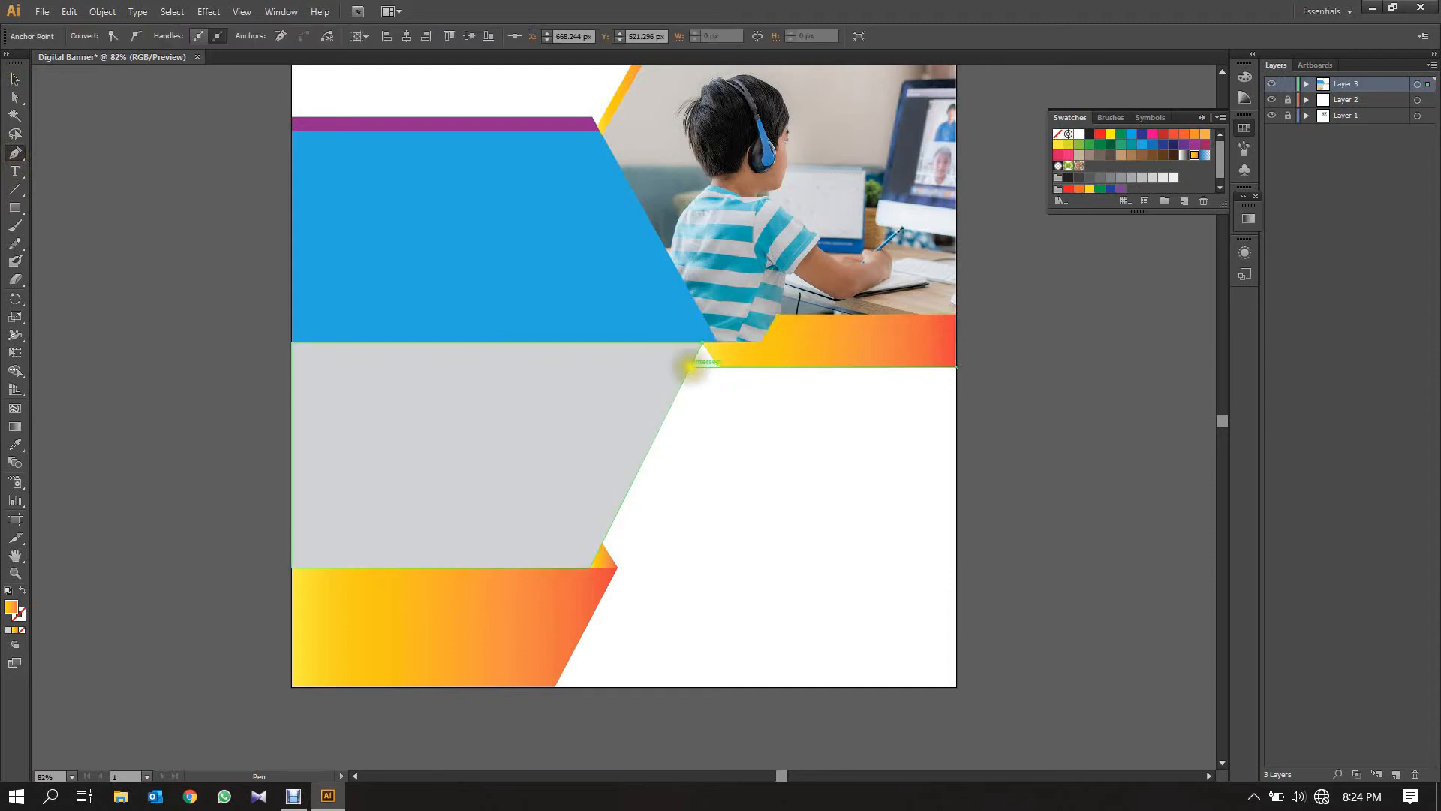
click(691, 366)
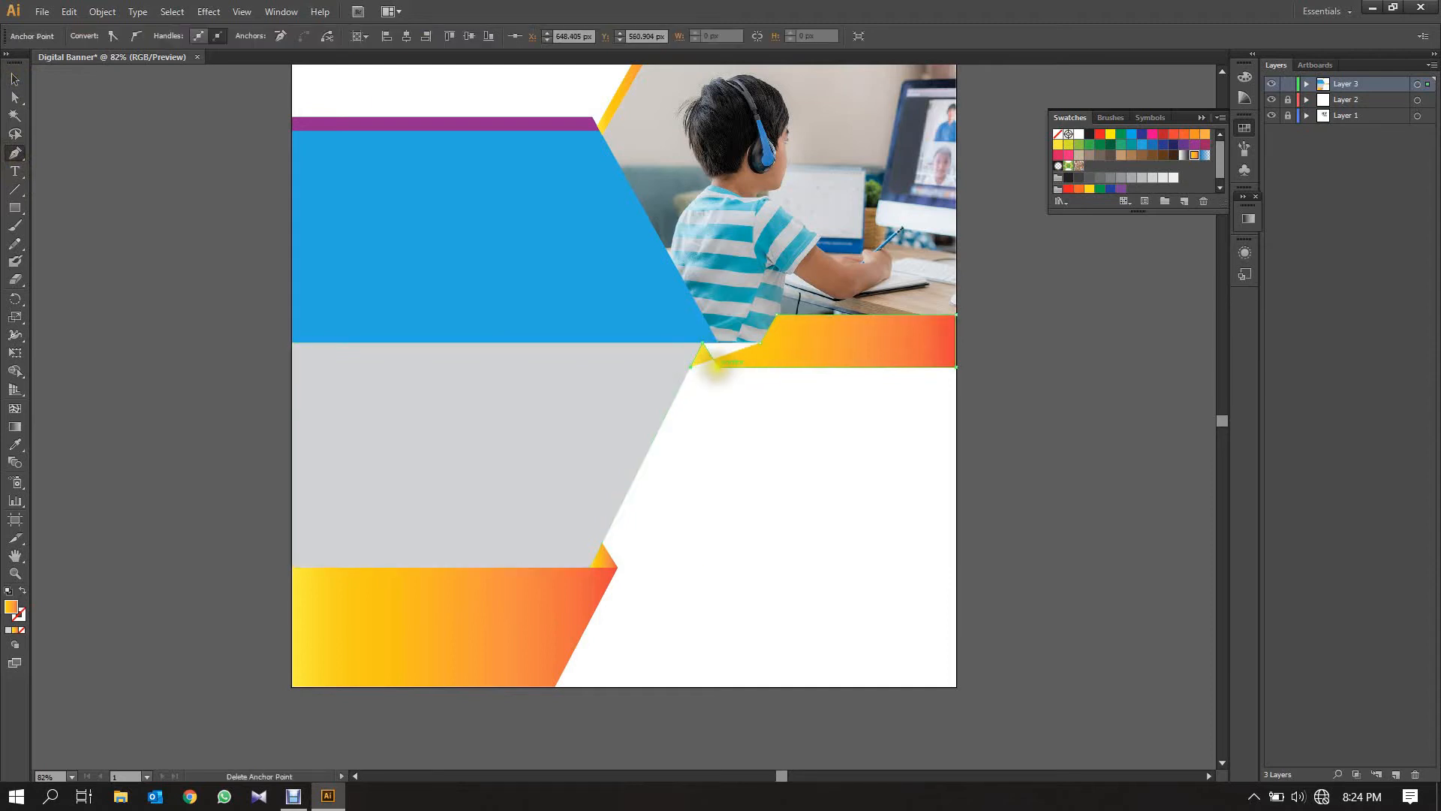
click(701, 342)
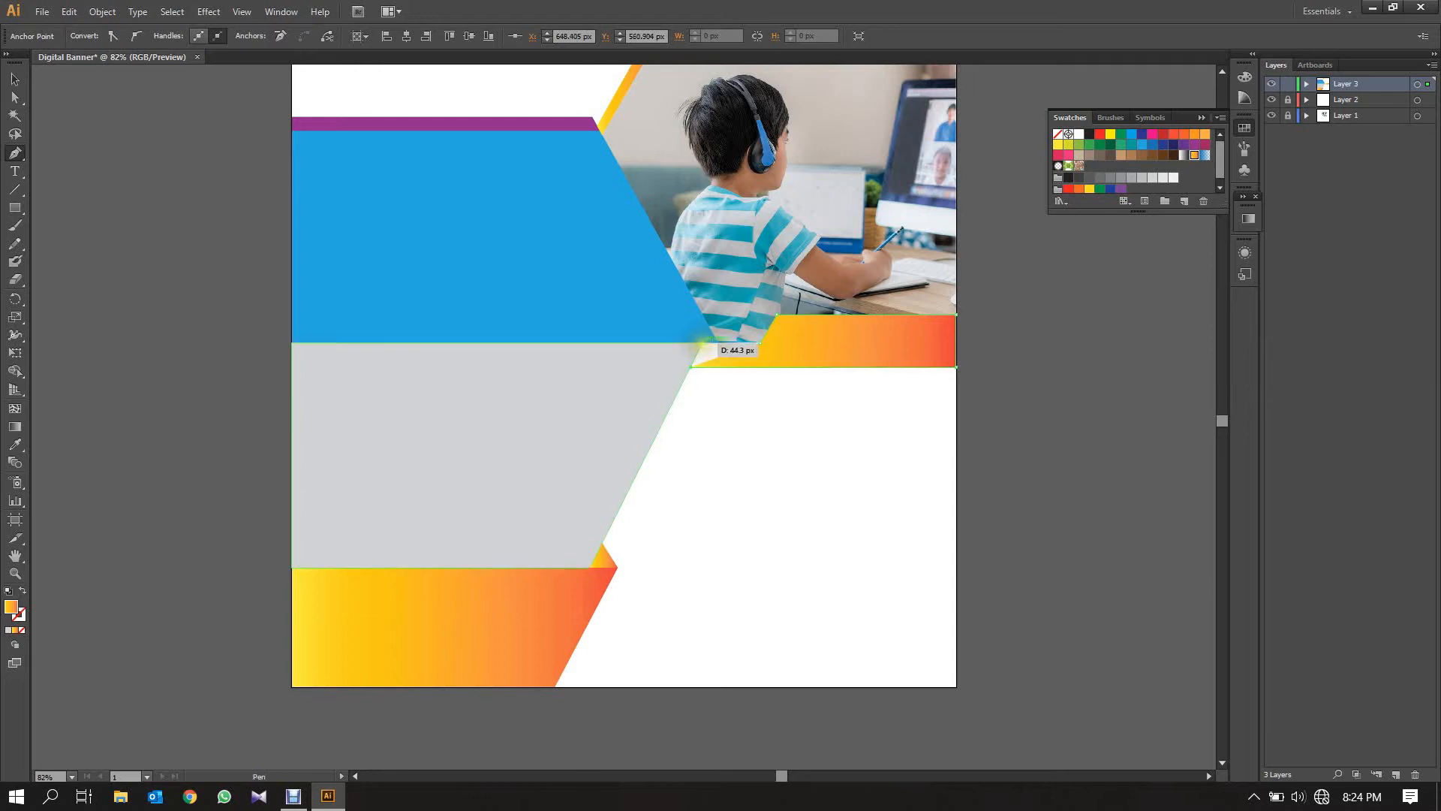
key(ctrl)
key(ctrl+z)
key(ctrl+z)
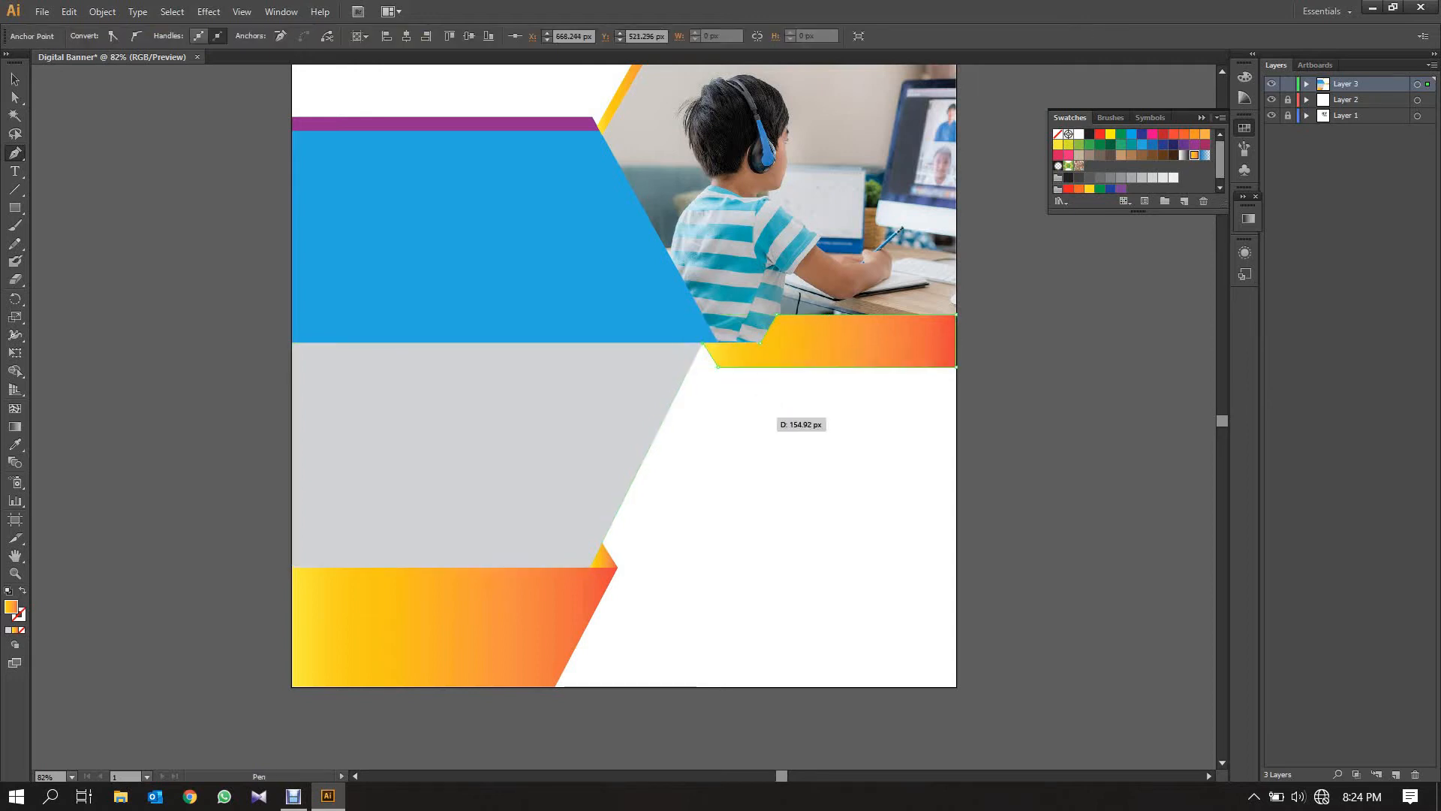
click(15, 80)
click(152, 152)
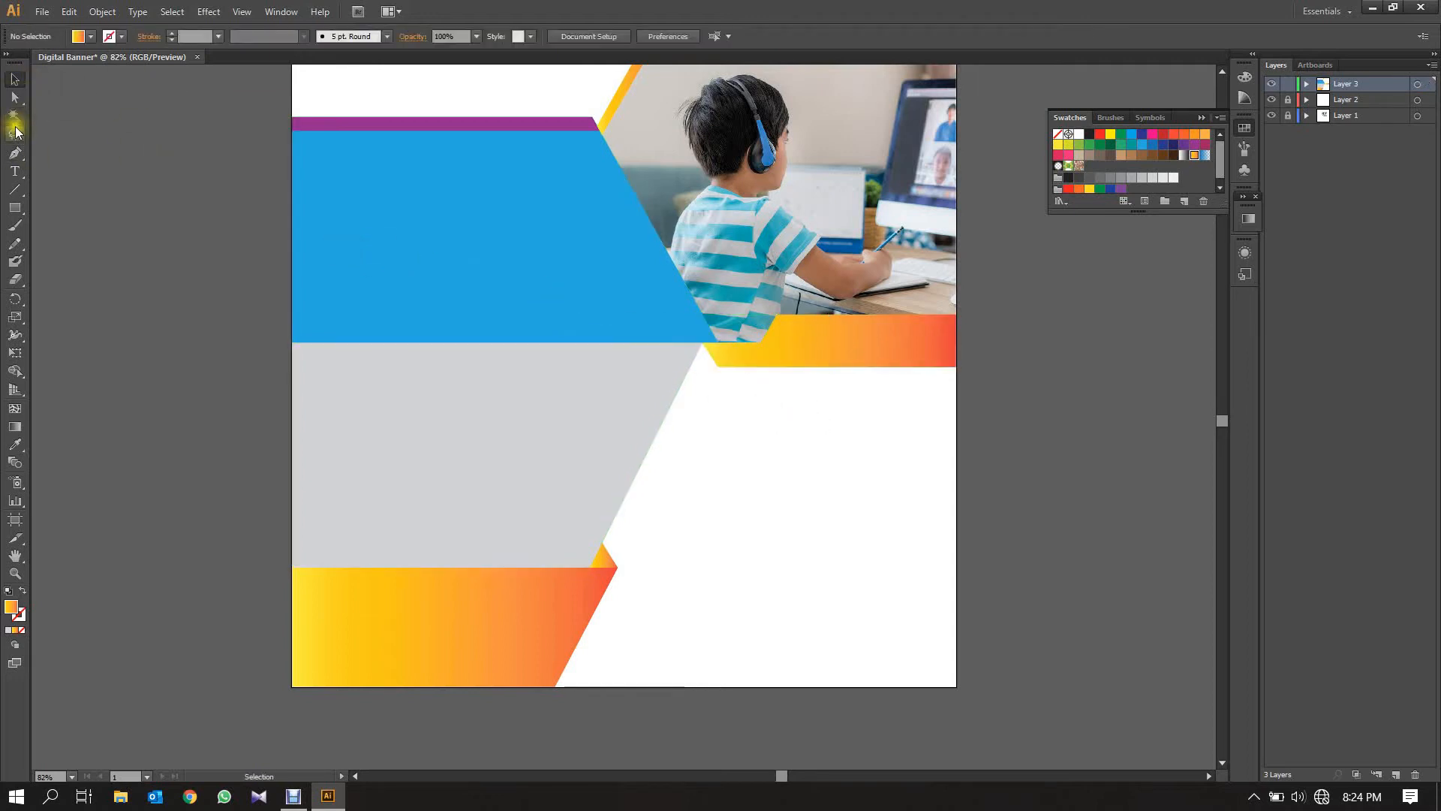
click(15, 153)
click(702, 342)
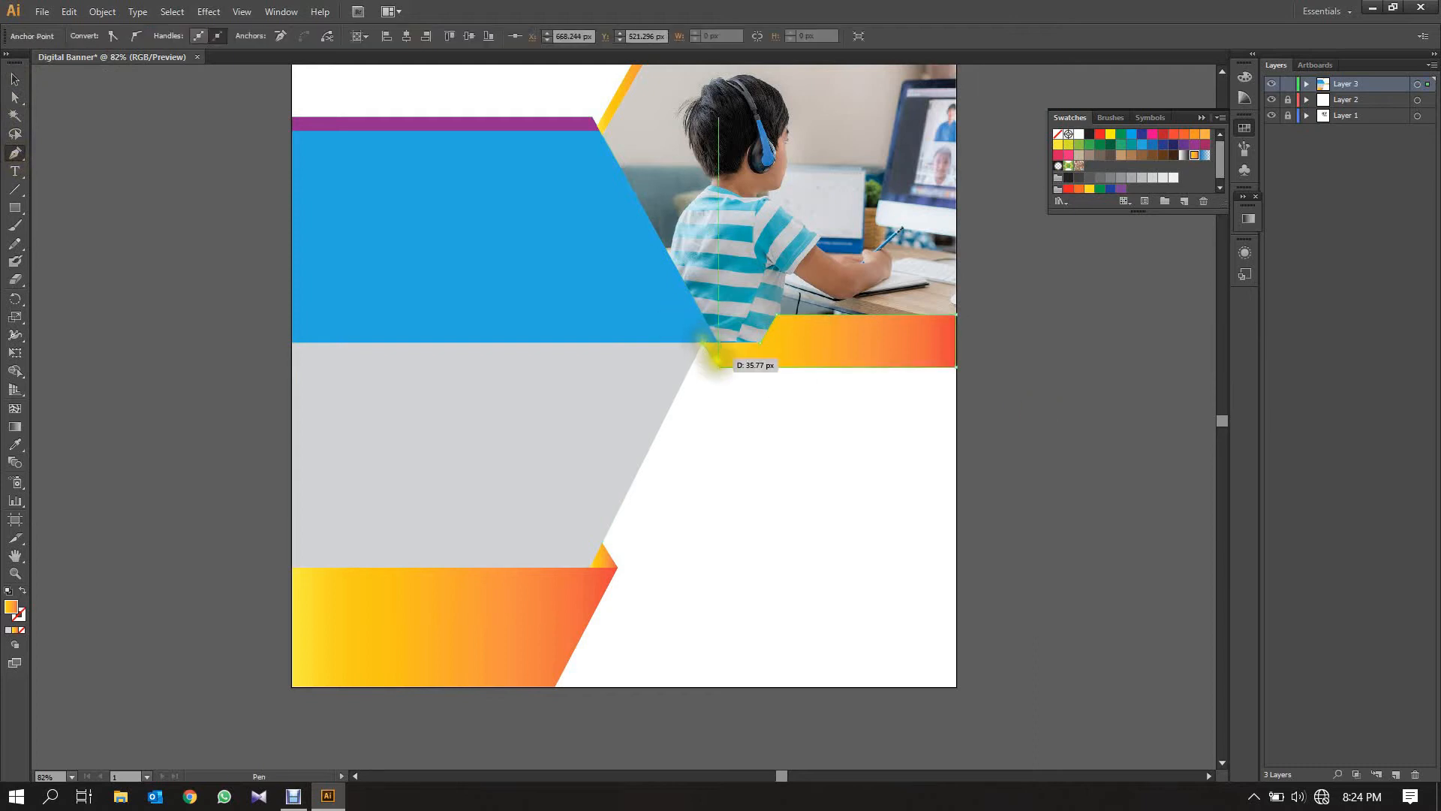
click(719, 367)
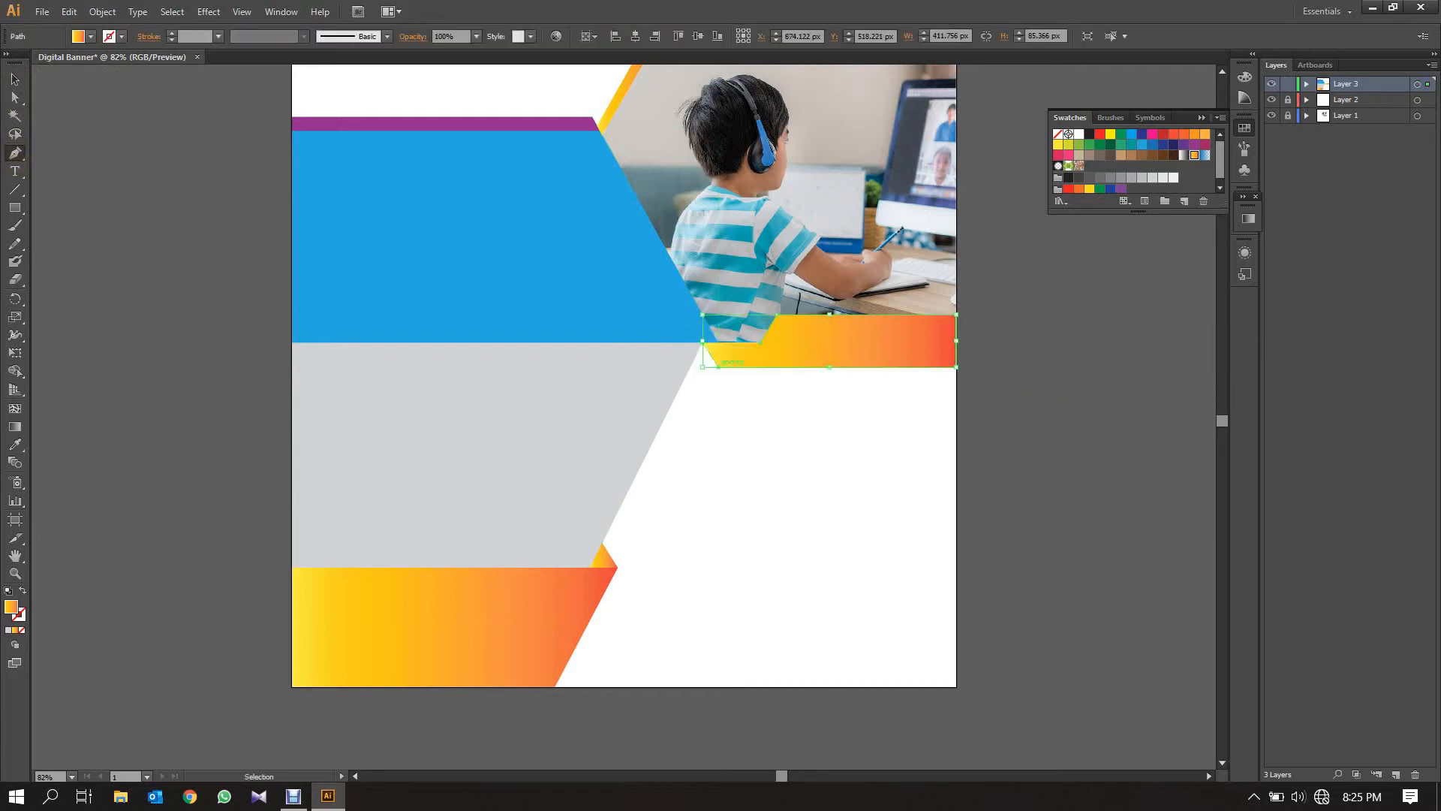
click(15, 79)
click(174, 190)
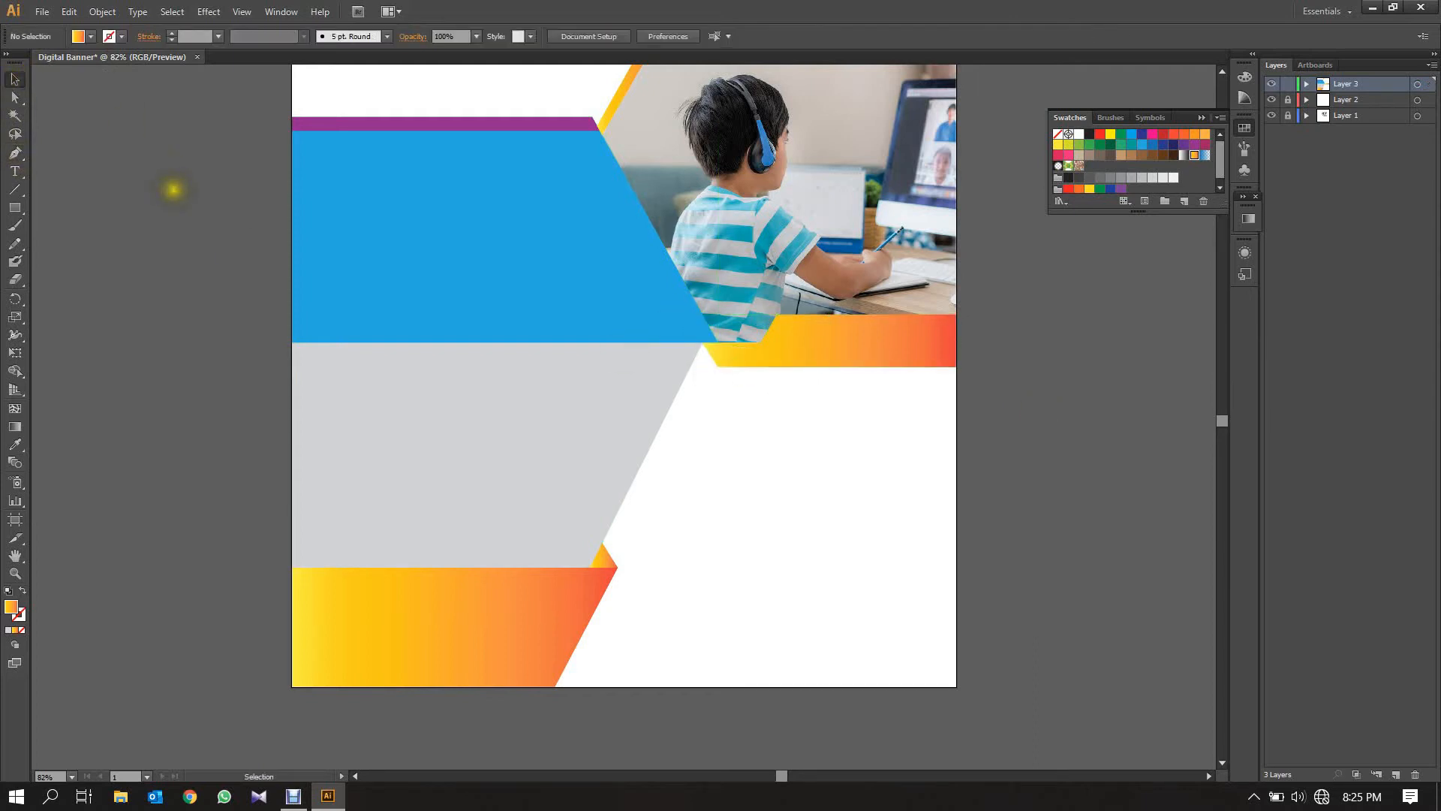
Place a copy of the small triangle between the gray shape's upper-right corner and the gradient band, and fill it with dark blue
click(602, 557)
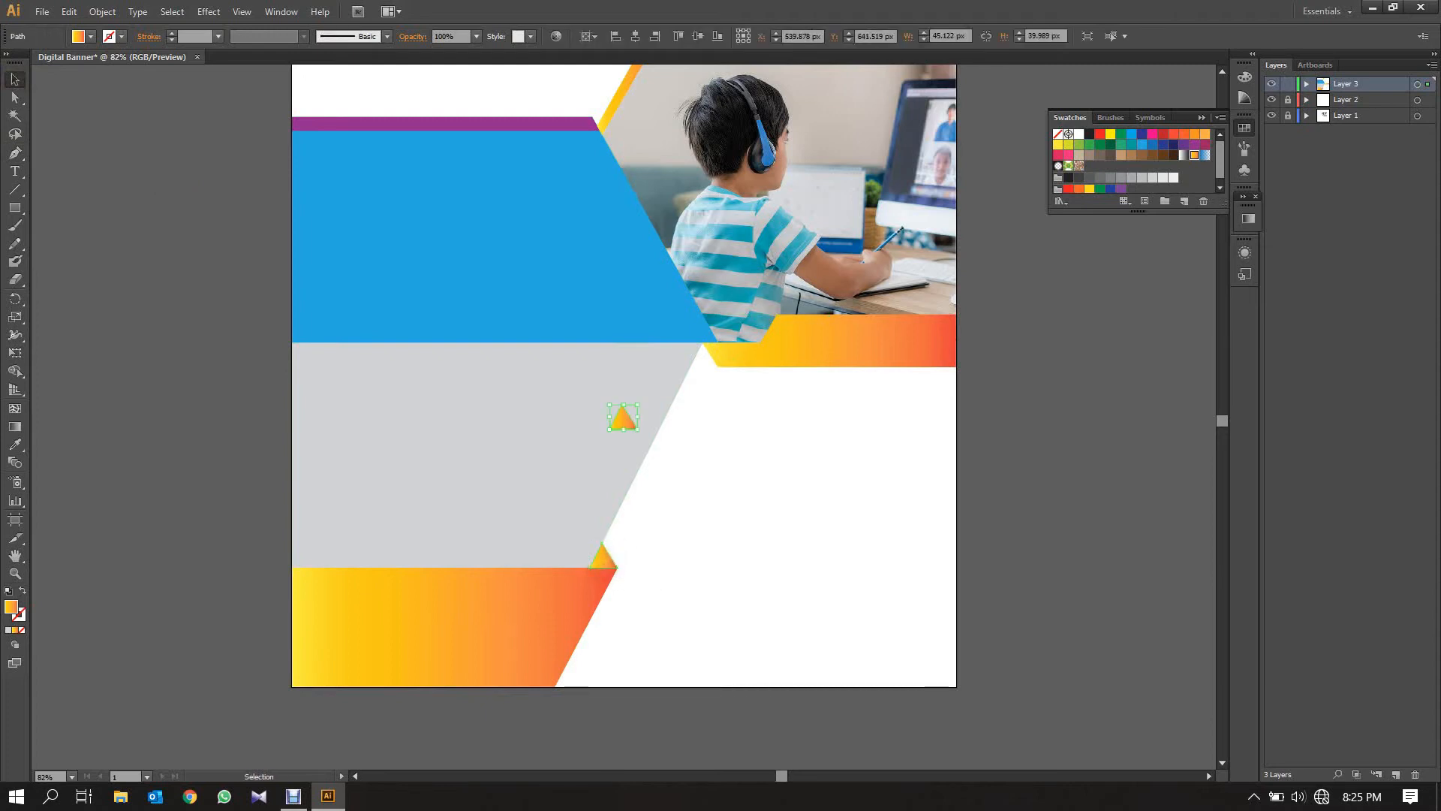
drag(621, 419, 703, 357)
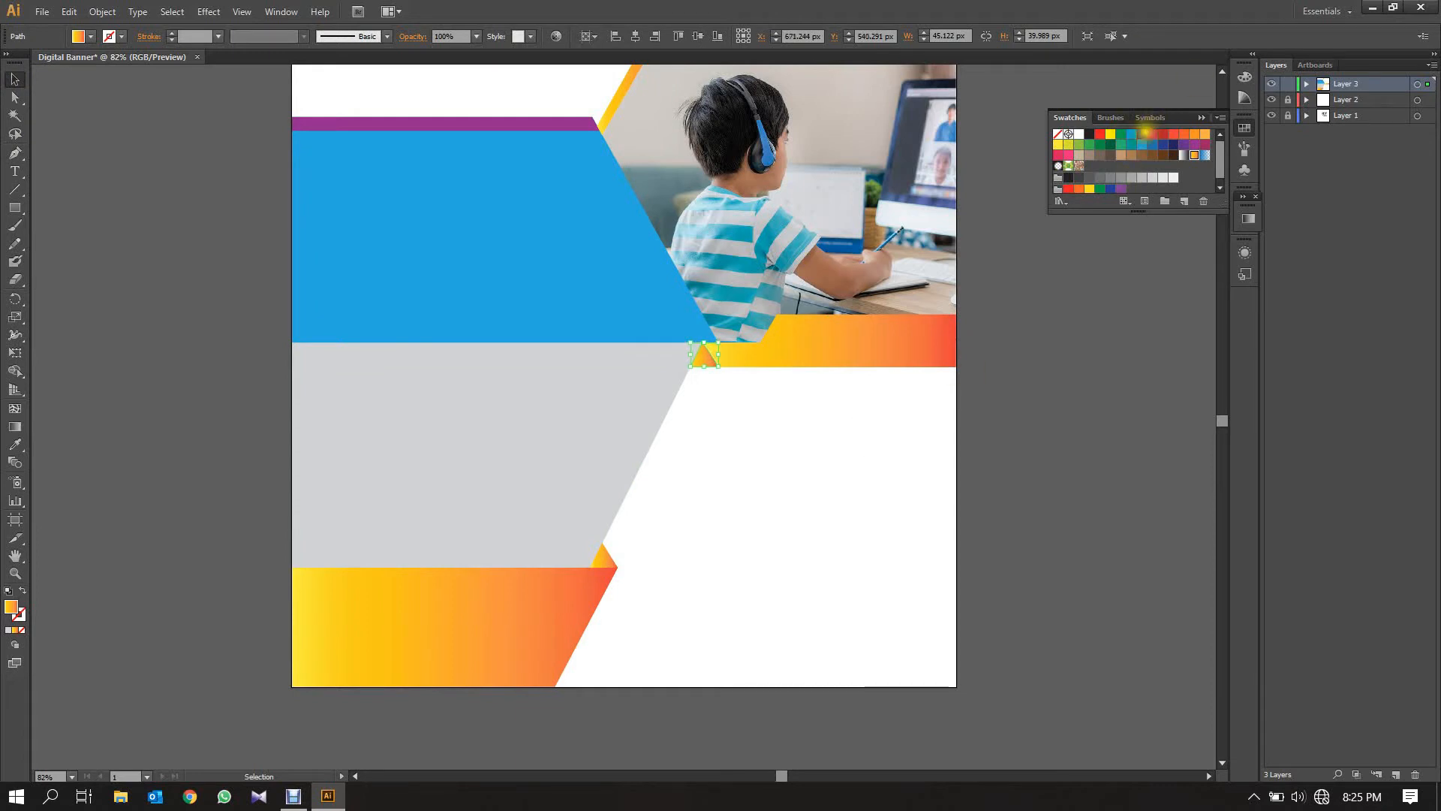
click(1142, 133)
click(1087, 413)
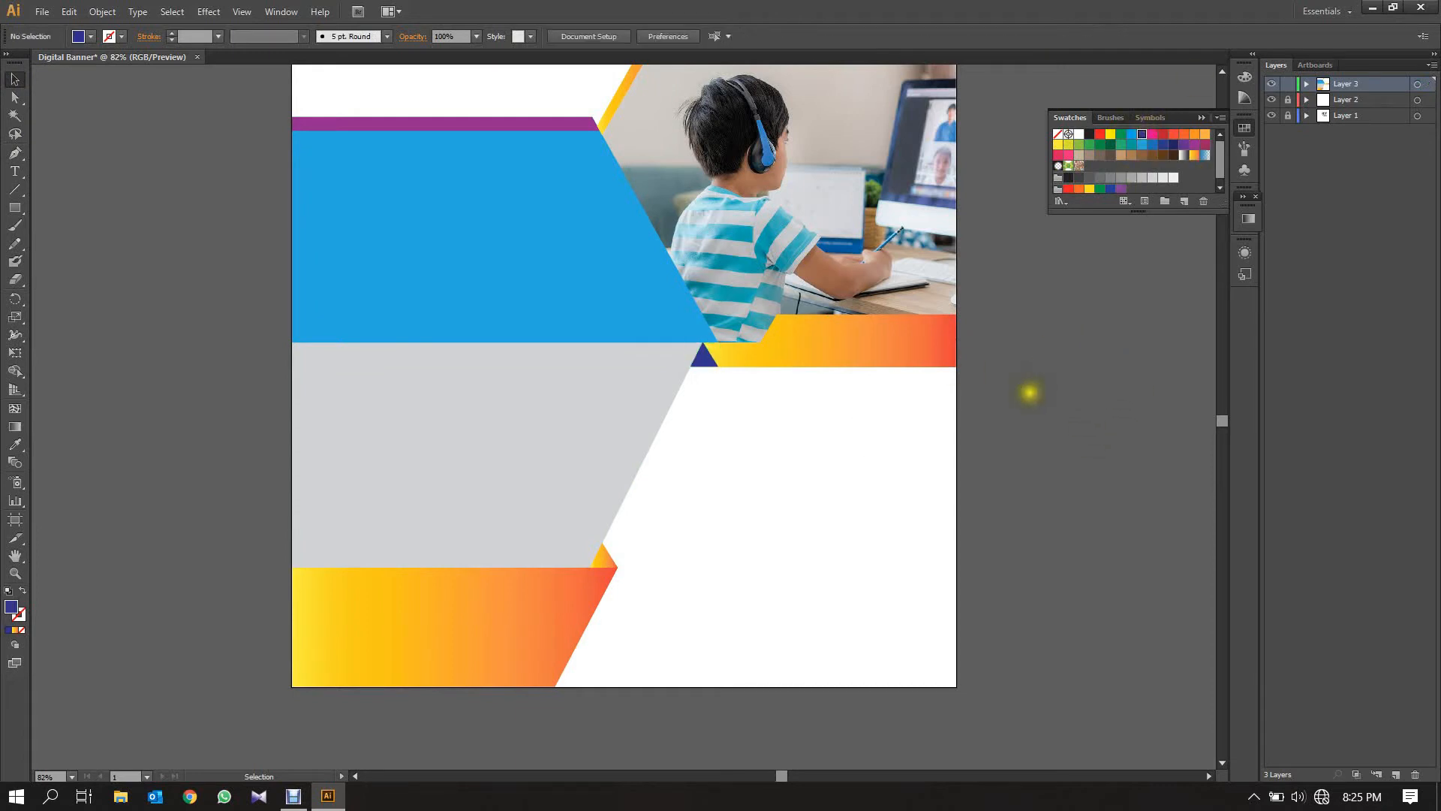
click(15, 152)
scroll(592, 246, up, 2)
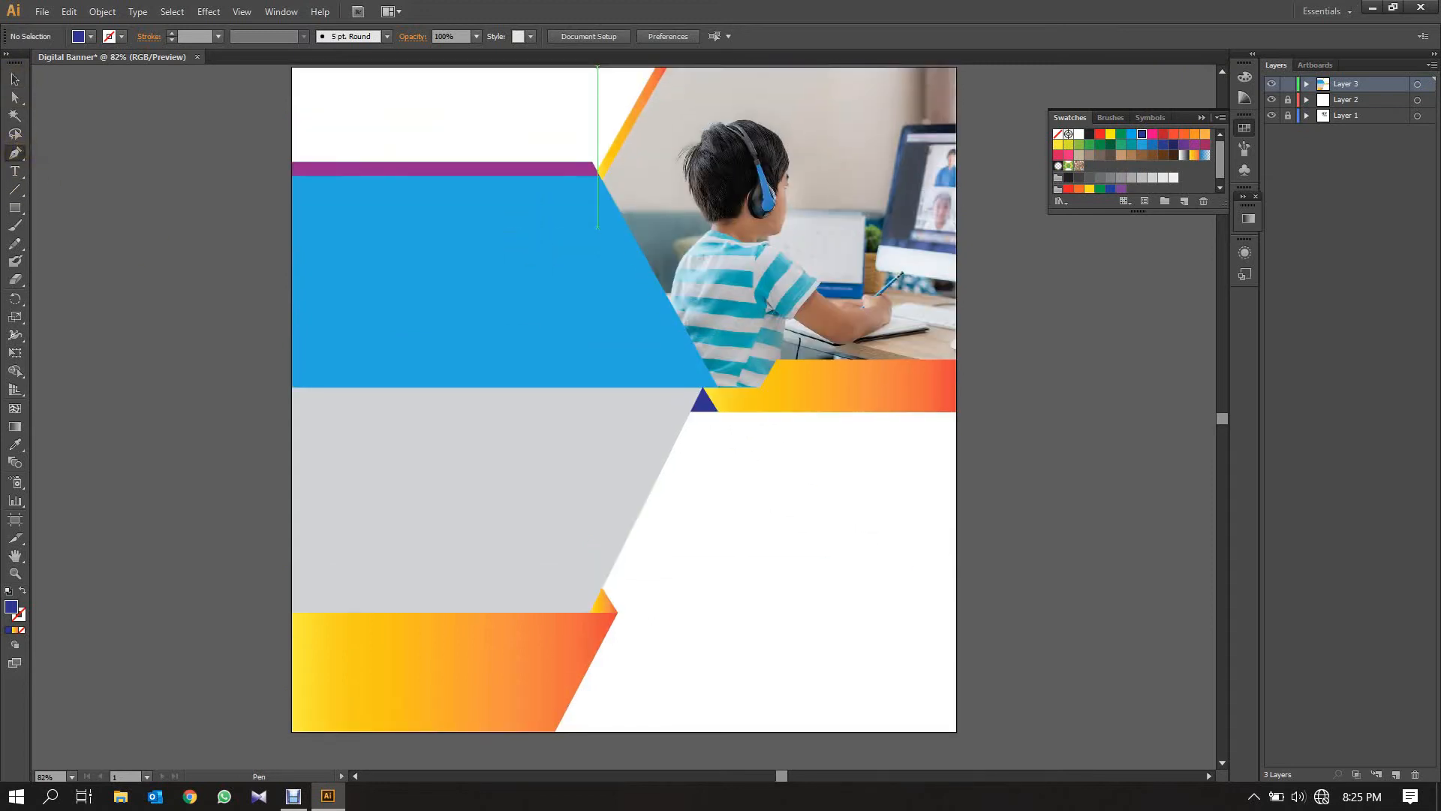
click(15, 78)
click(373, 299)
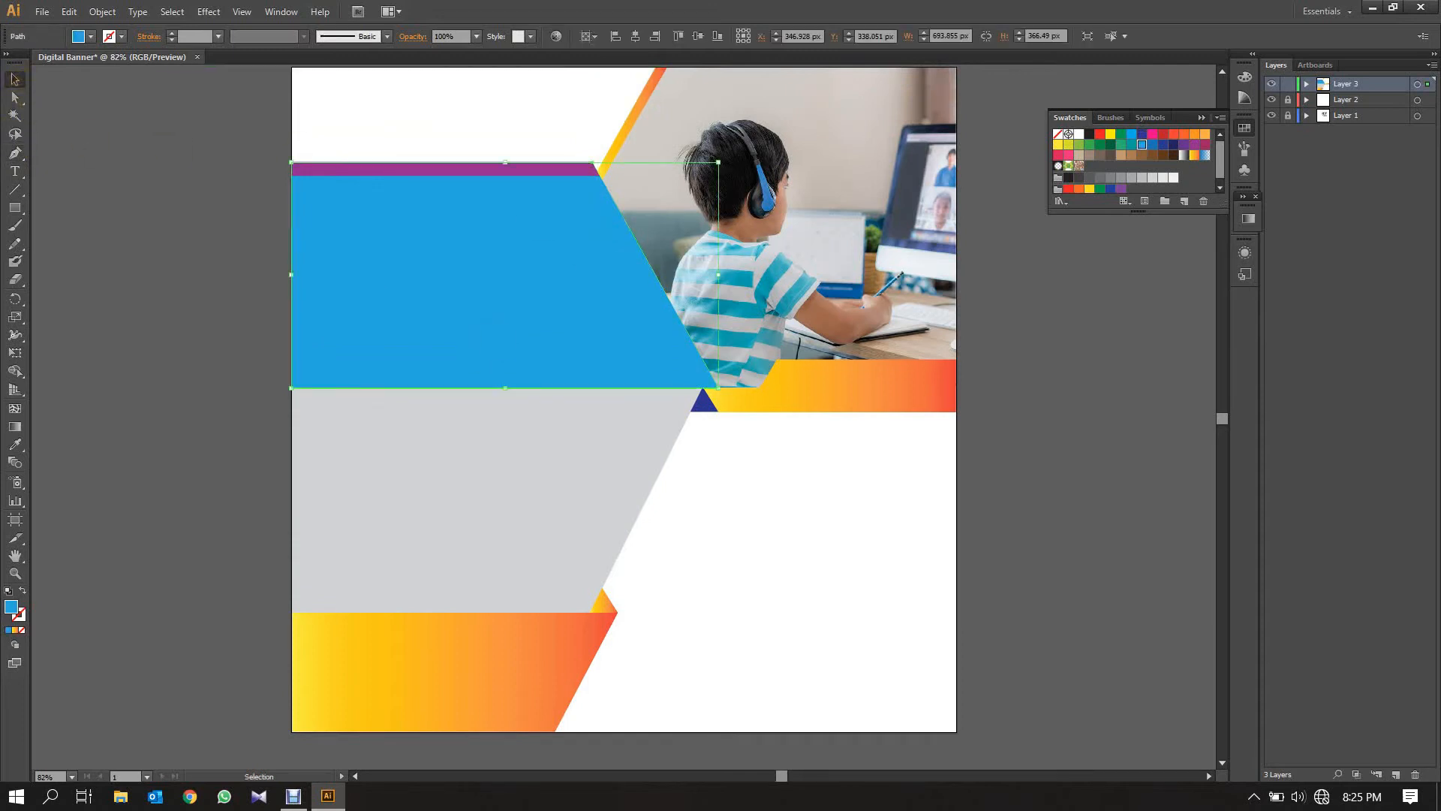
click(449, 118)
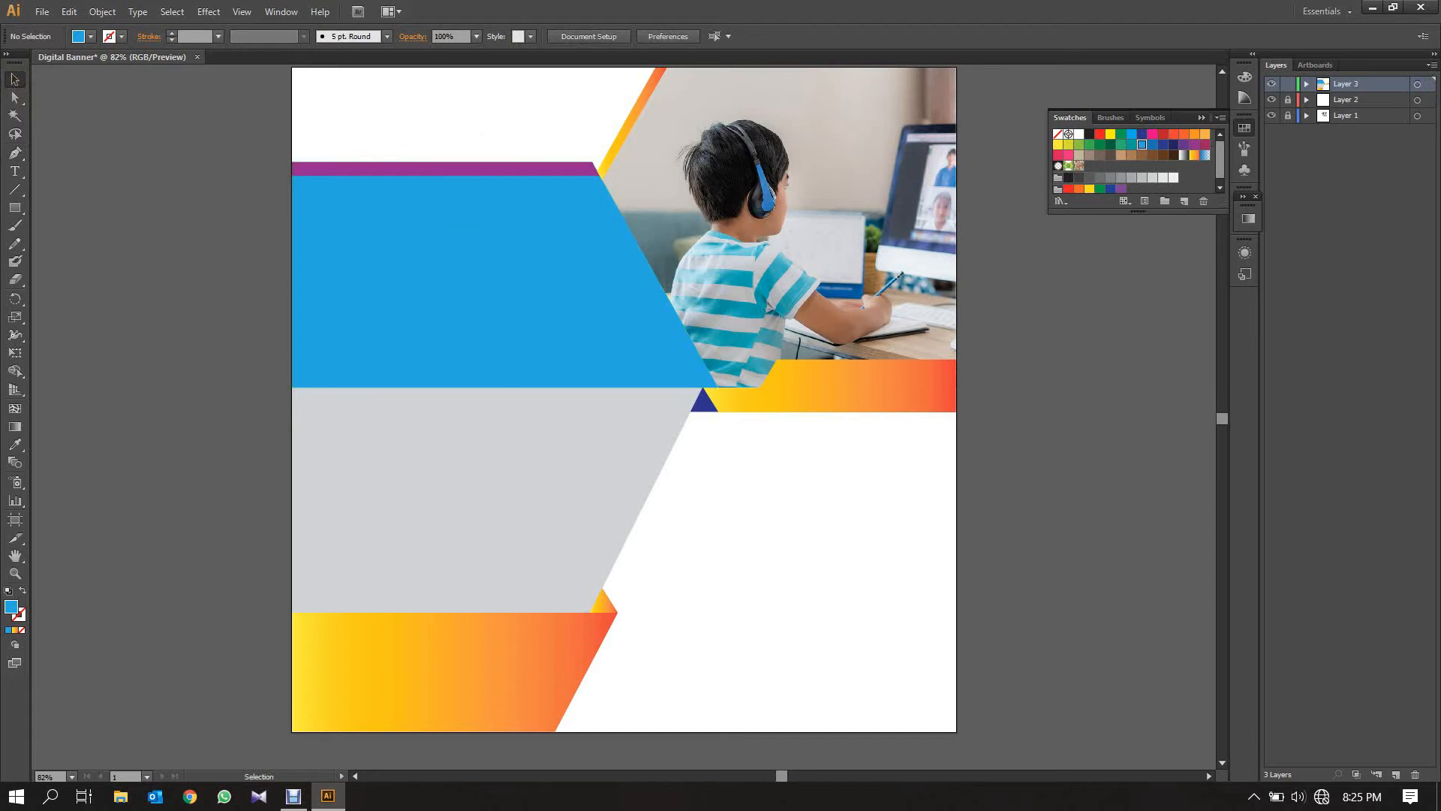
Add a text frame about 512 × 220 px across the artboard's left edge reading "Individual or Group Classes" and set its font to MV Boli
click(15, 171)
drag(59, 257, 375, 391)
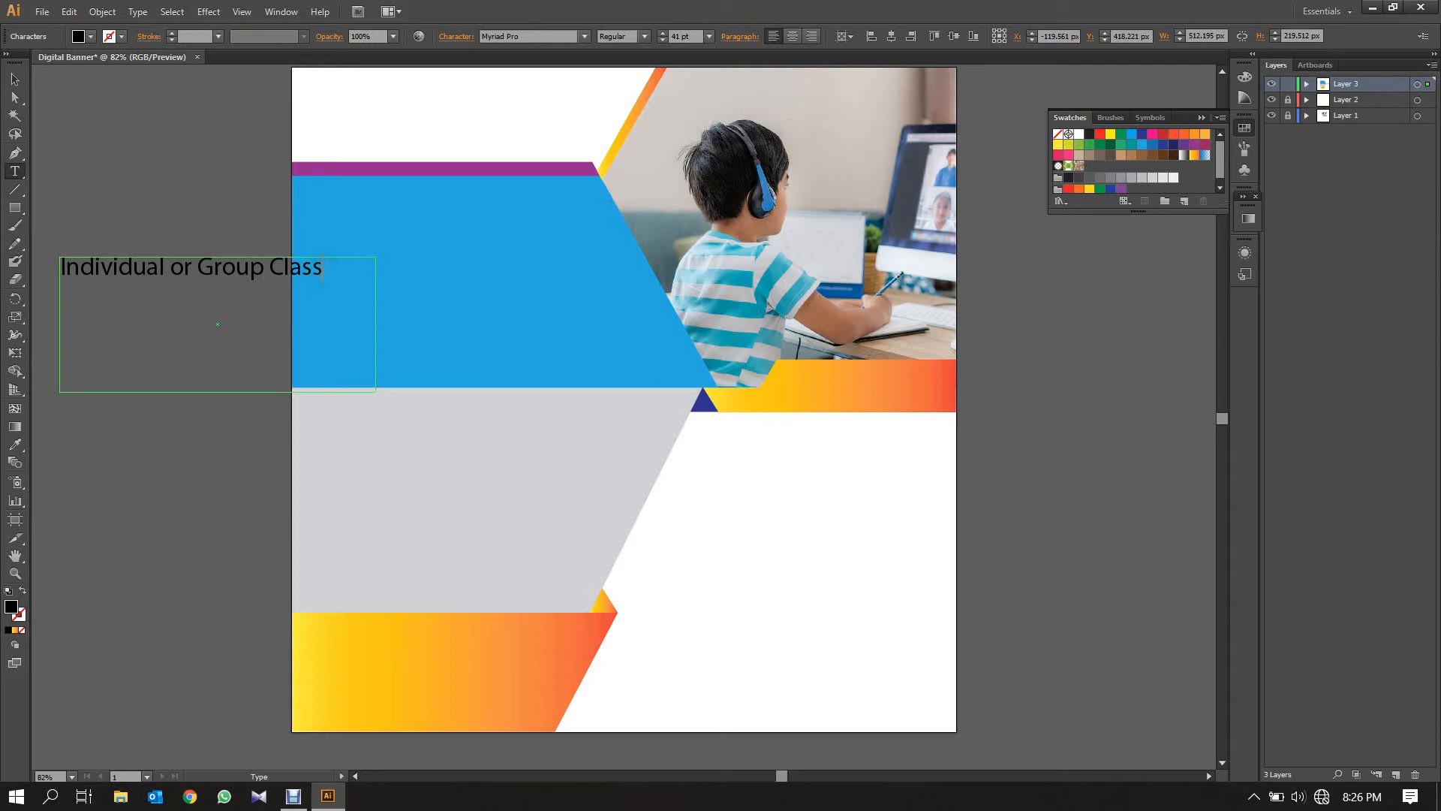
drag(345, 267, 45, 241)
text(NIDAHASA)
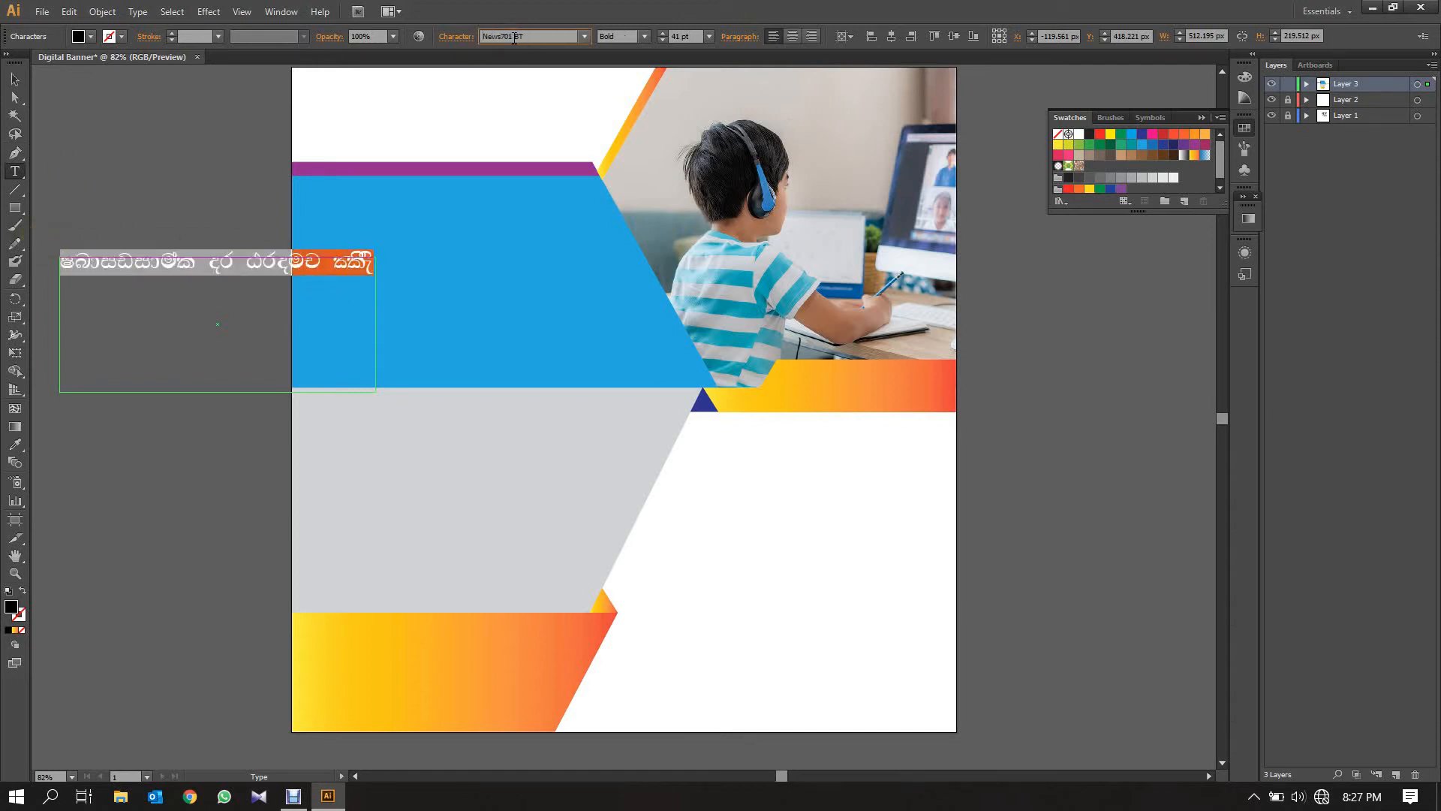
key(Down)
key(Down)
key(Down)
key(Down)
key(Down)
key(Down)
key(Down)
key(Down)
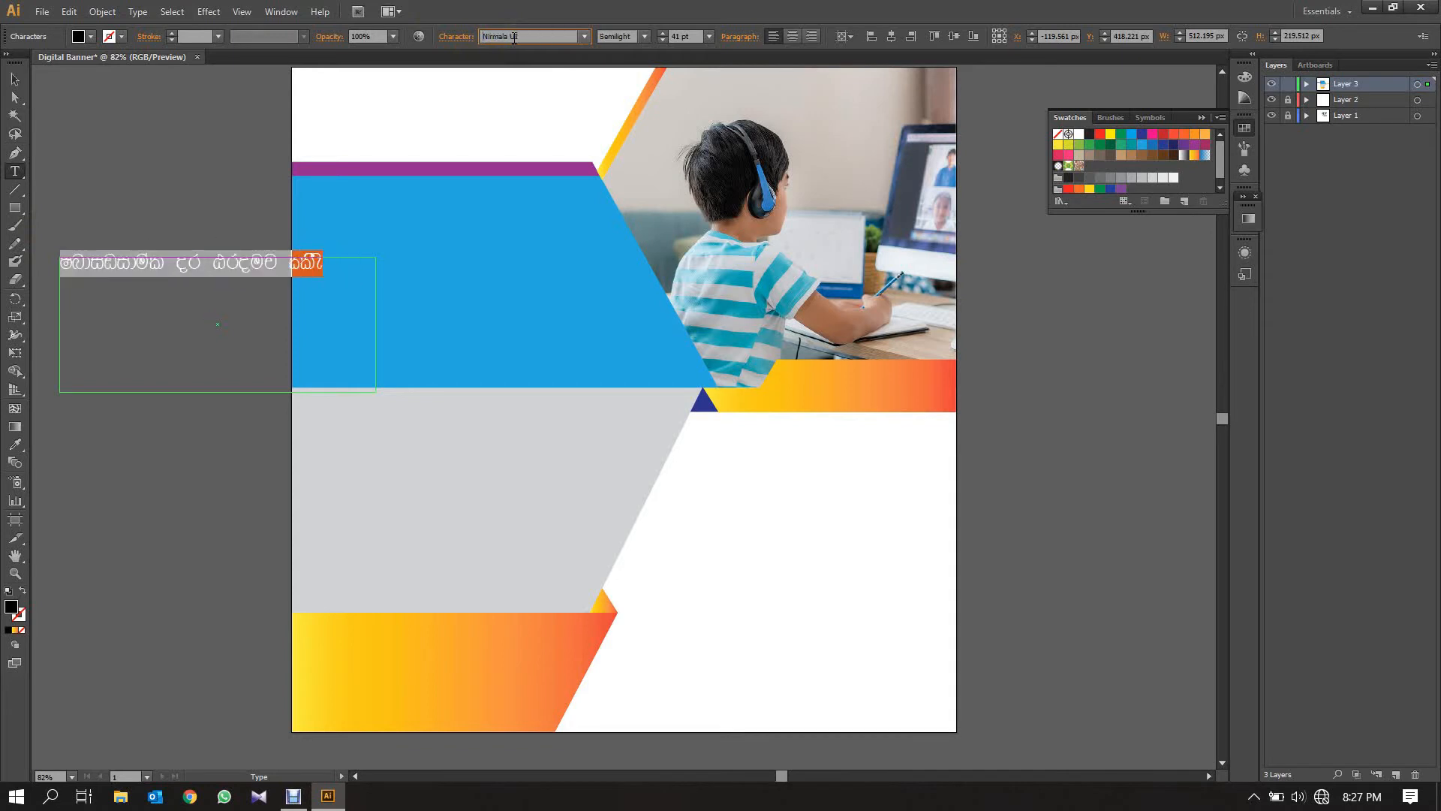
key(Down)
key(Down)
key(Down)
key(Down)
key(Down)
key(Down)
key(Down)
key(Down)
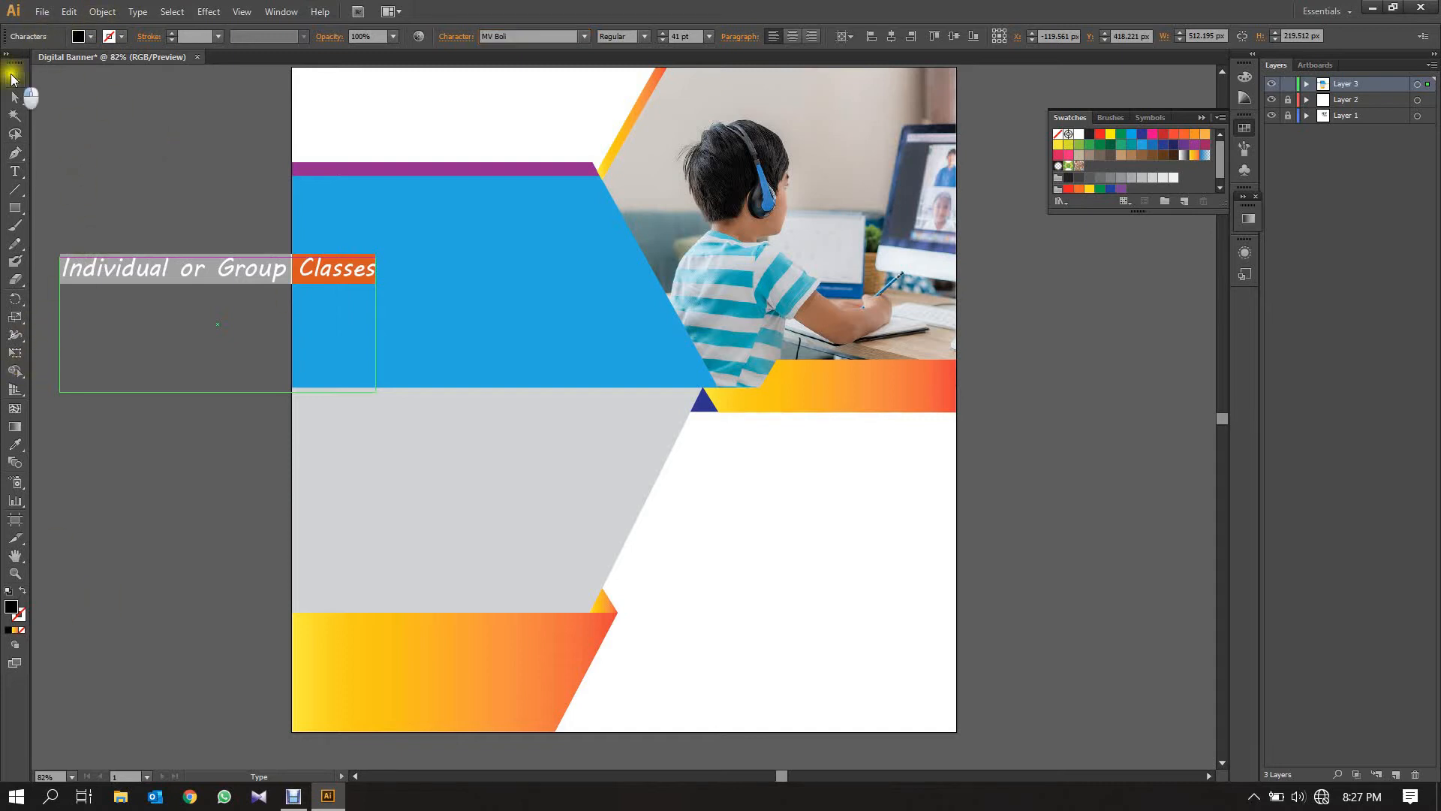
key(Escape)
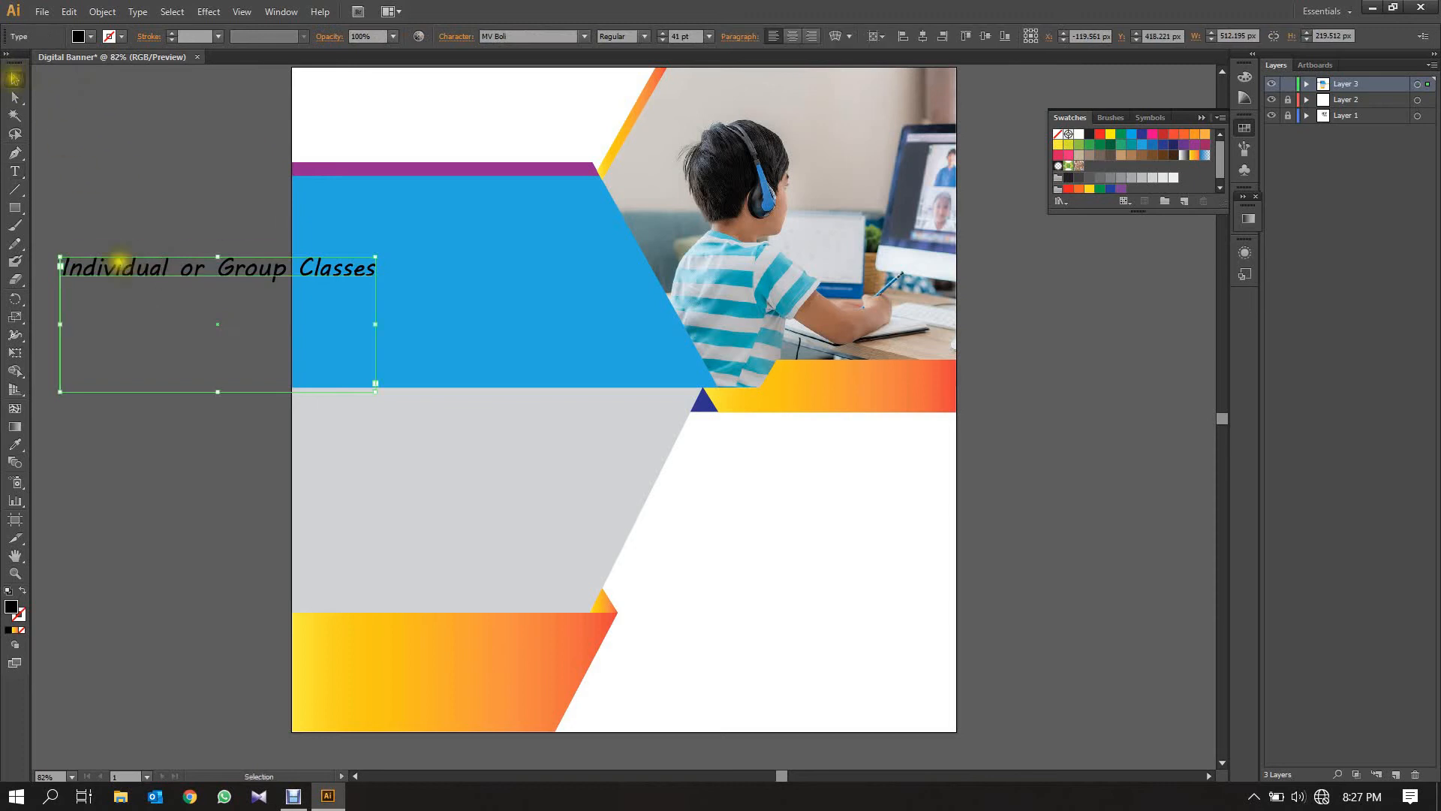
Convert the "Individual or Group Classes" text to outlines and place it in the white area above the purple strip
right_click(129, 273)
click(180, 376)
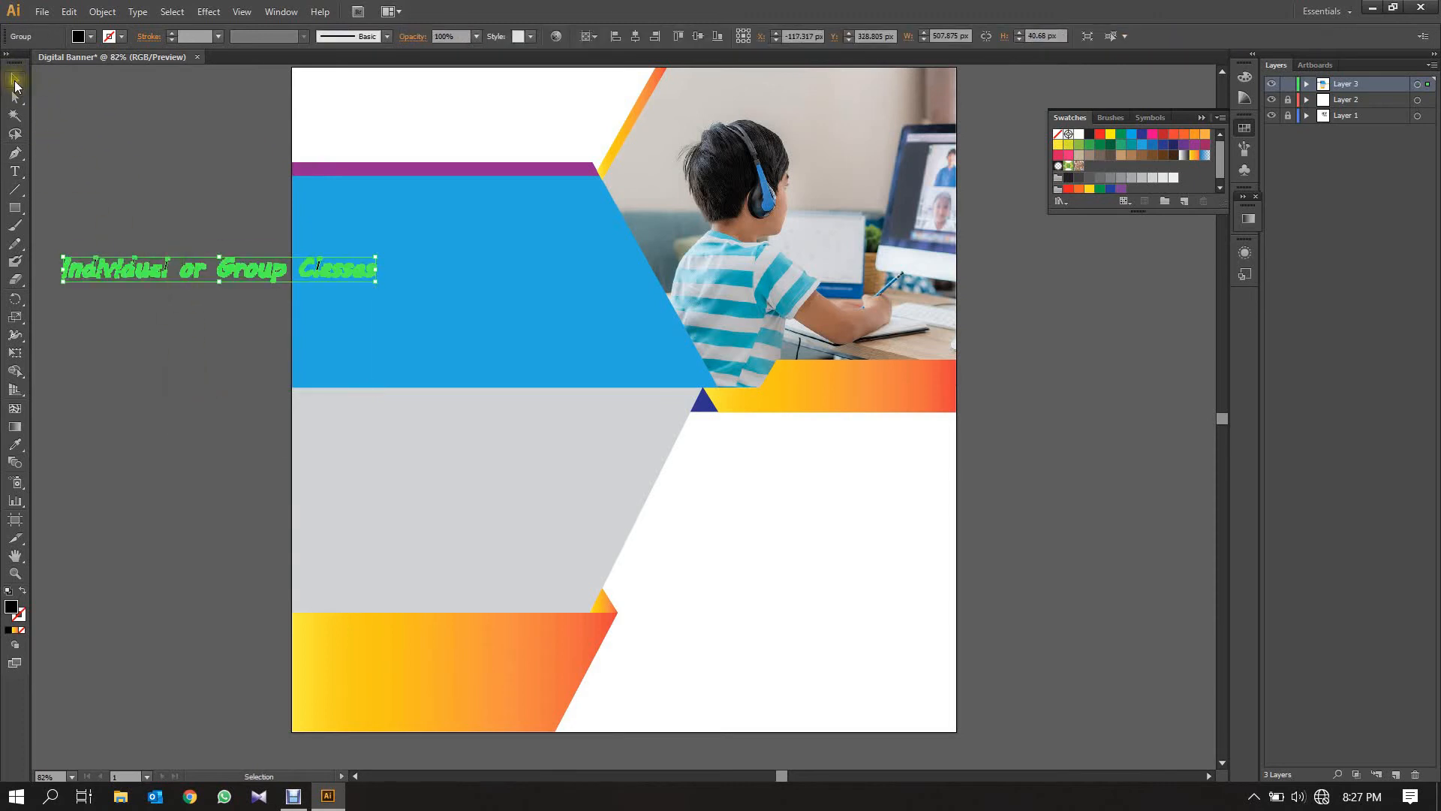
drag(174, 270, 443, 105)
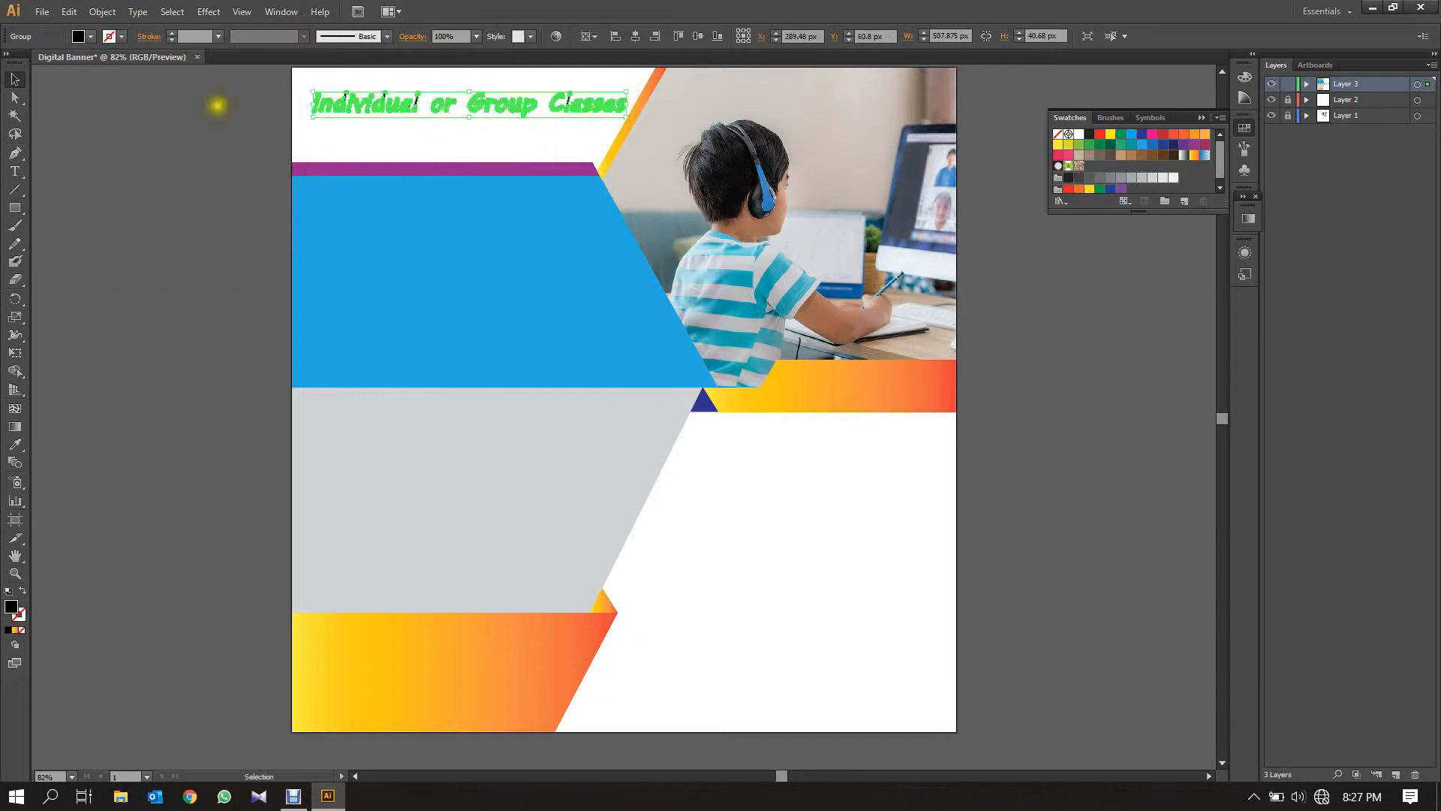
click(218, 191)
click(516, 99)
click(175, 202)
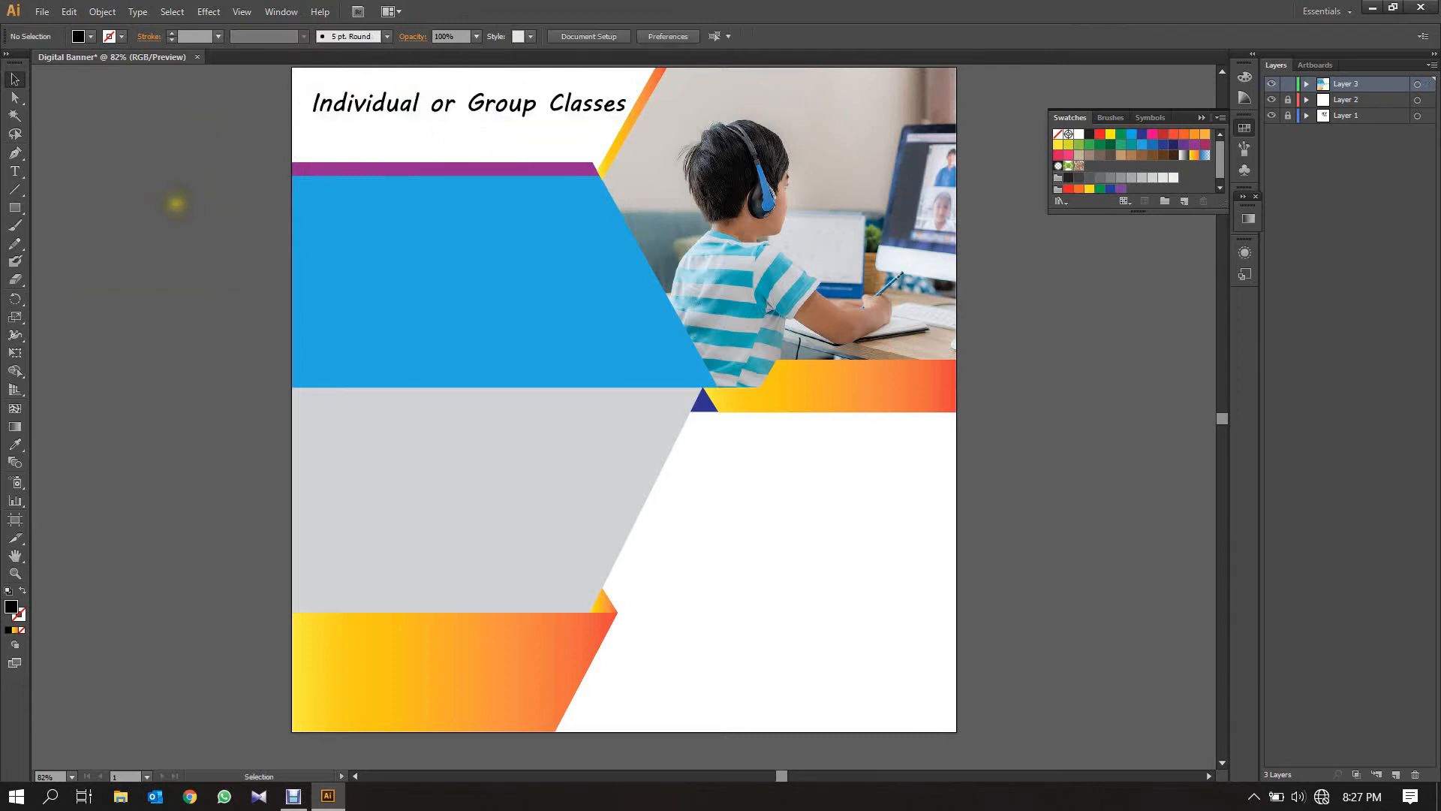
Fill the outlined "Individual or Group Classes" lettering with dark blue
click(390, 109)
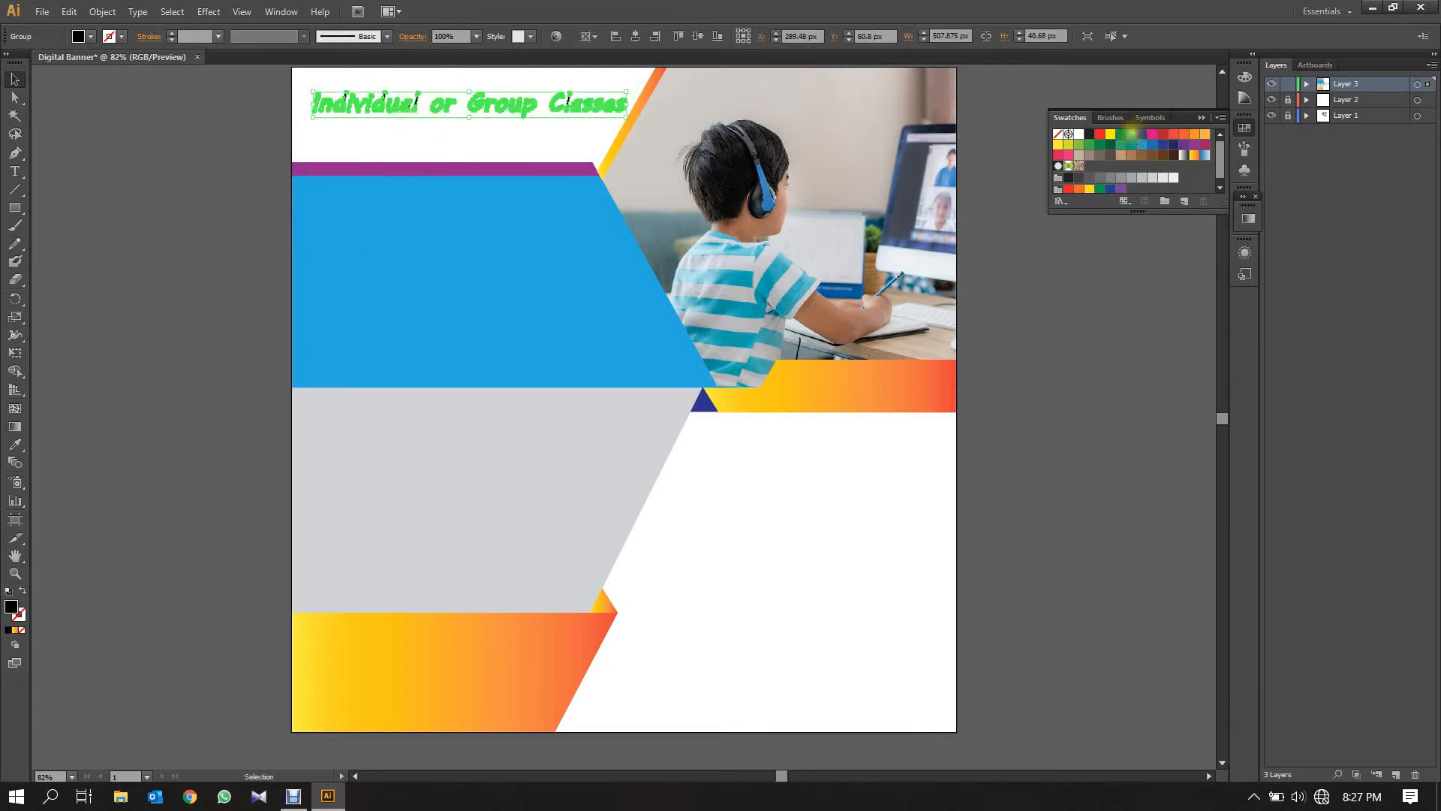
click(1142, 134)
click(101, 195)
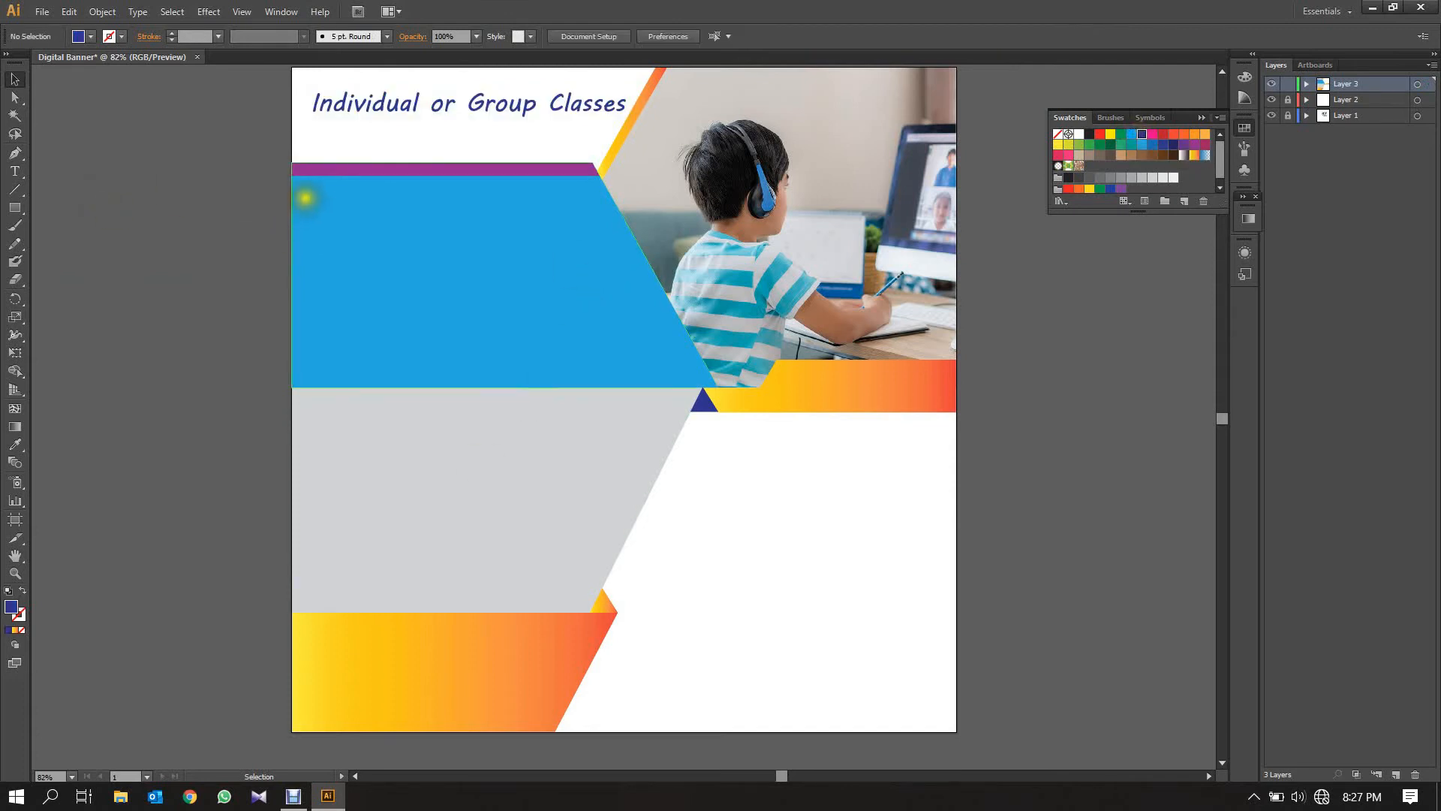
click(418, 106)
click(68, 11)
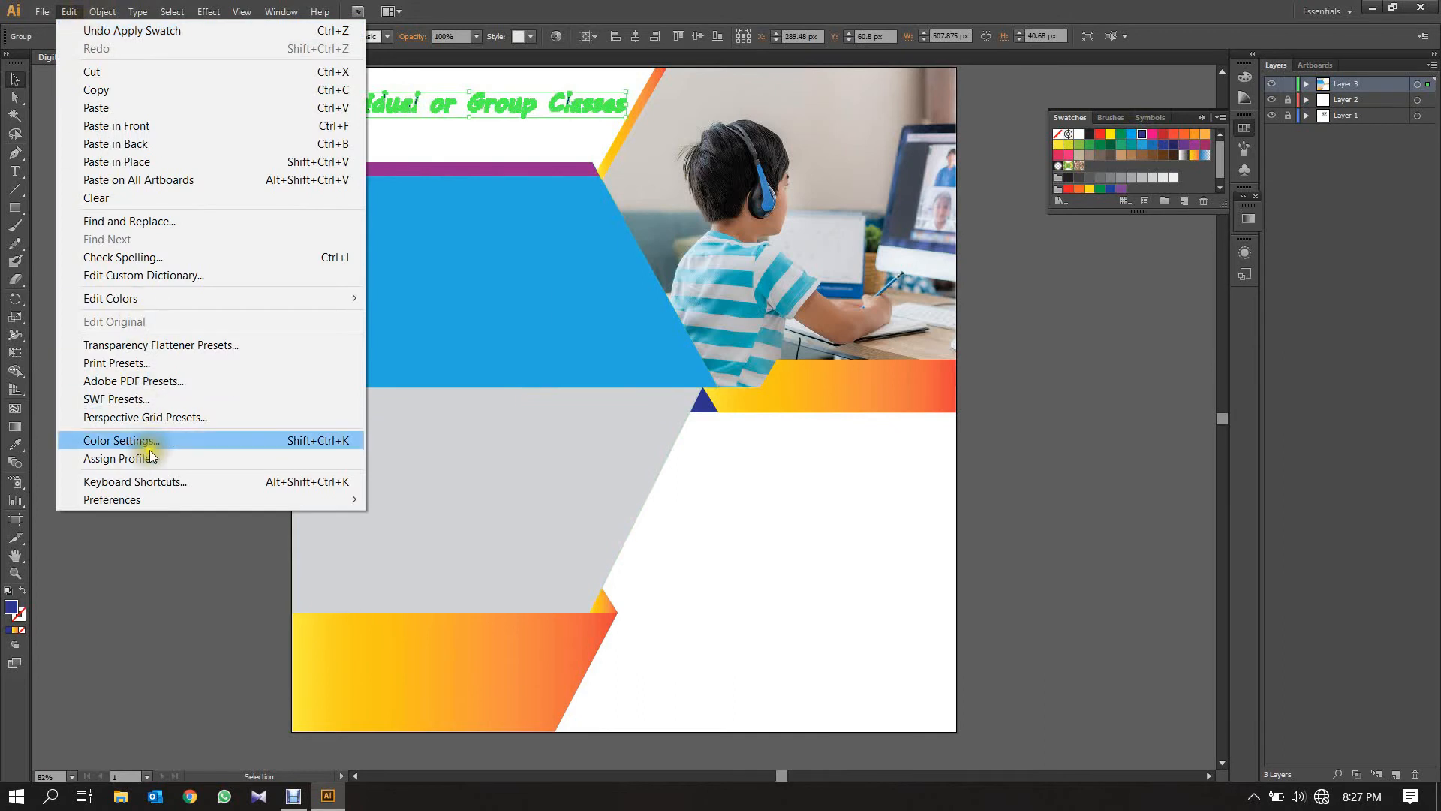
mouse_move(103, 11)
mouse_move(223, 340)
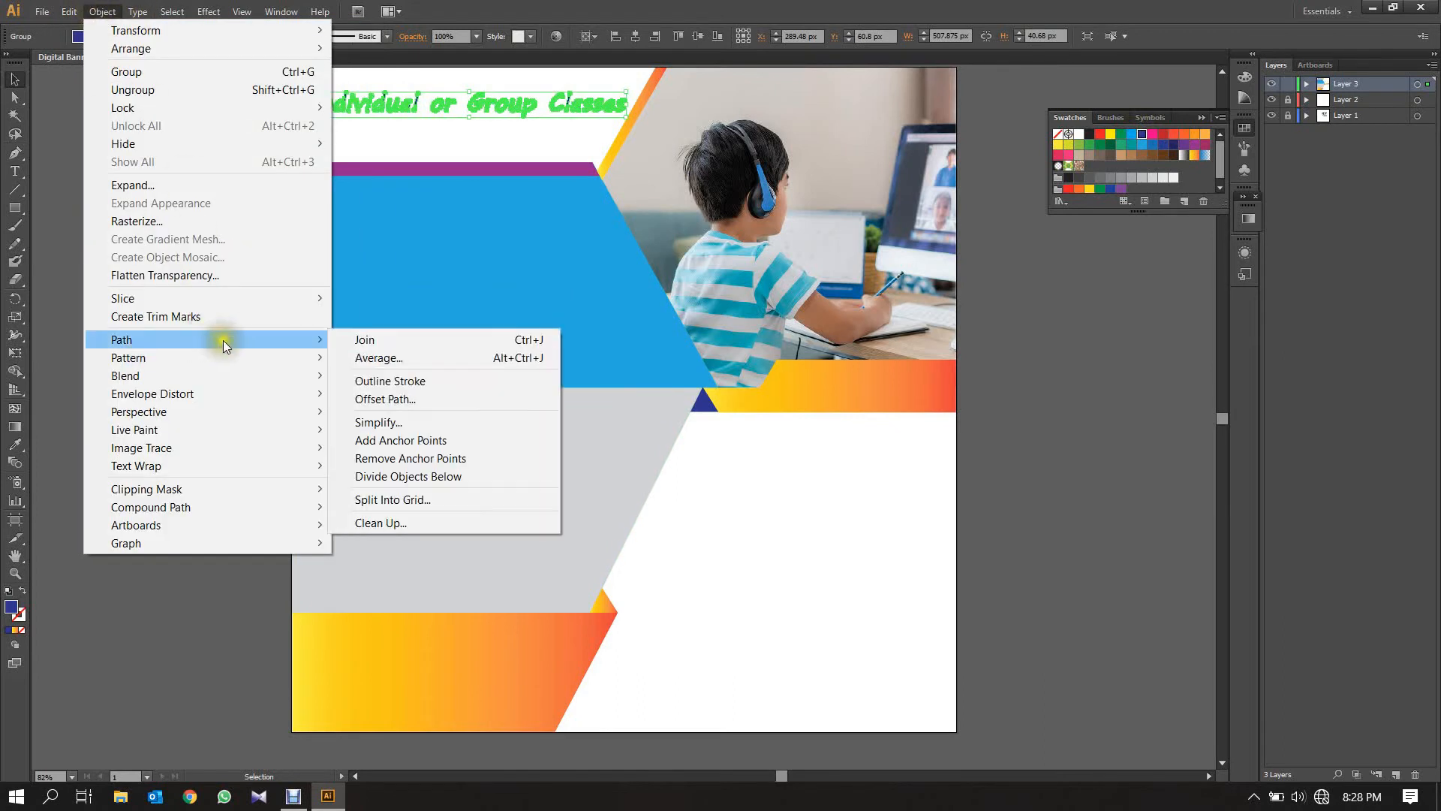
click(399, 399)
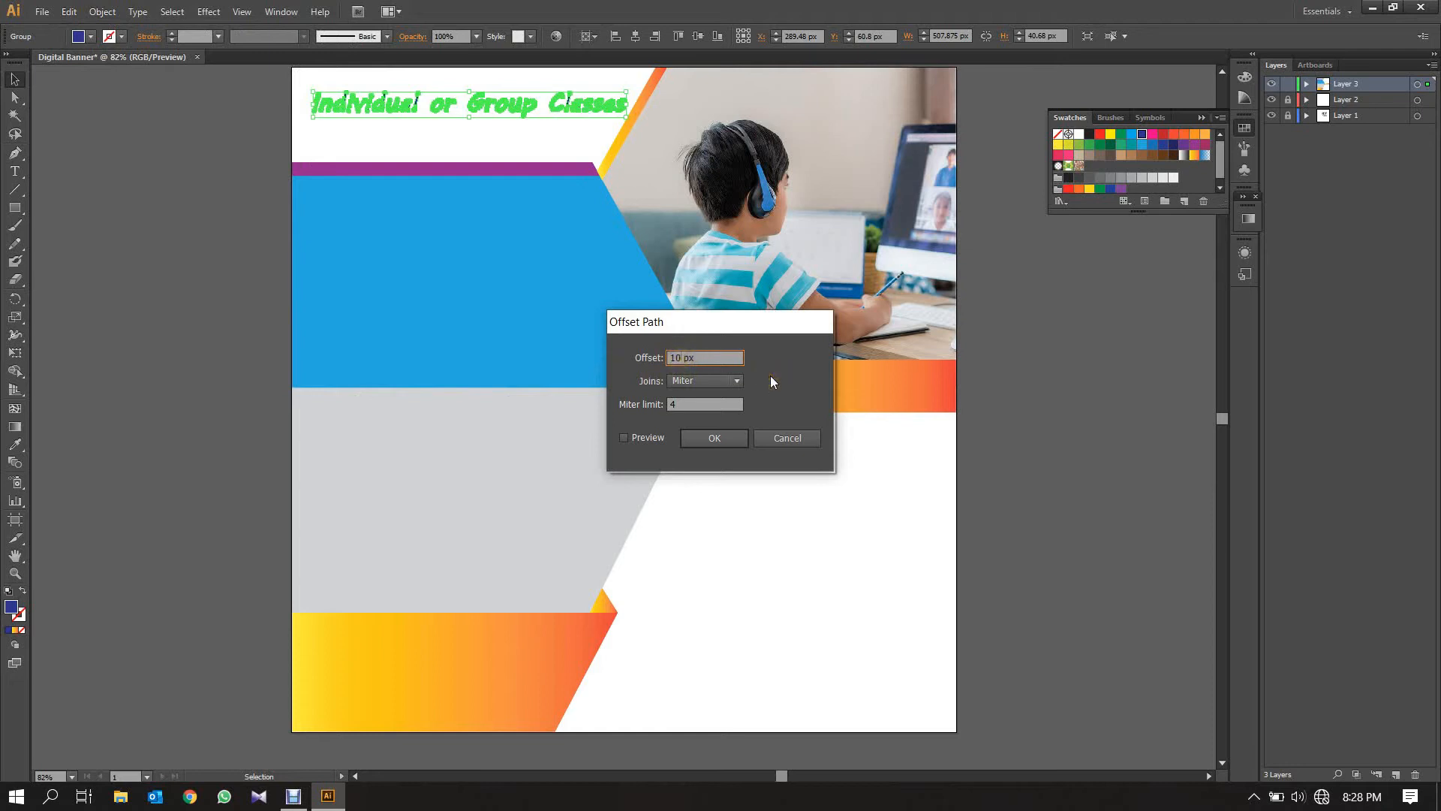
click(786, 437)
click(1030, 360)
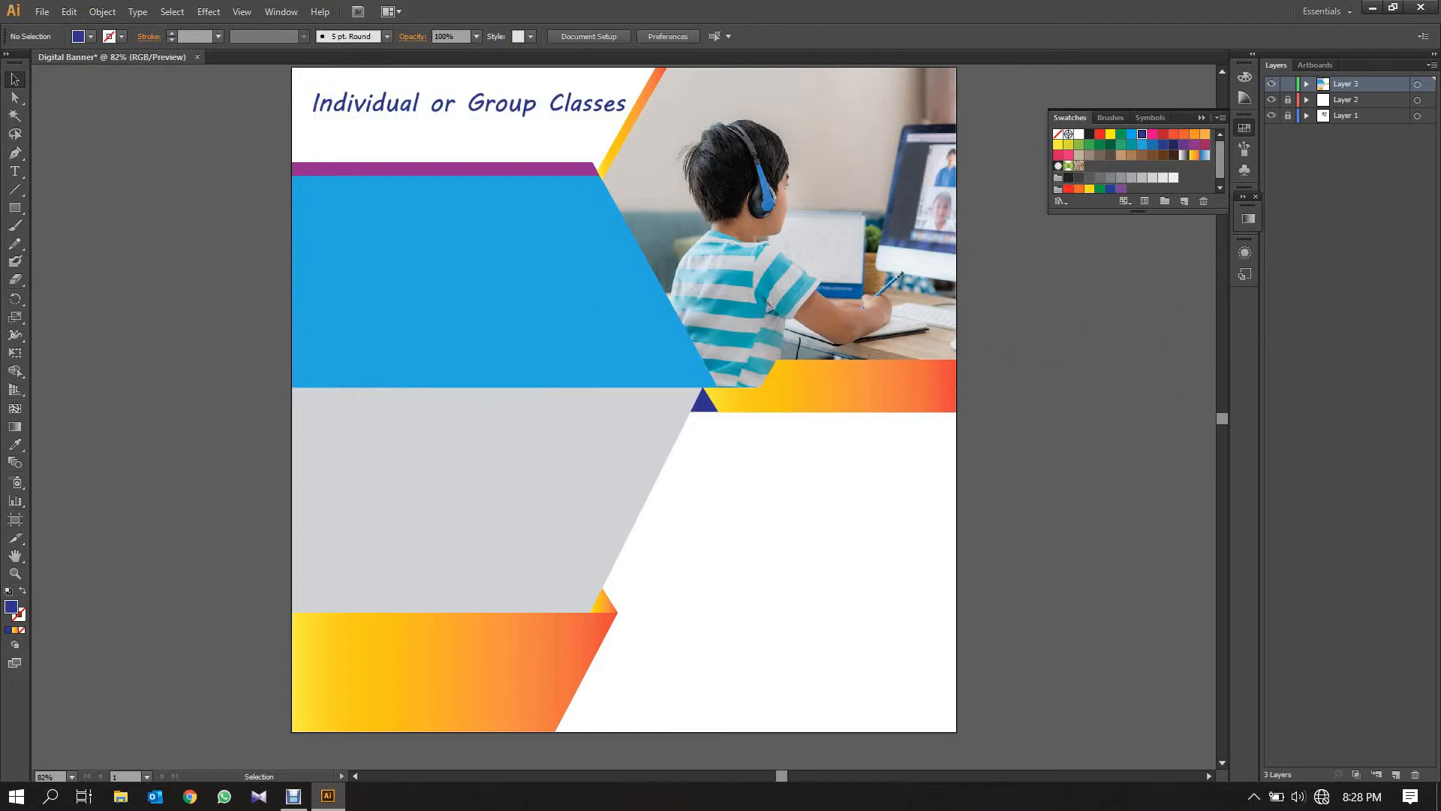
Add a text frame about 735 × 262 px across the artboard's left edge reading "MATHEMATICS" and set its font to NewsGoth BT Bold
click(15, 171)
drag(69, 178, 523, 338)
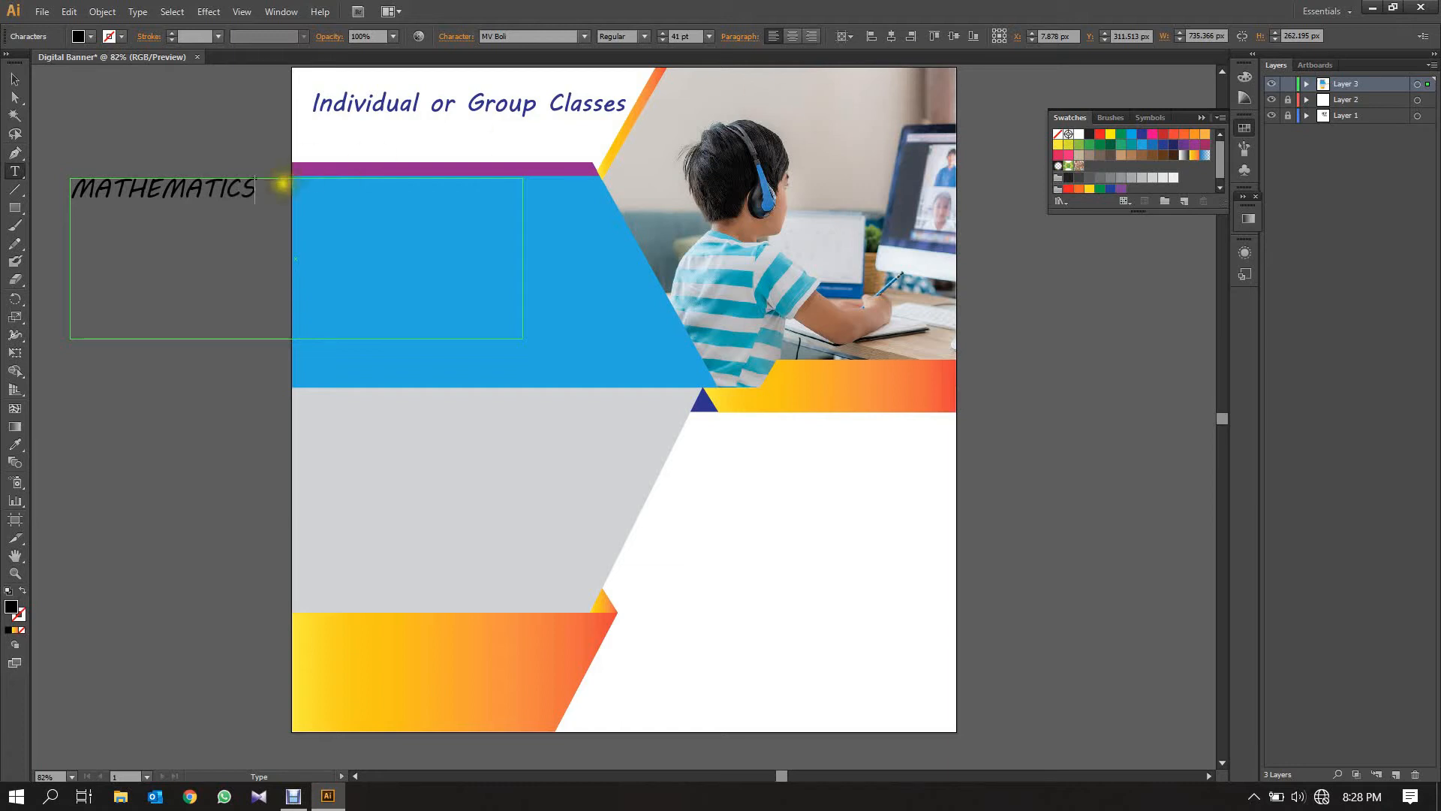
drag(282, 183, 57, 143)
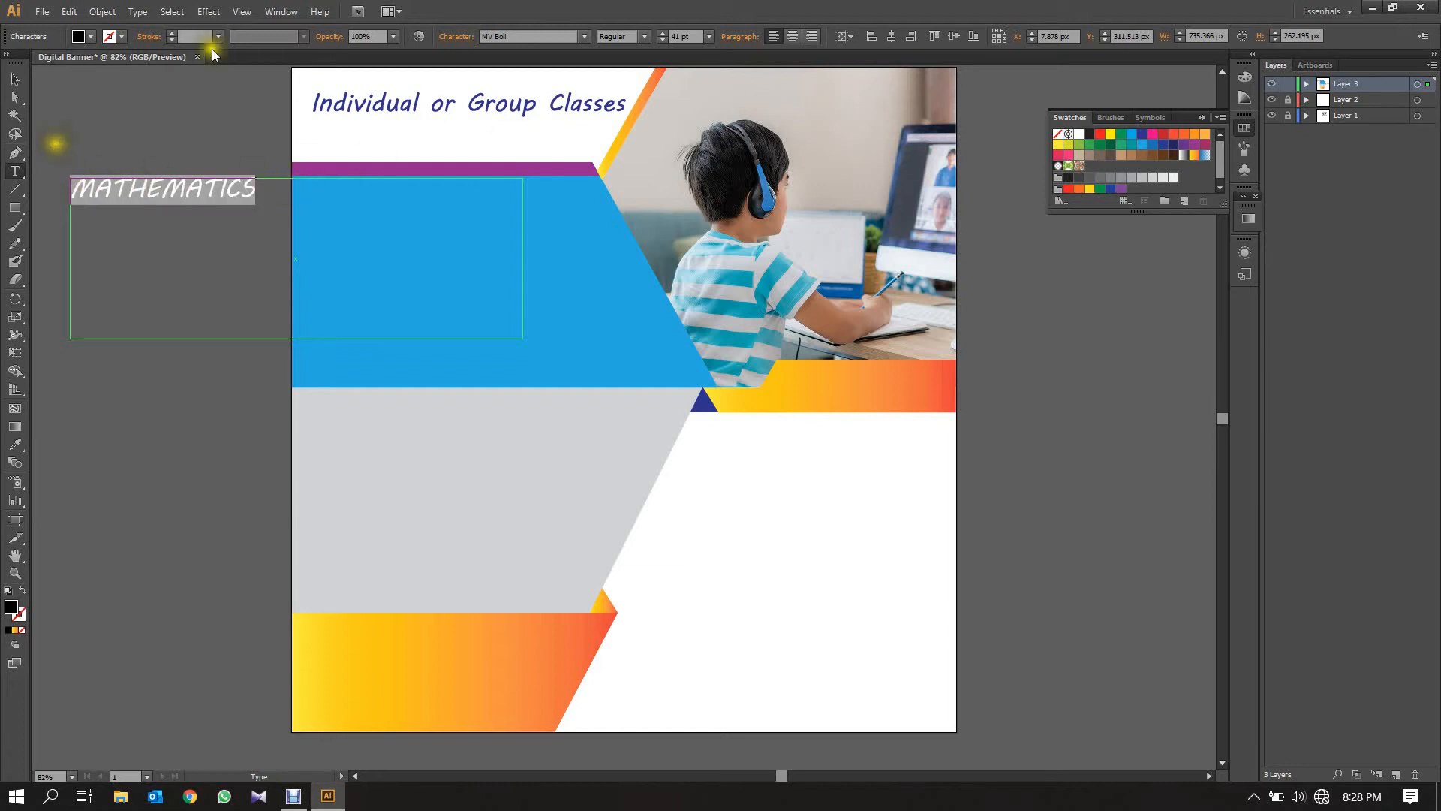
click(505, 36)
text(Myriad)
key(Down)
key(Down)
key(Down)
key(Down)
key(Down)
key(Down)
key(Down)
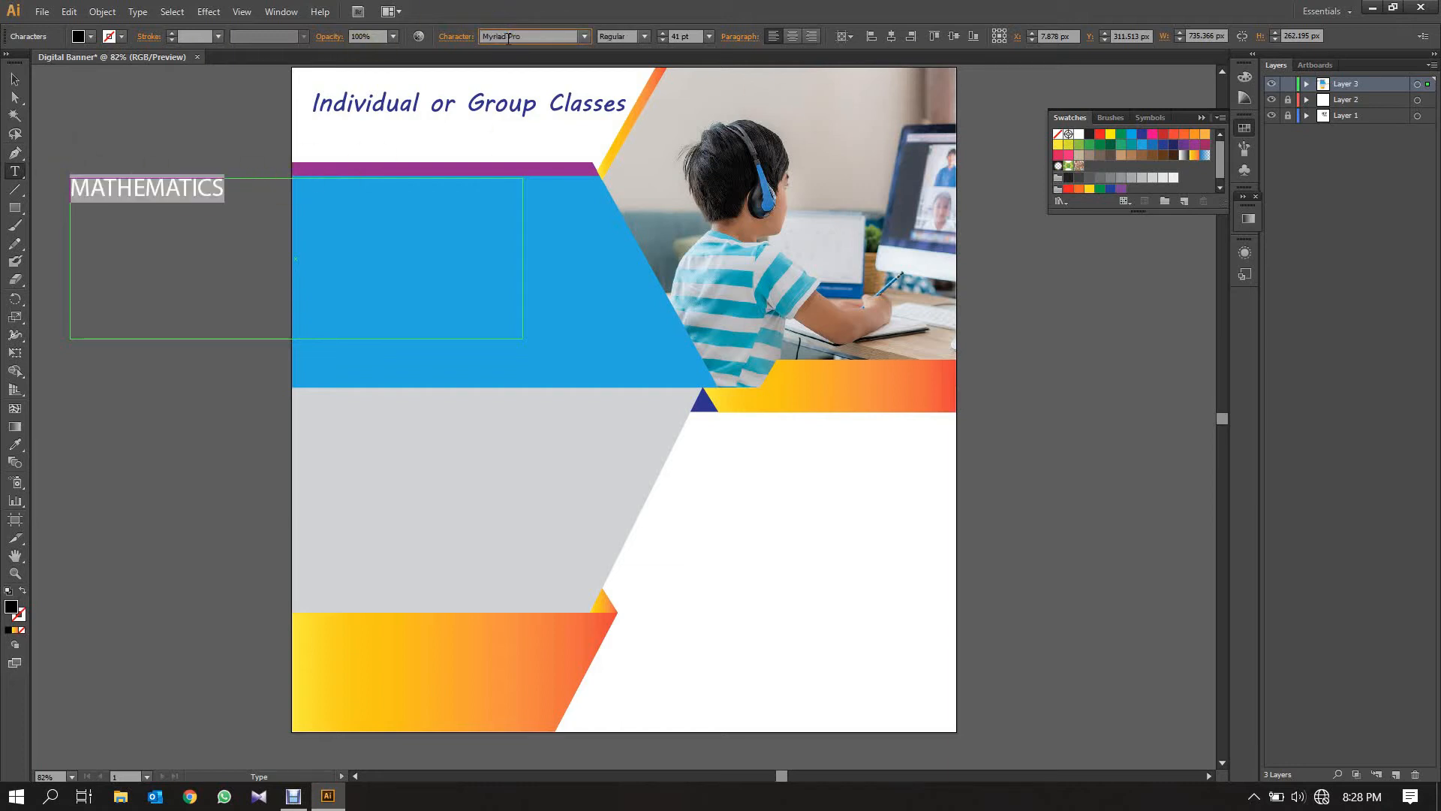
key(Down)
key(Down)
key(Down)
key(Down)
key(Down)
key(Down)
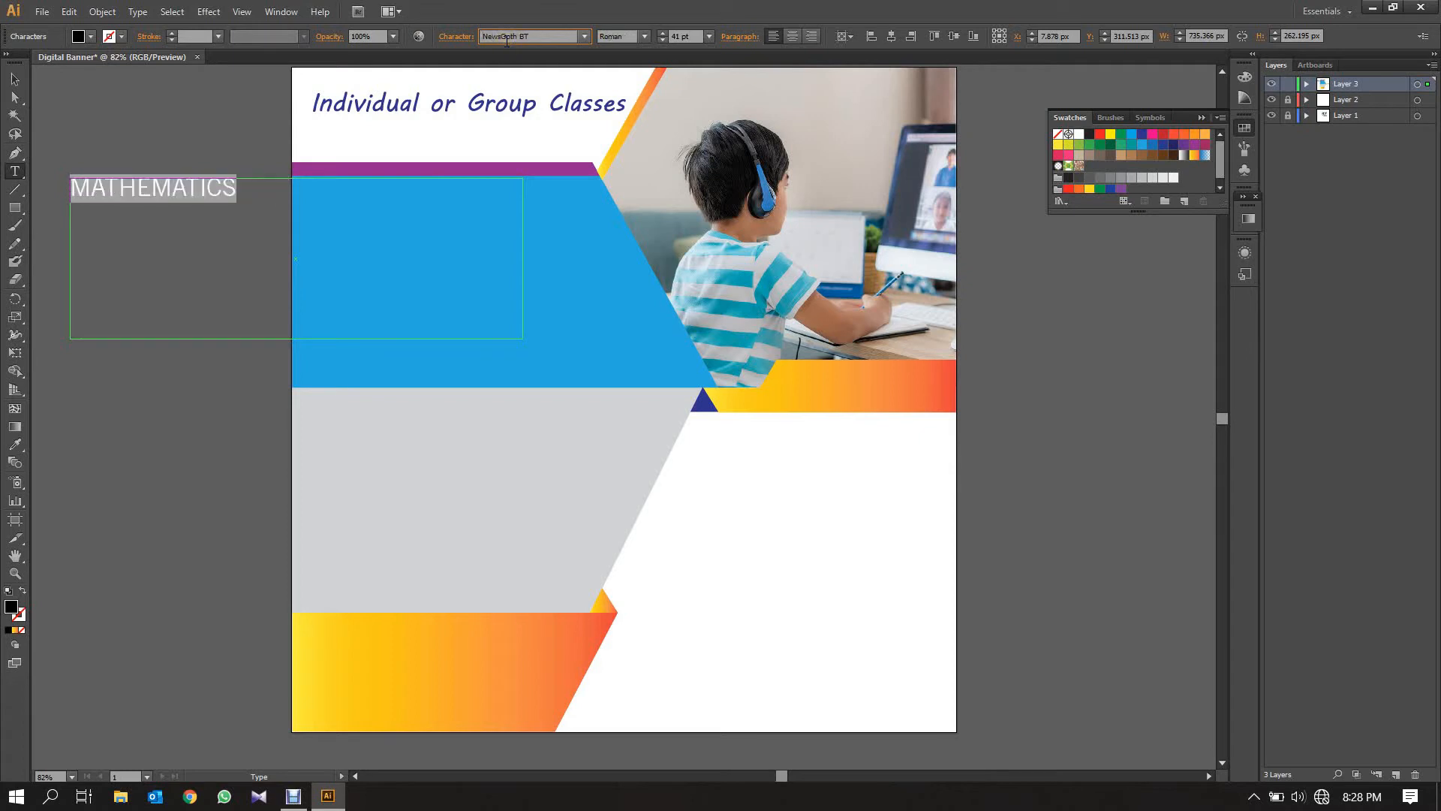
key(Down)
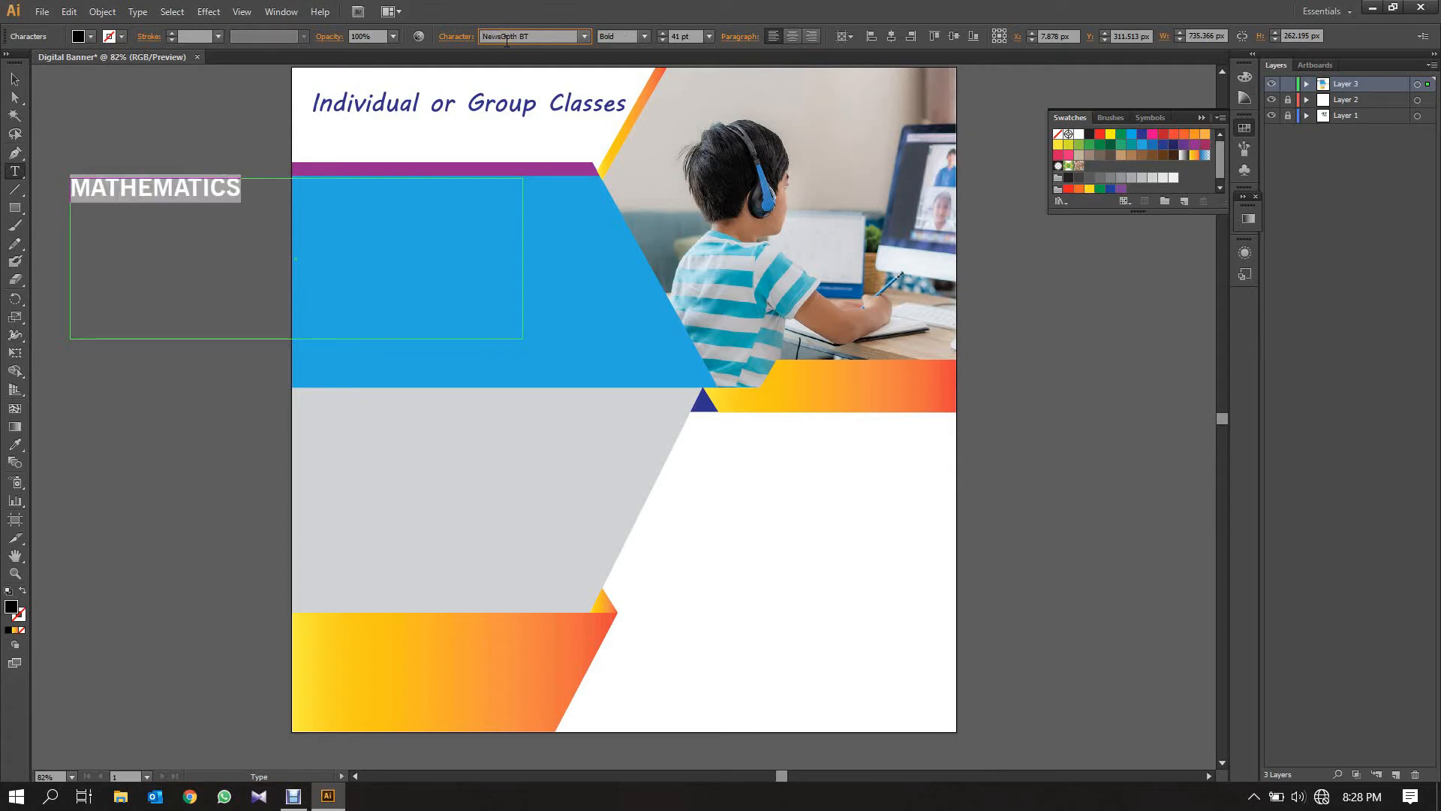
key(Up)
key(Down)
click(15, 79)
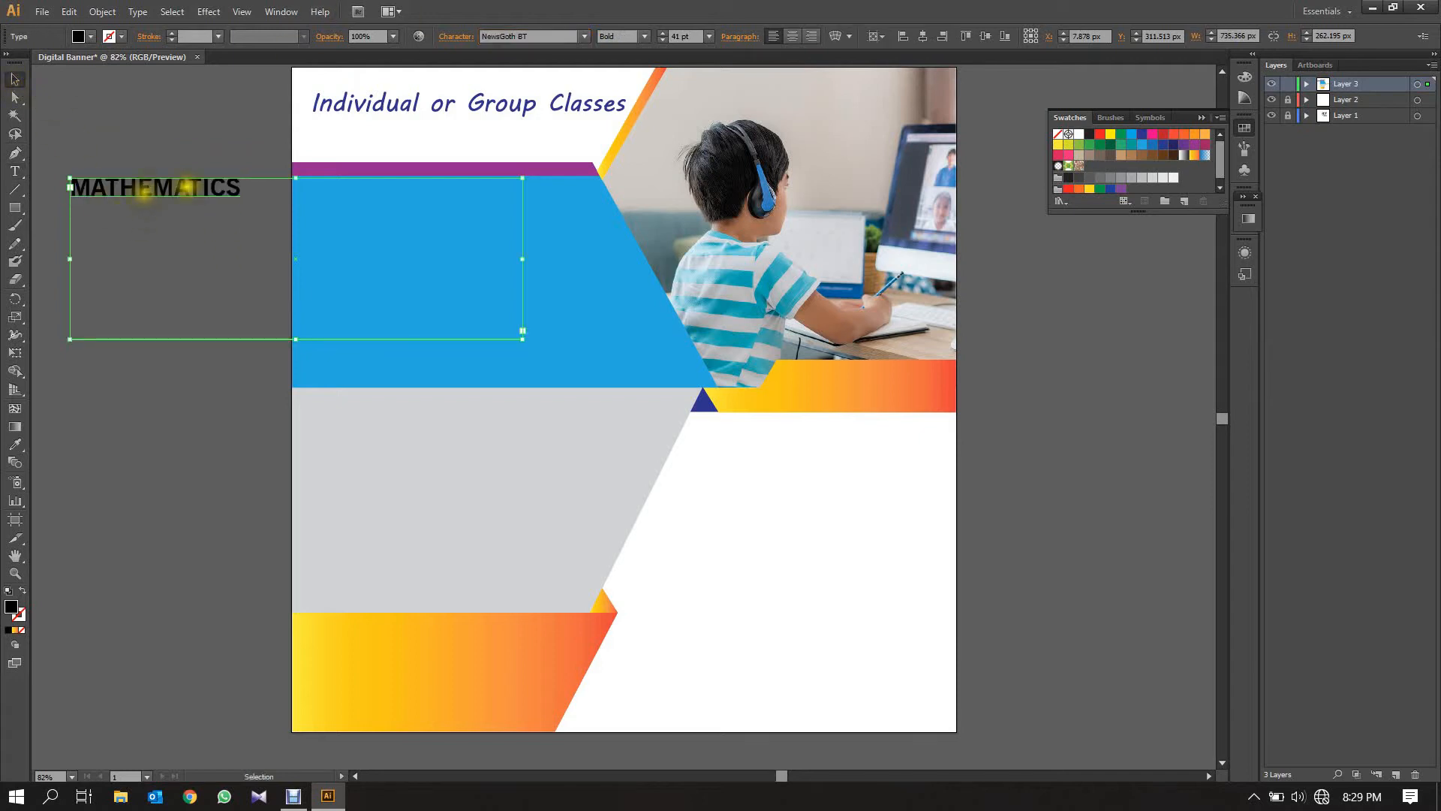
Set the "MATHEMATICS" text to 65 pt and place it on the upper part of the blue shape
double_click(187, 186)
drag(240, 187, 70, 186)
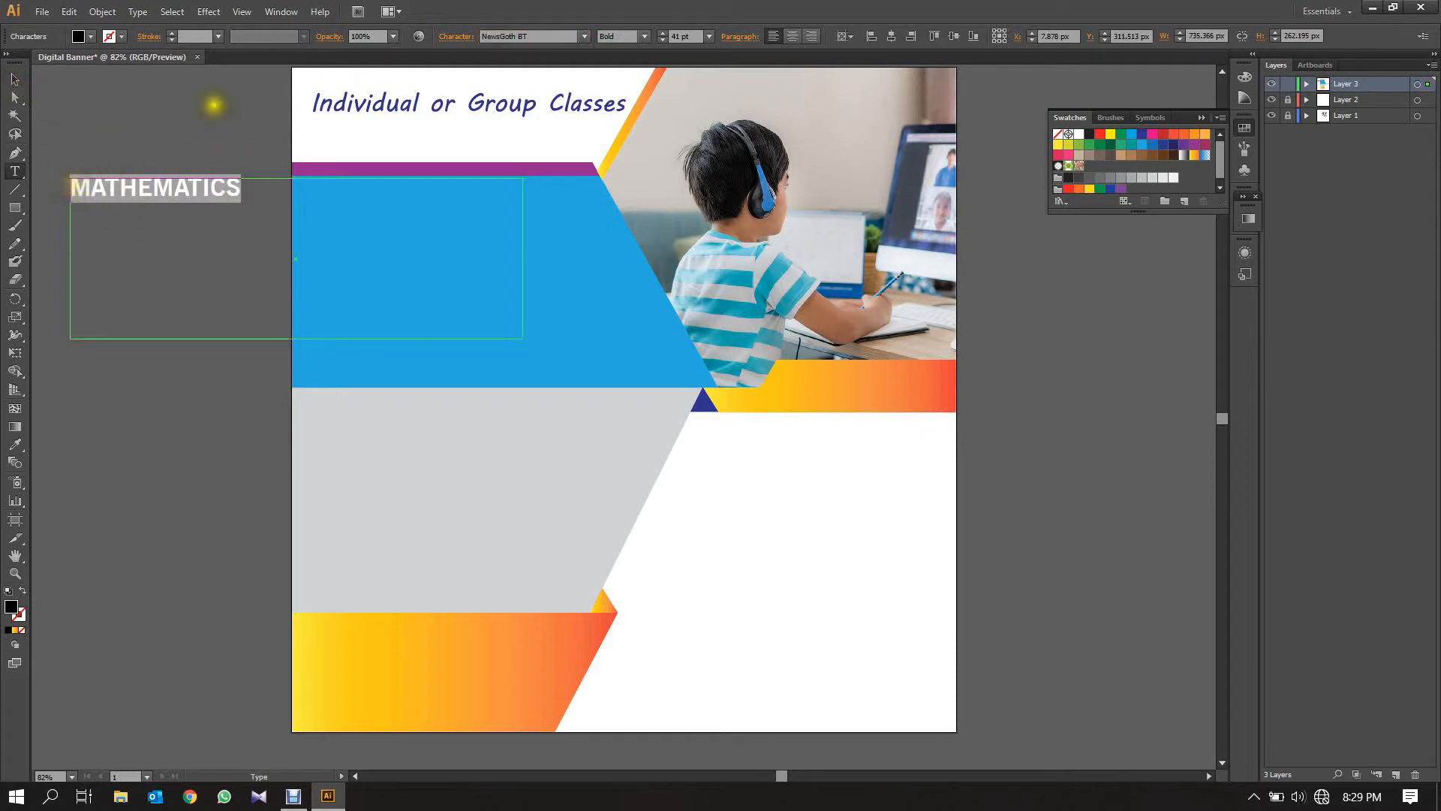
click(661, 33)
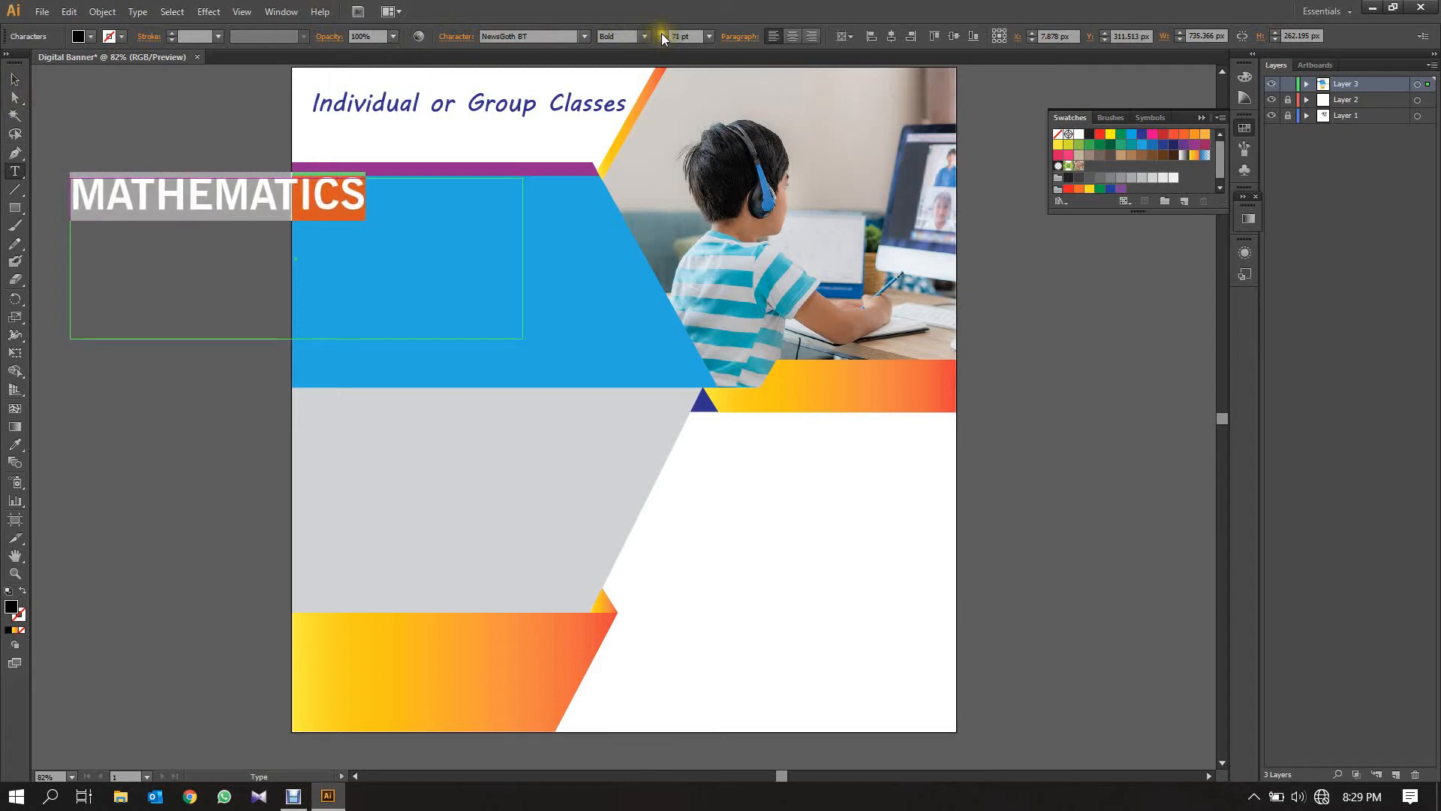
click(660, 33)
click(15, 79)
click(231, 199)
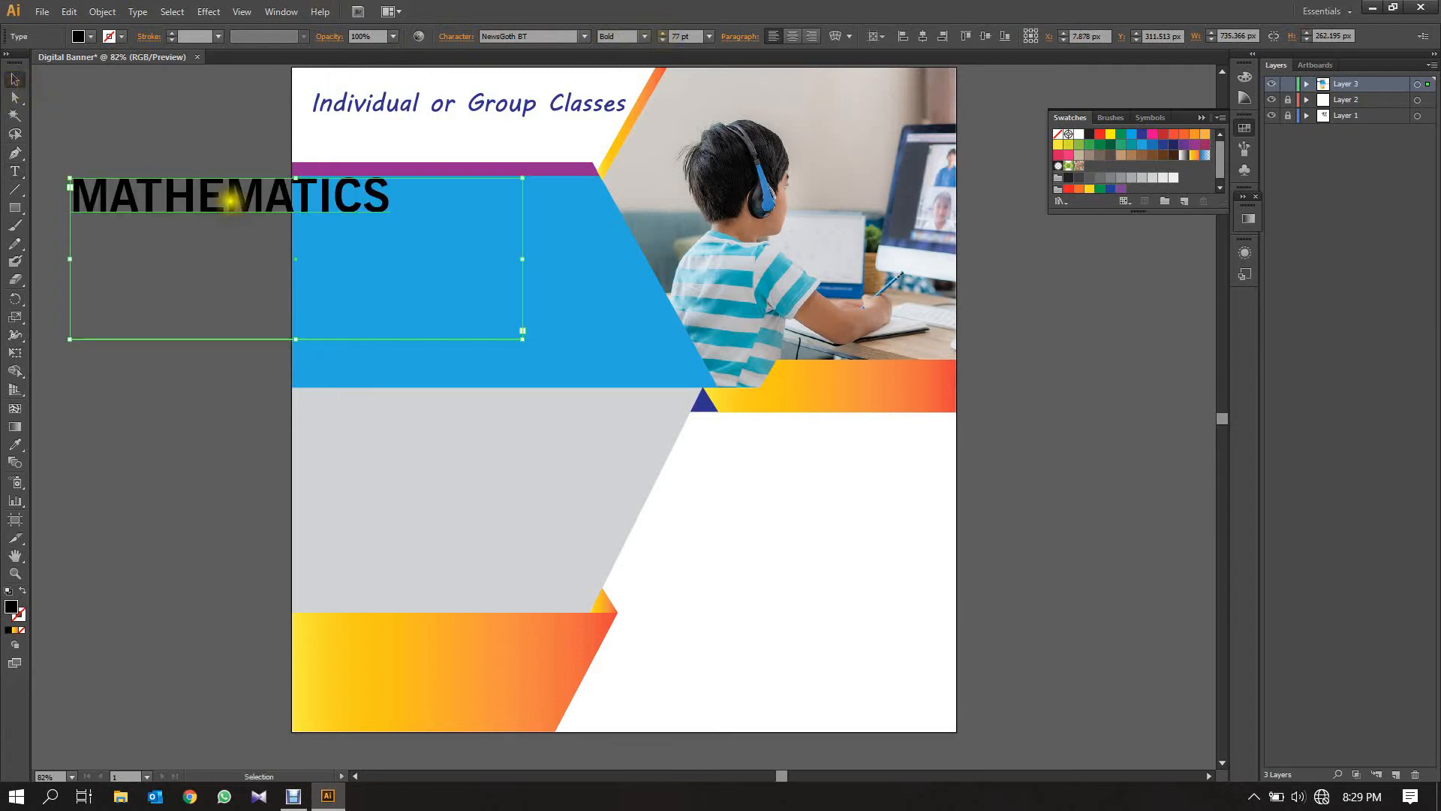
drag(231, 199, 446, 213)
click(662, 40)
click(662, 40)
click(662, 41)
click(161, 129)
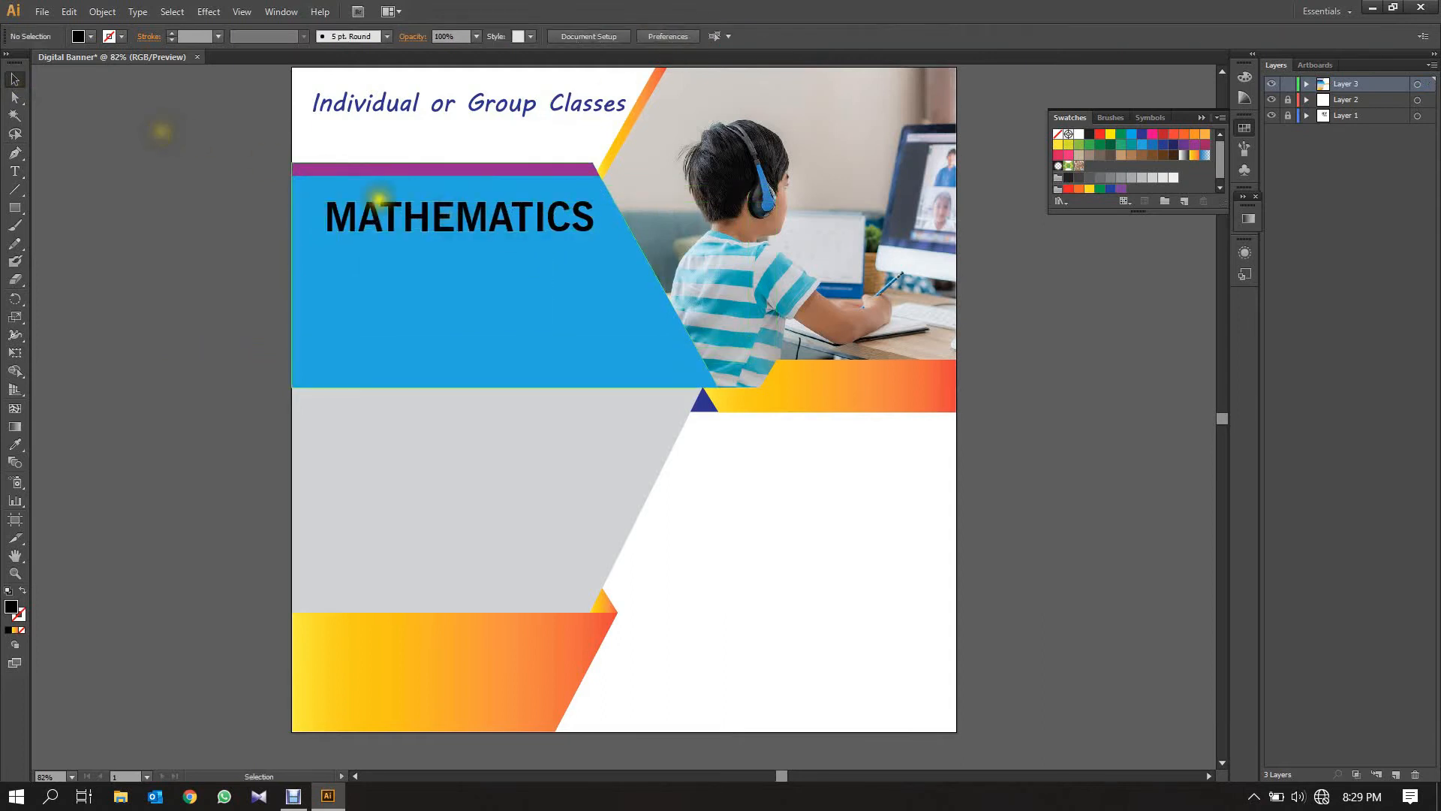
Convert the "MATHEMATICS" text on the blue shape to outlines
right_click(448, 224)
click(482, 334)
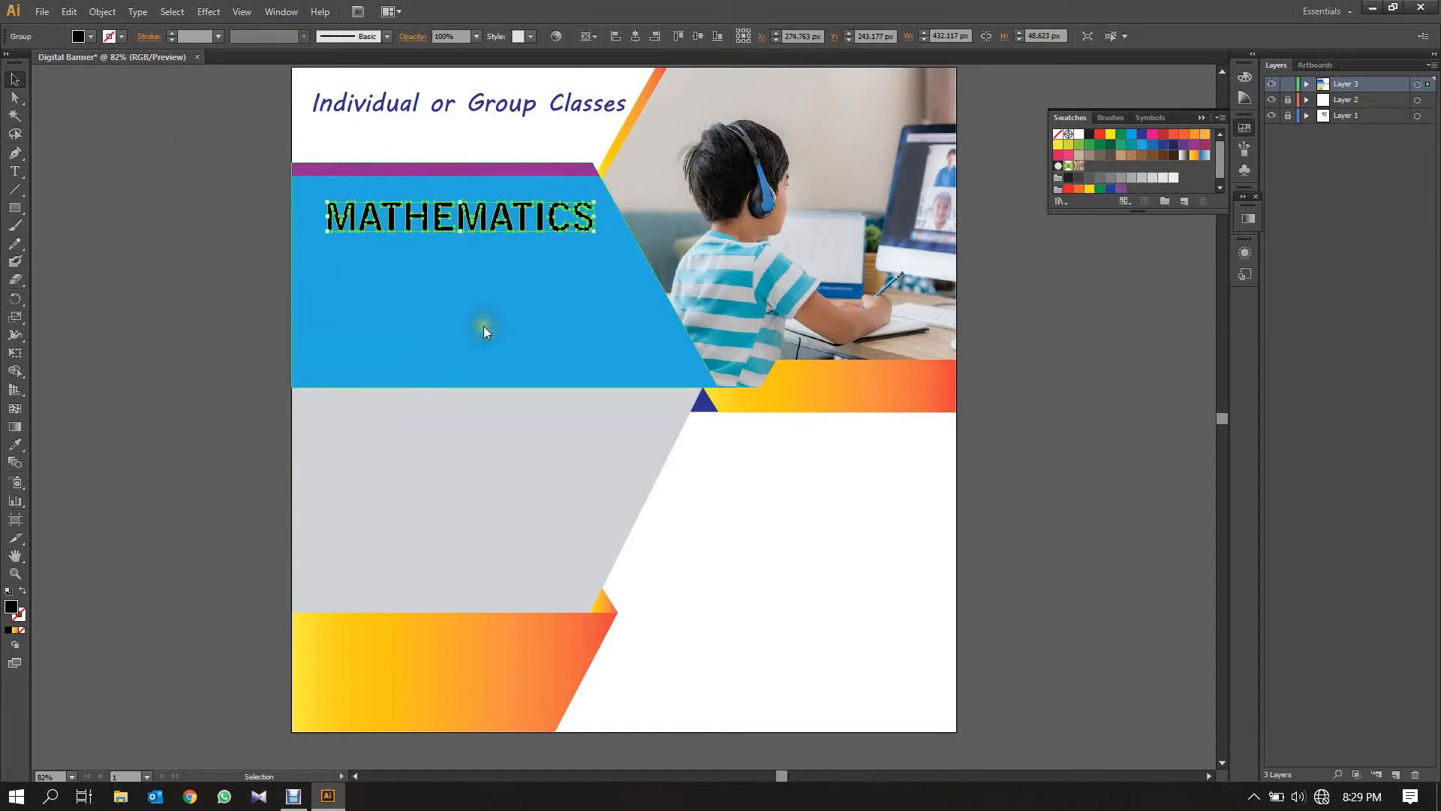
click(433, 287)
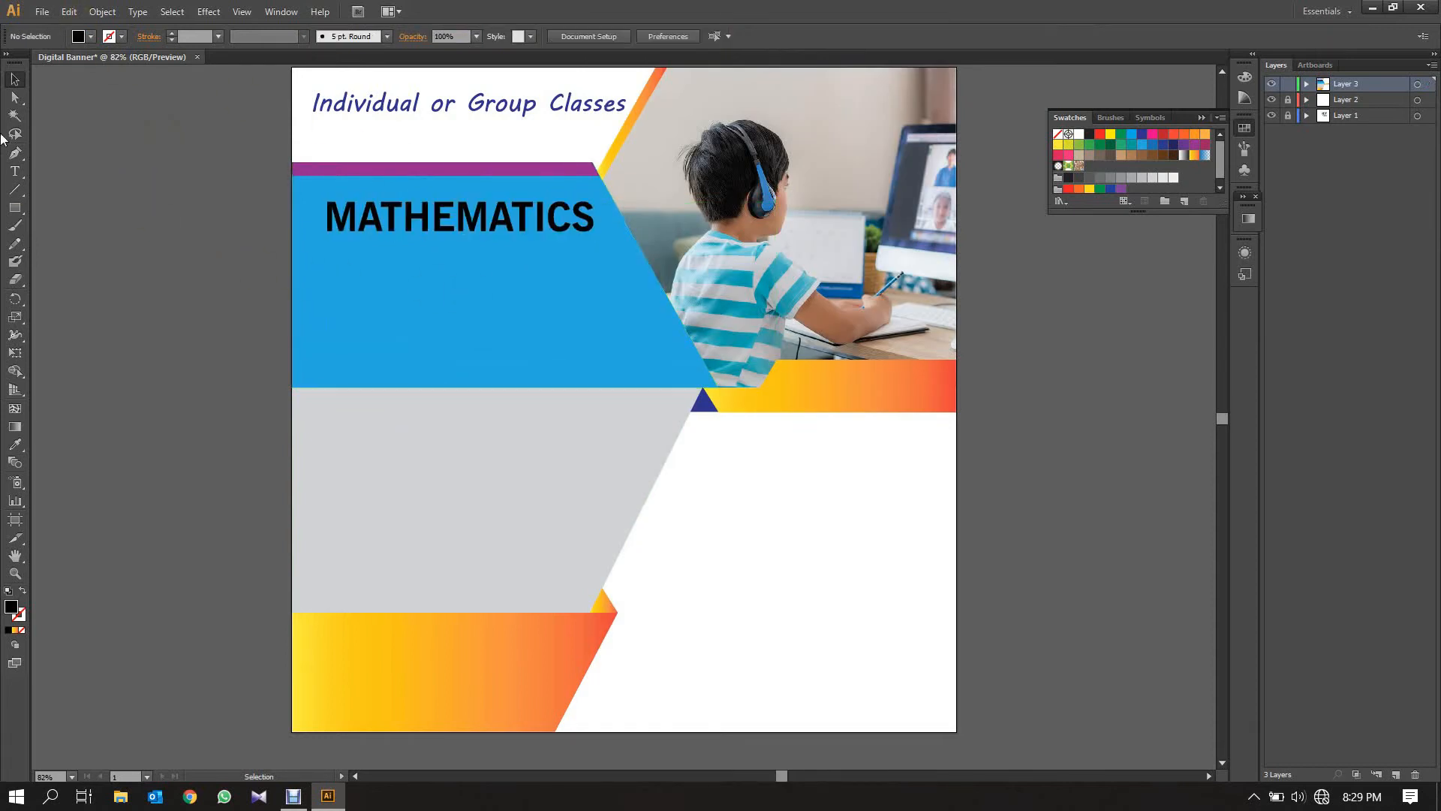
click(22, 172)
drag(75, 196, 291, 255)
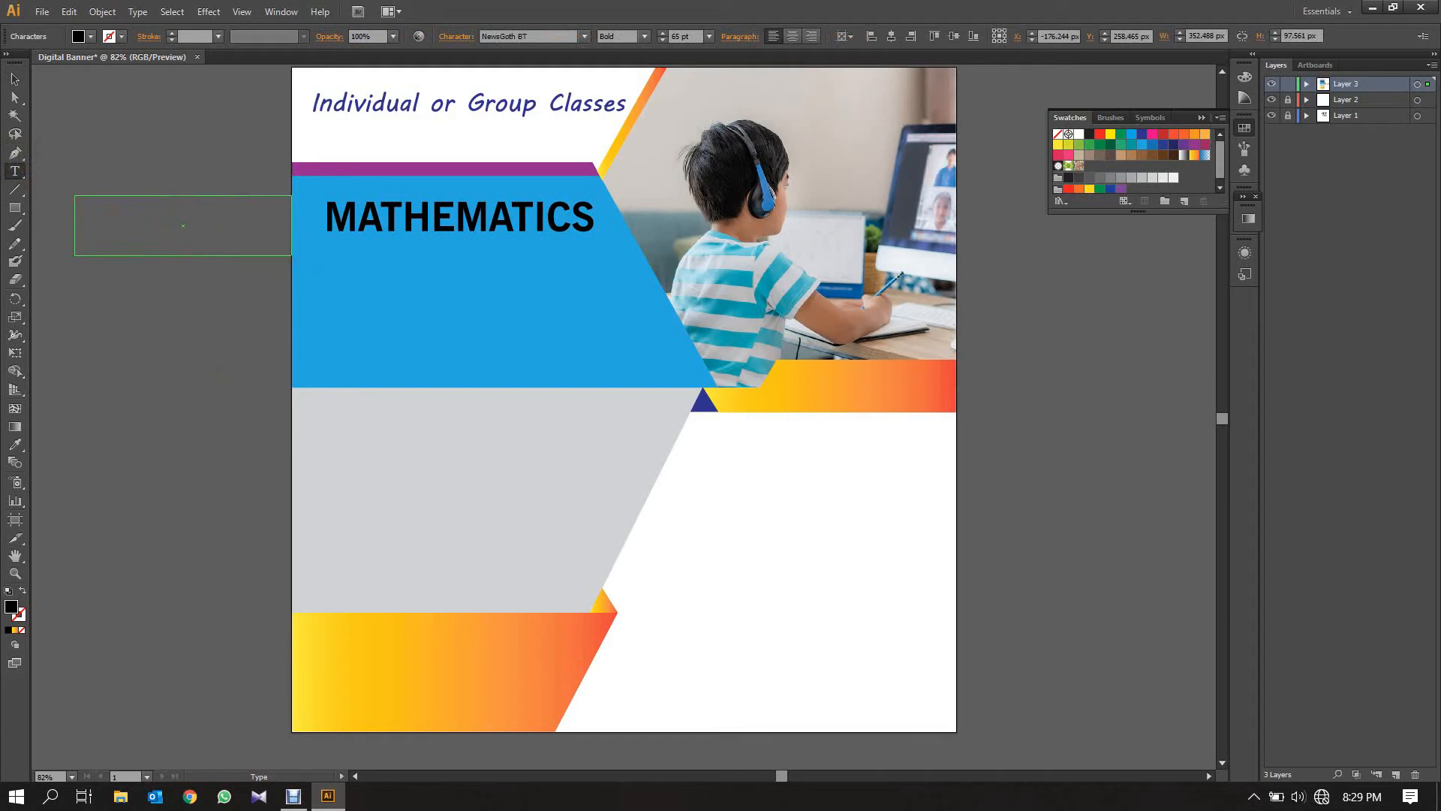
key(Escape)
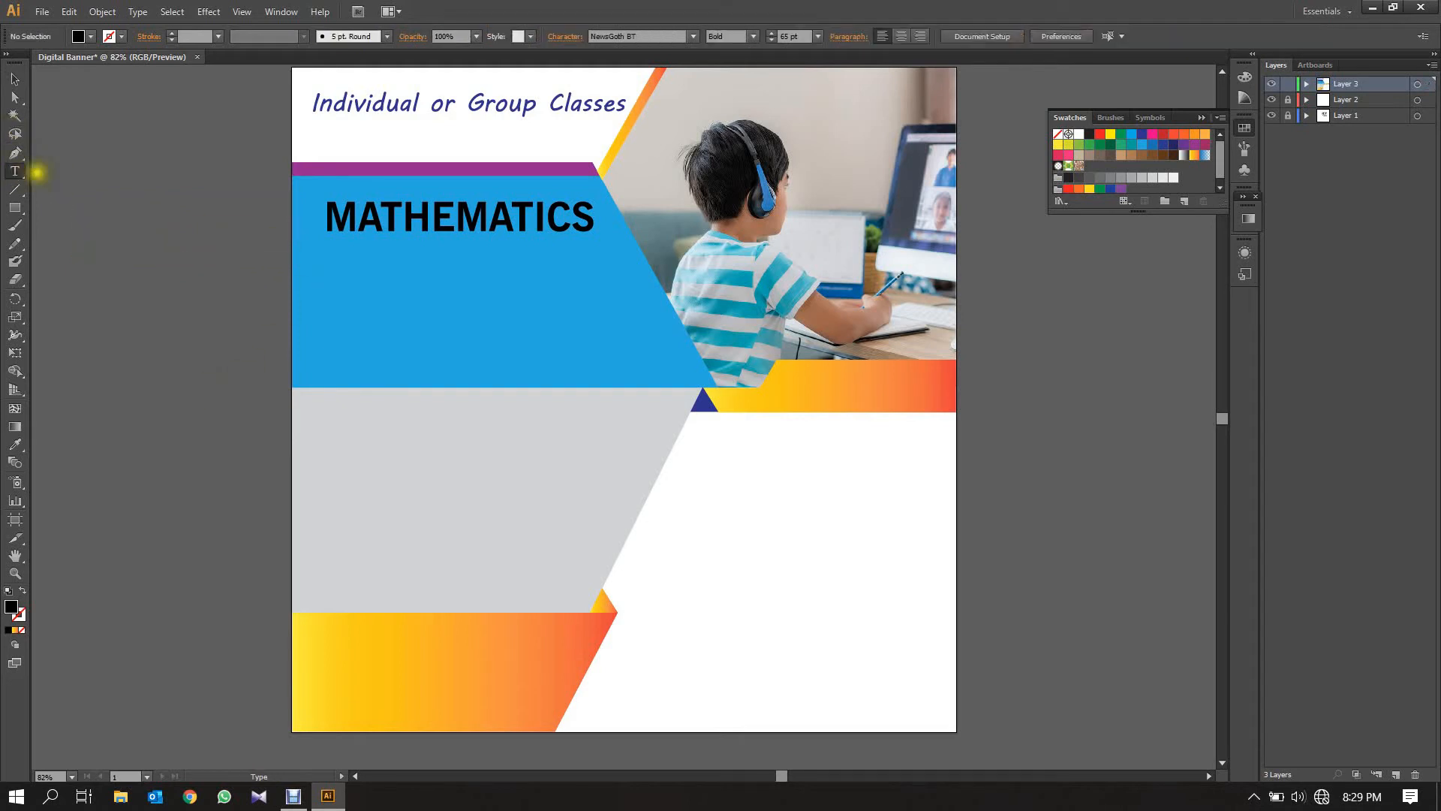
Add a text frame about 590 × 278 px across the artboard's left edge reading "English Medium"
drag(55, 183, 418, 354)
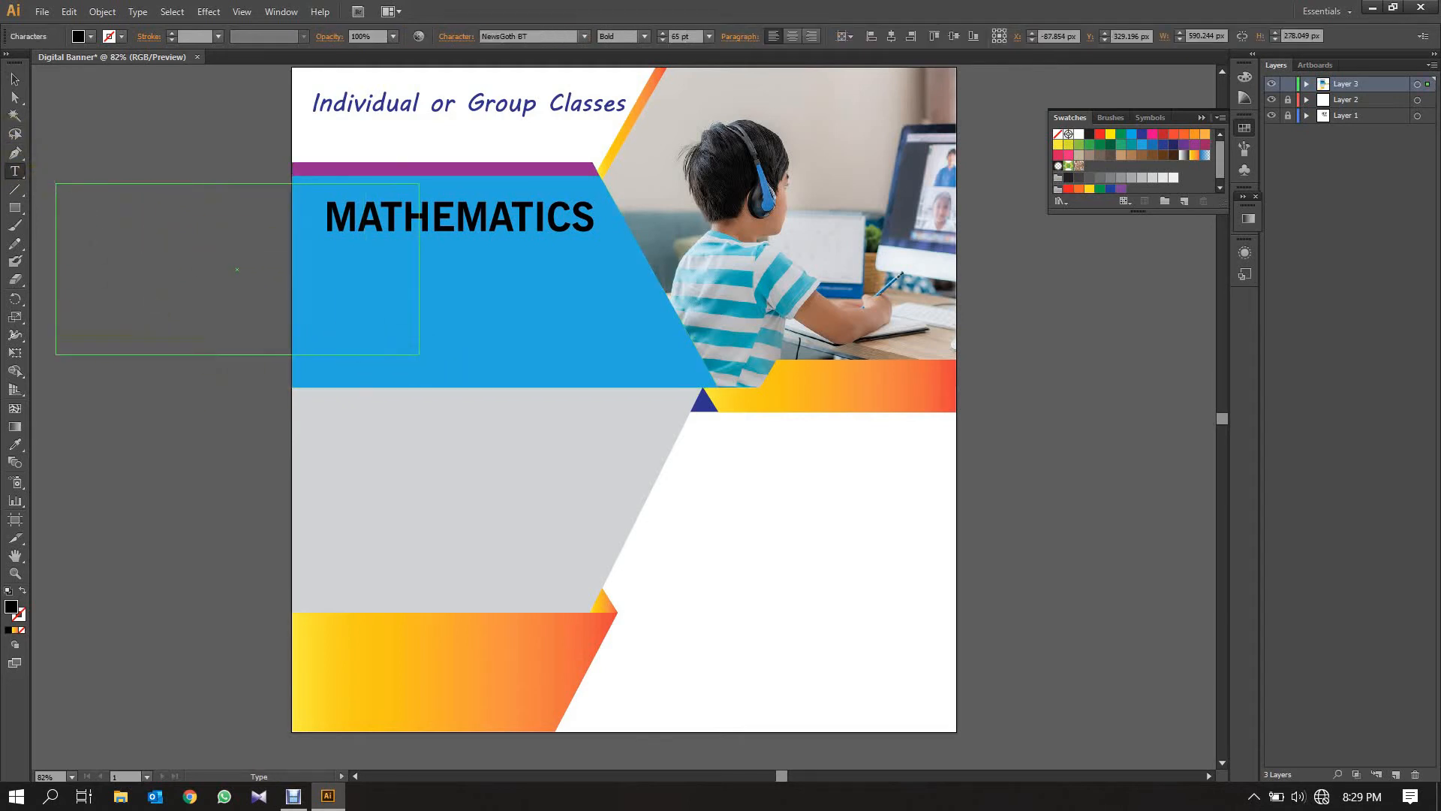
text(English)
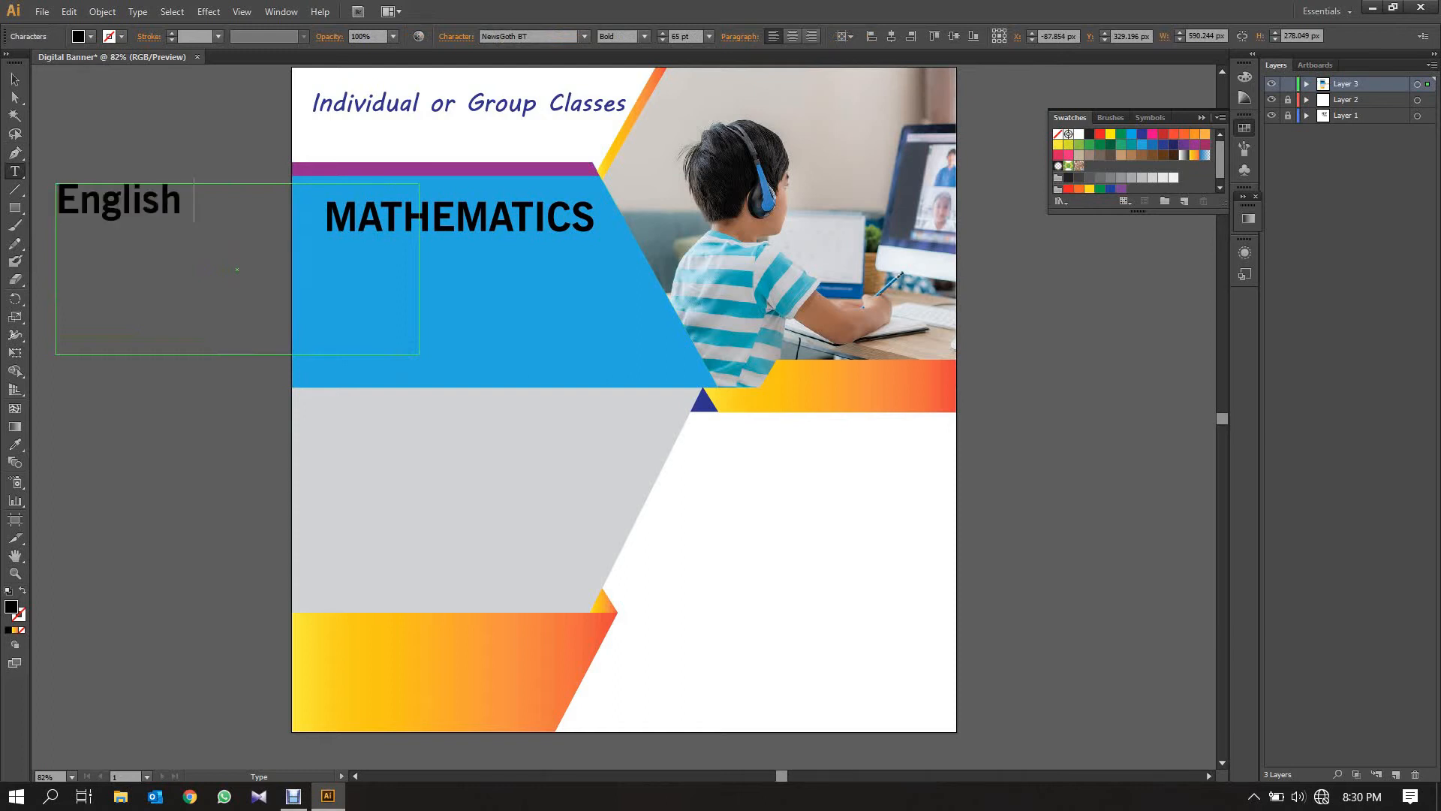
text(Med)
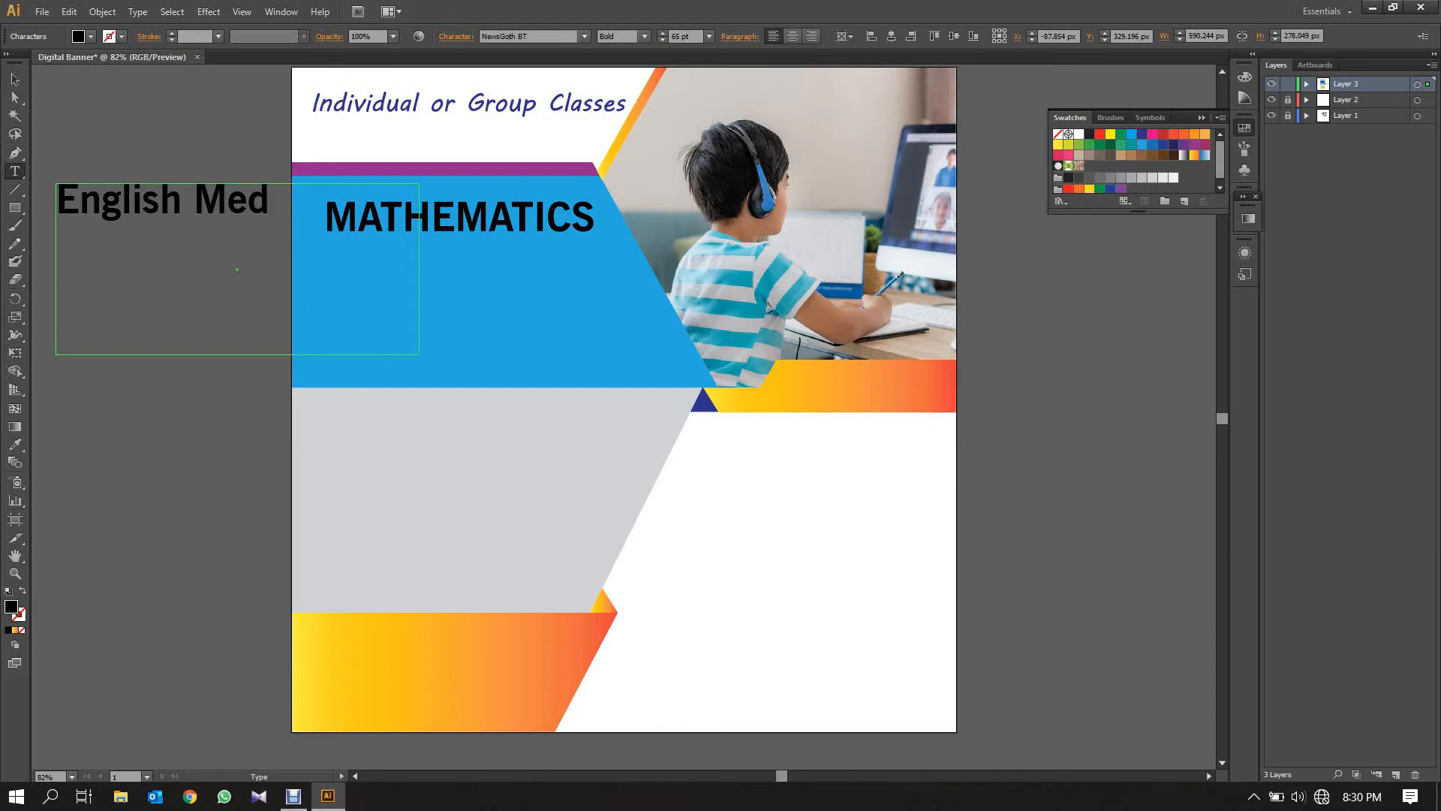
text(ium)
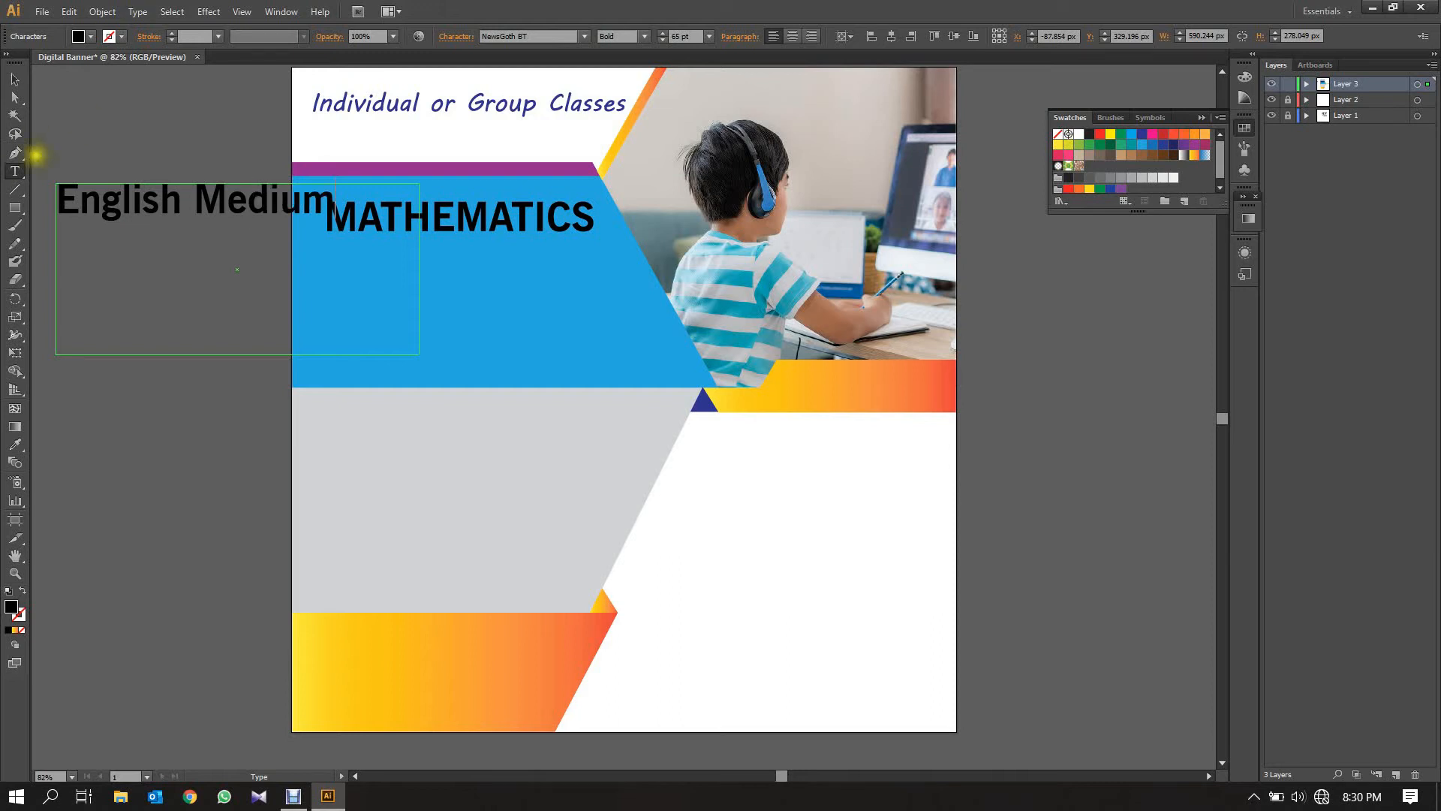
click(13, 75)
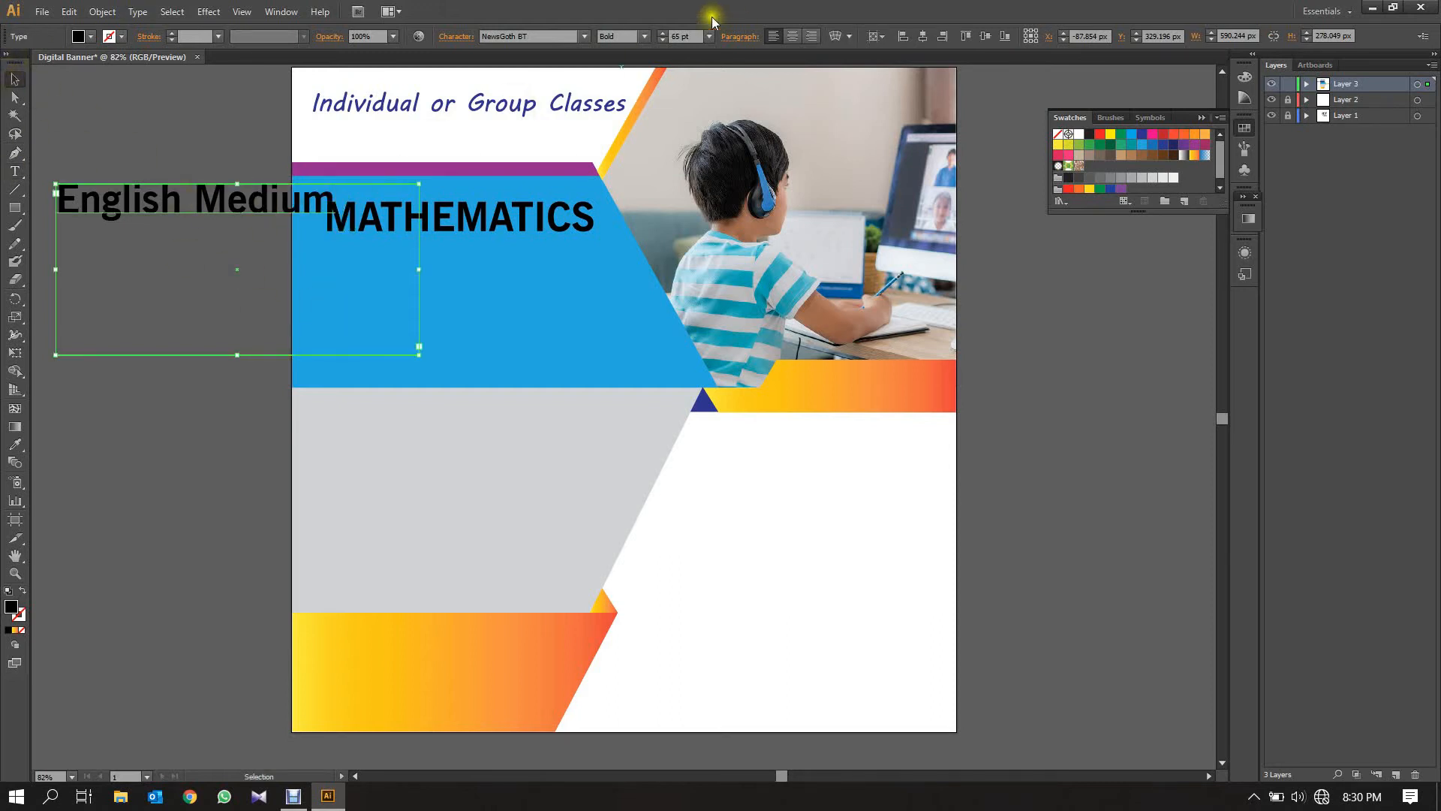
Reduce the "English Medium" text to 50 pt and shrink its frame around the words to about 361 × 48 px
click(660, 39)
click(659, 39)
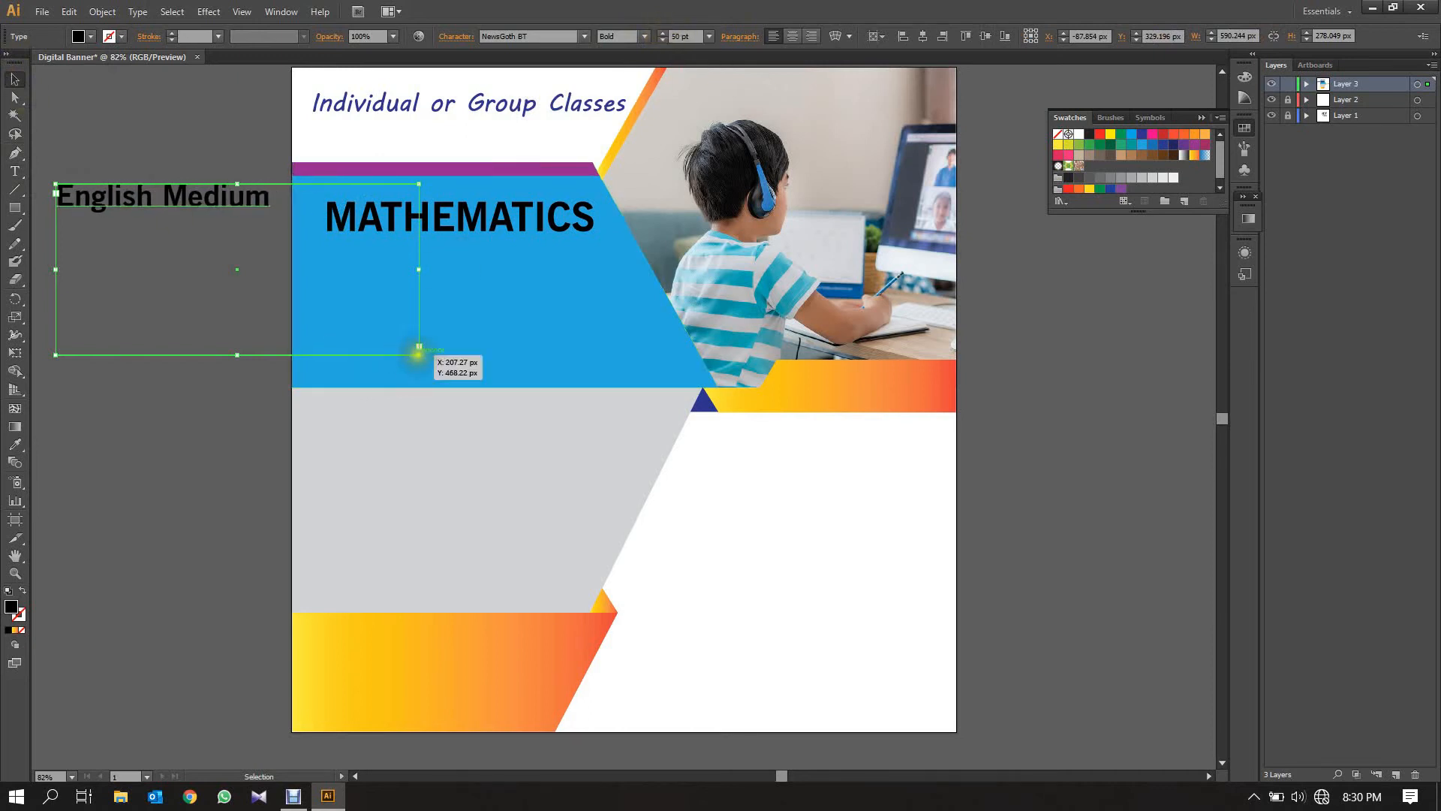
drag(419, 354, 278, 213)
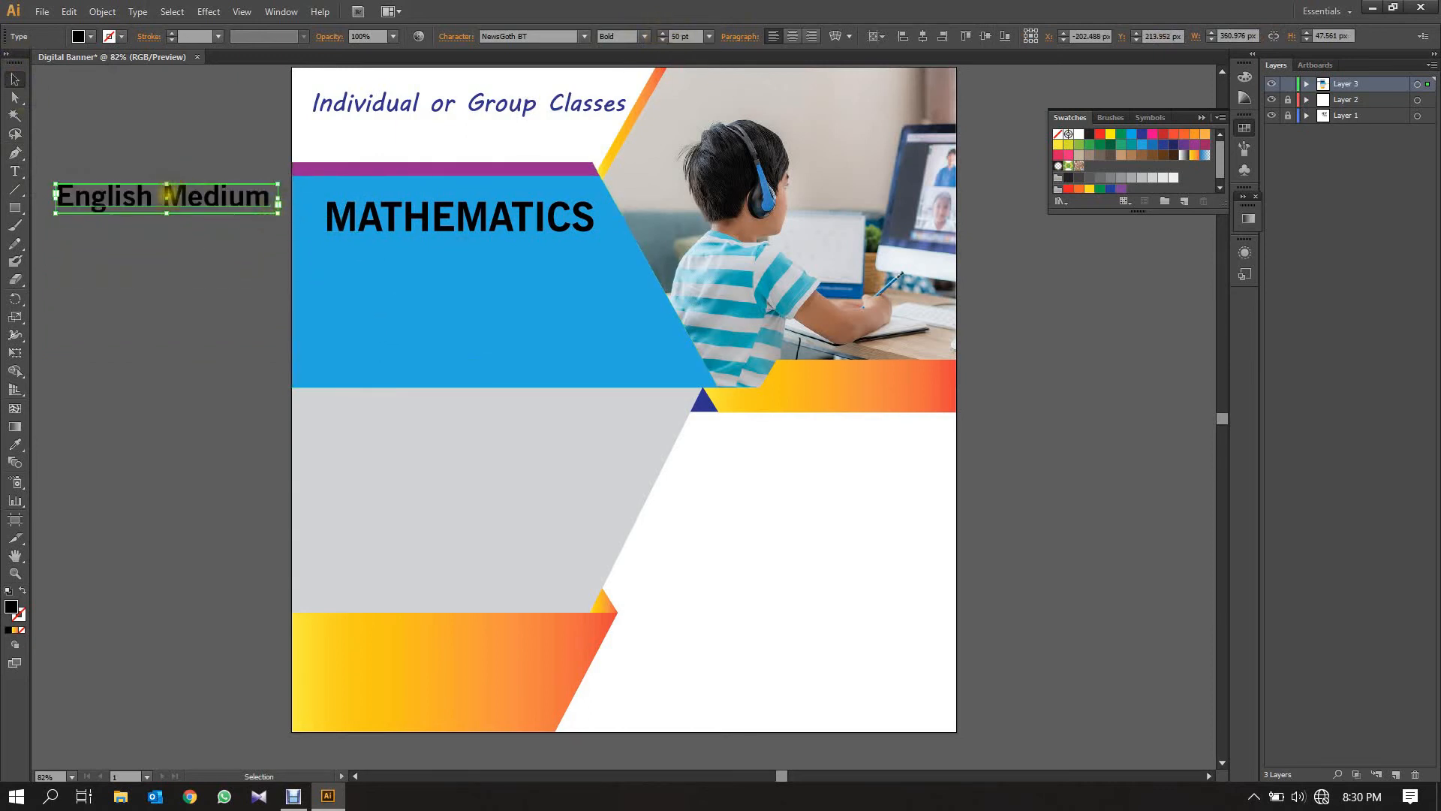
Place the "English Medium" text directly below "MATHEMATICS" on the blue shape
drag(167, 196, 462, 257)
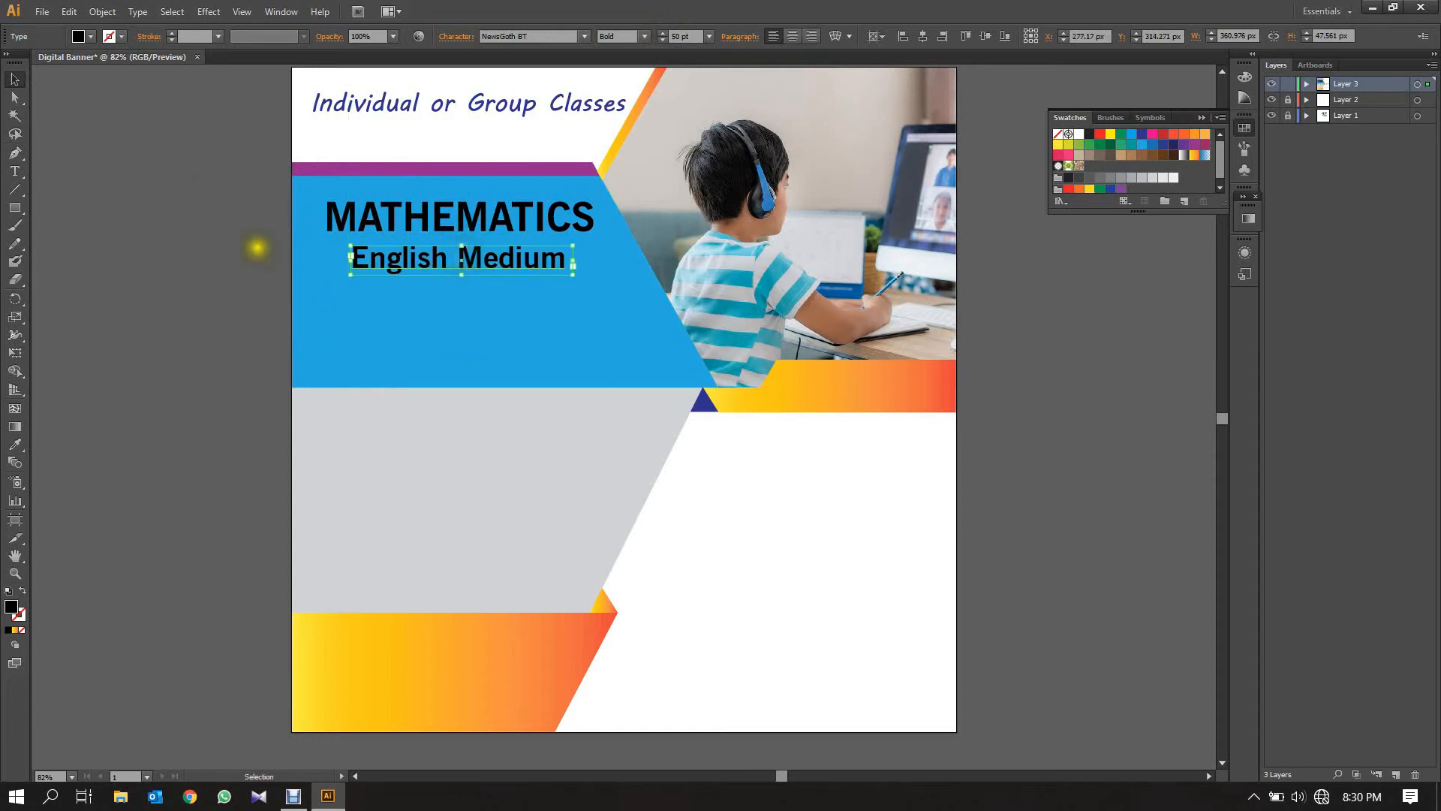
click(229, 248)
Draw a text frame about 523 × 160 px across the artboard's left edge
click(15, 171)
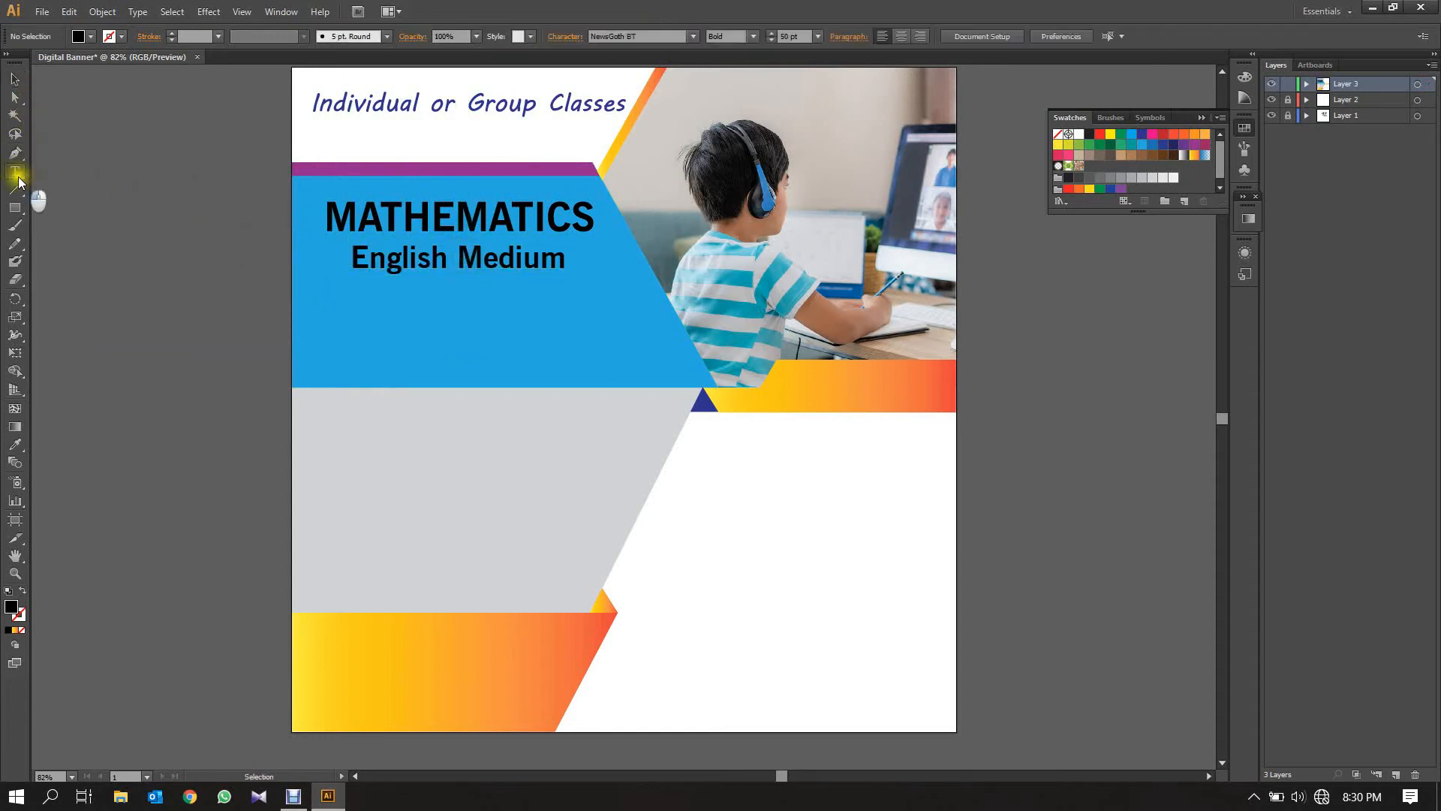
drag(80, 168, 402, 264)
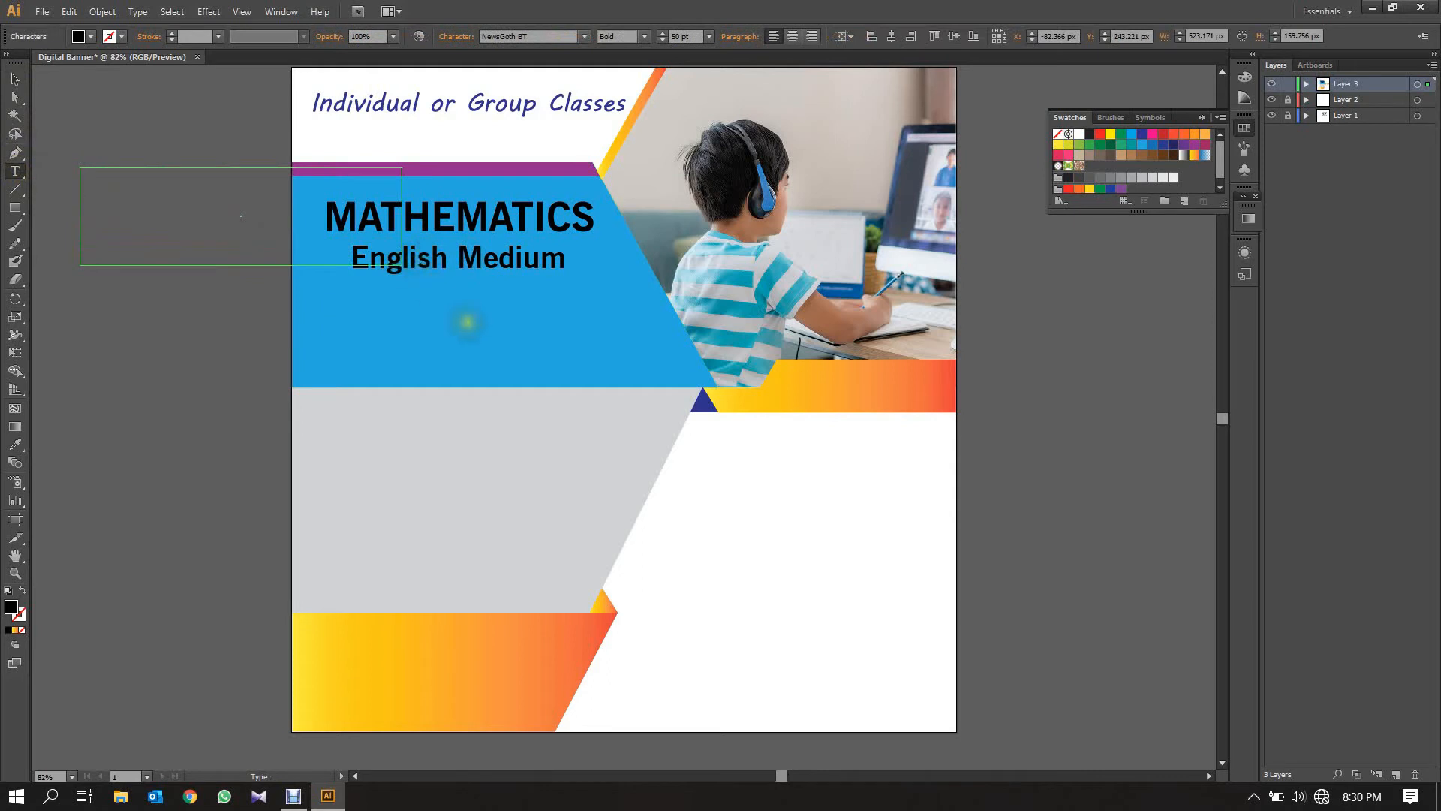
text((Local S)
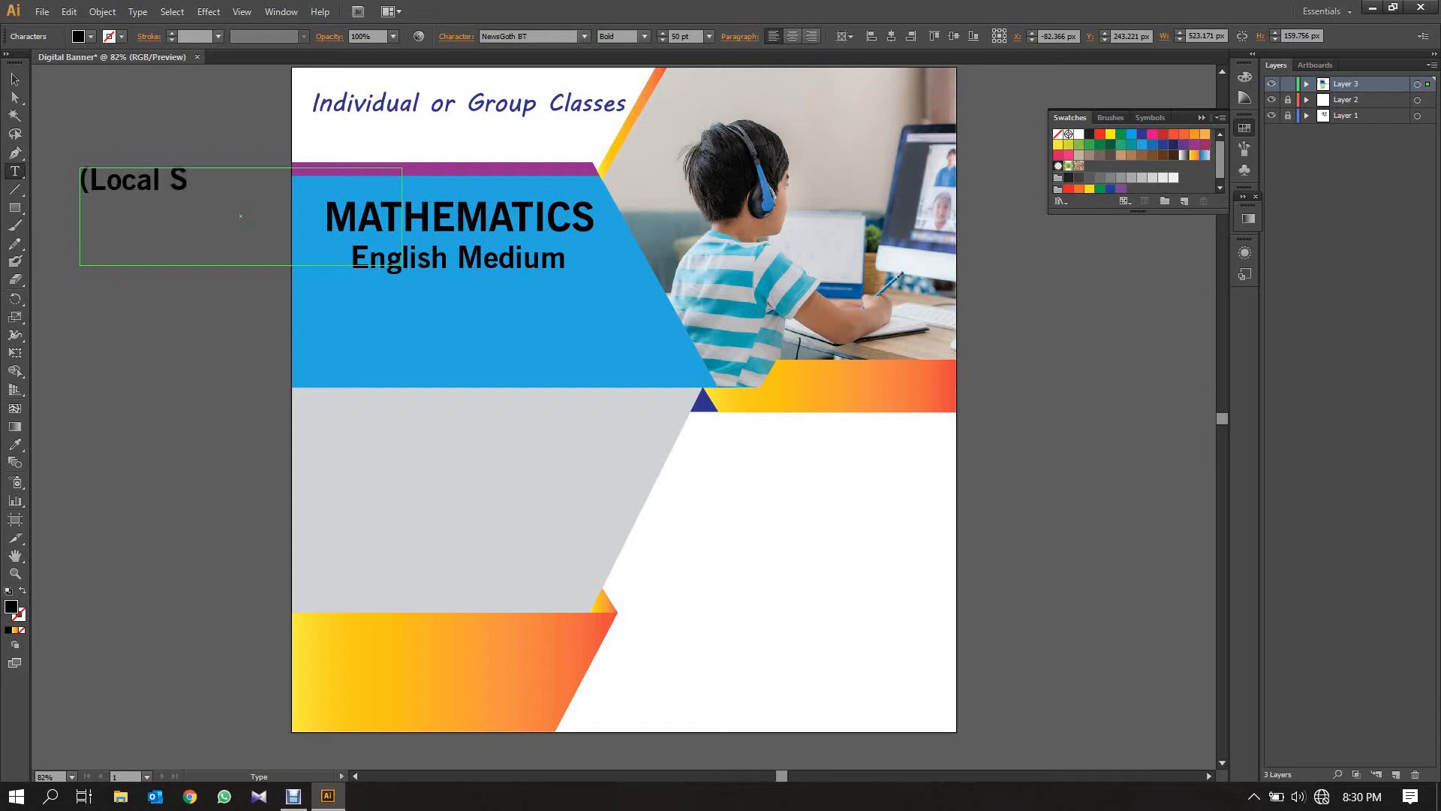
key(BackSpace)
key(BackSpace)
key(BackSpace)
key(BackSpace)
key(BackSpace)
key(BackSpace)
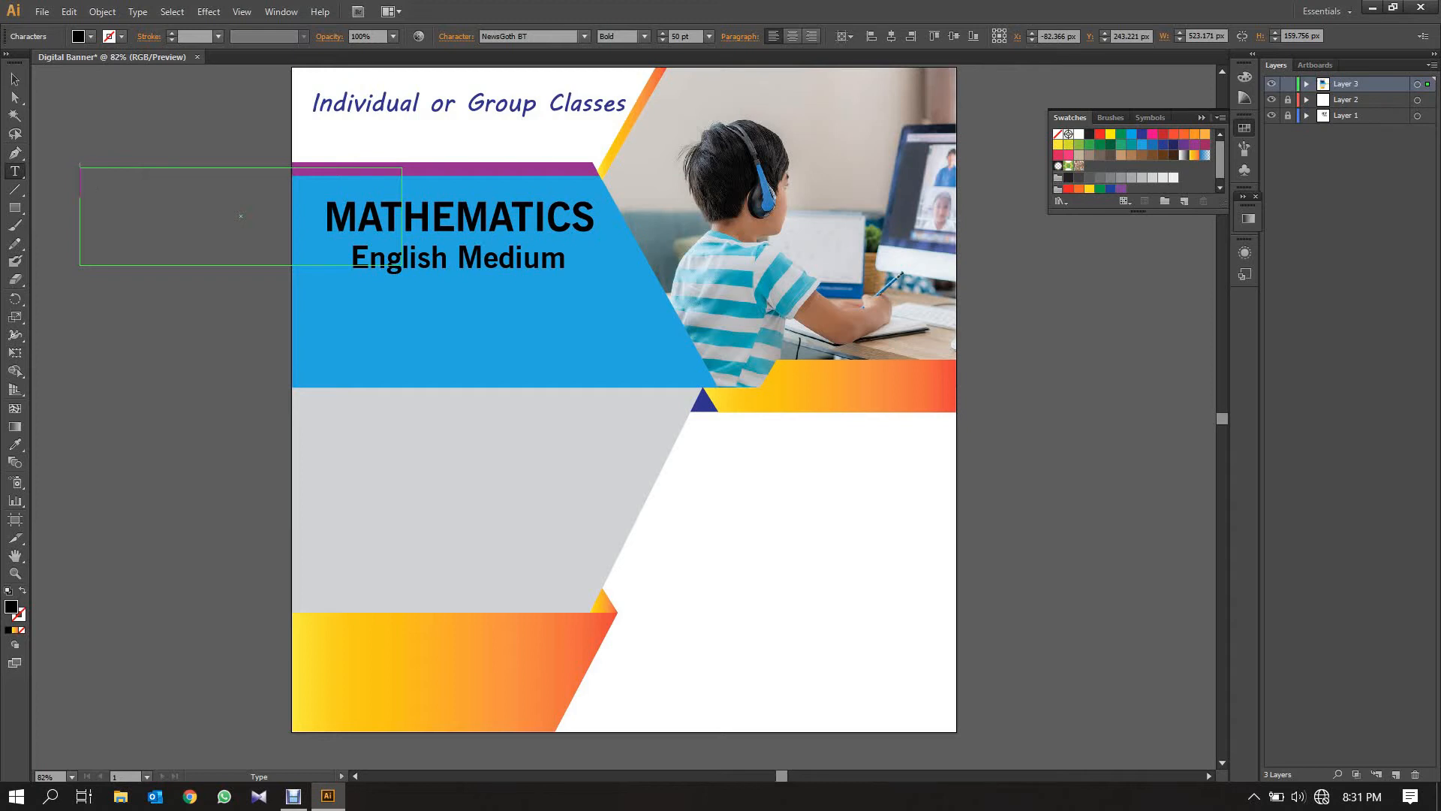
Enter "Name" in the text frame and place it on the upper part of the gradient shape below the grey one
text(me)
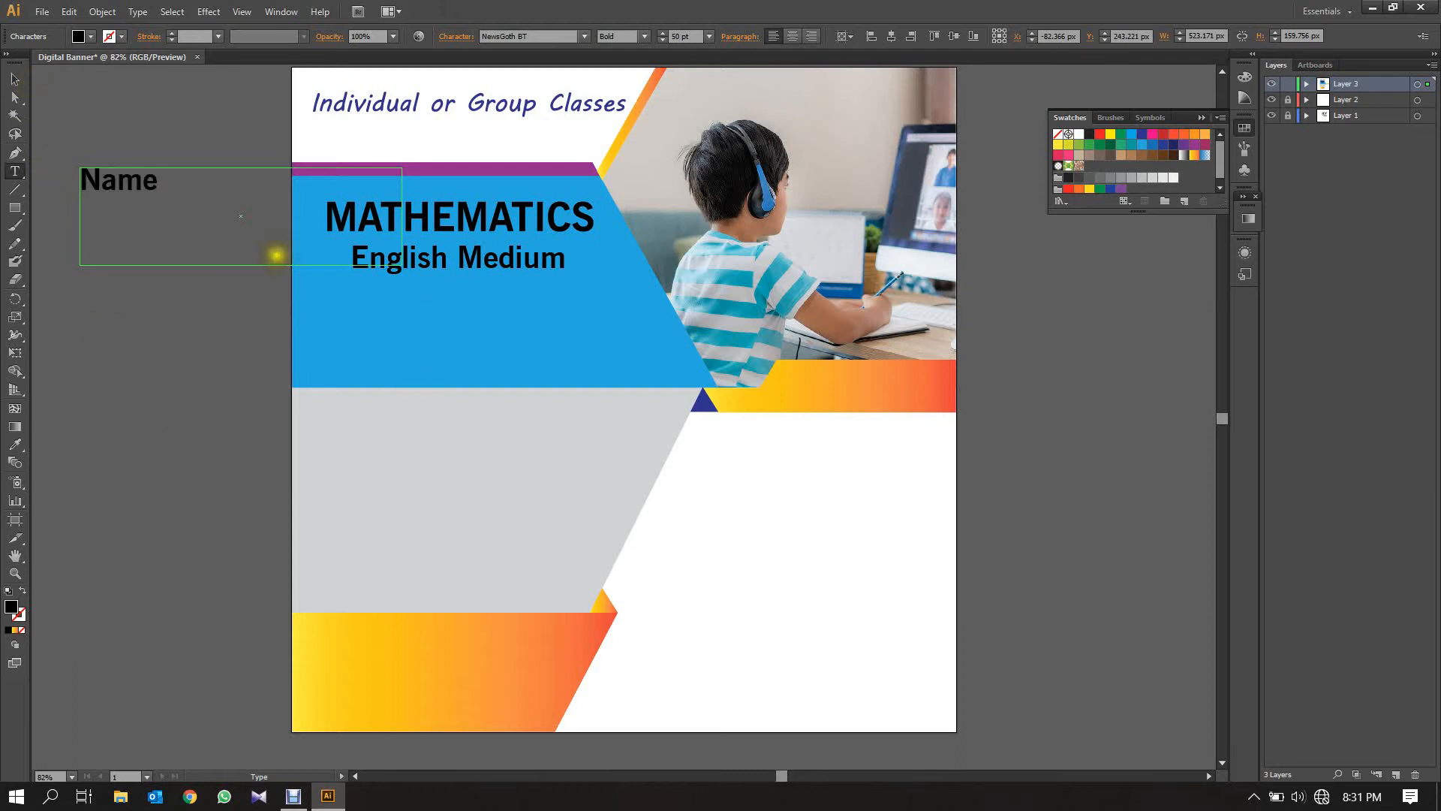
click(15, 78)
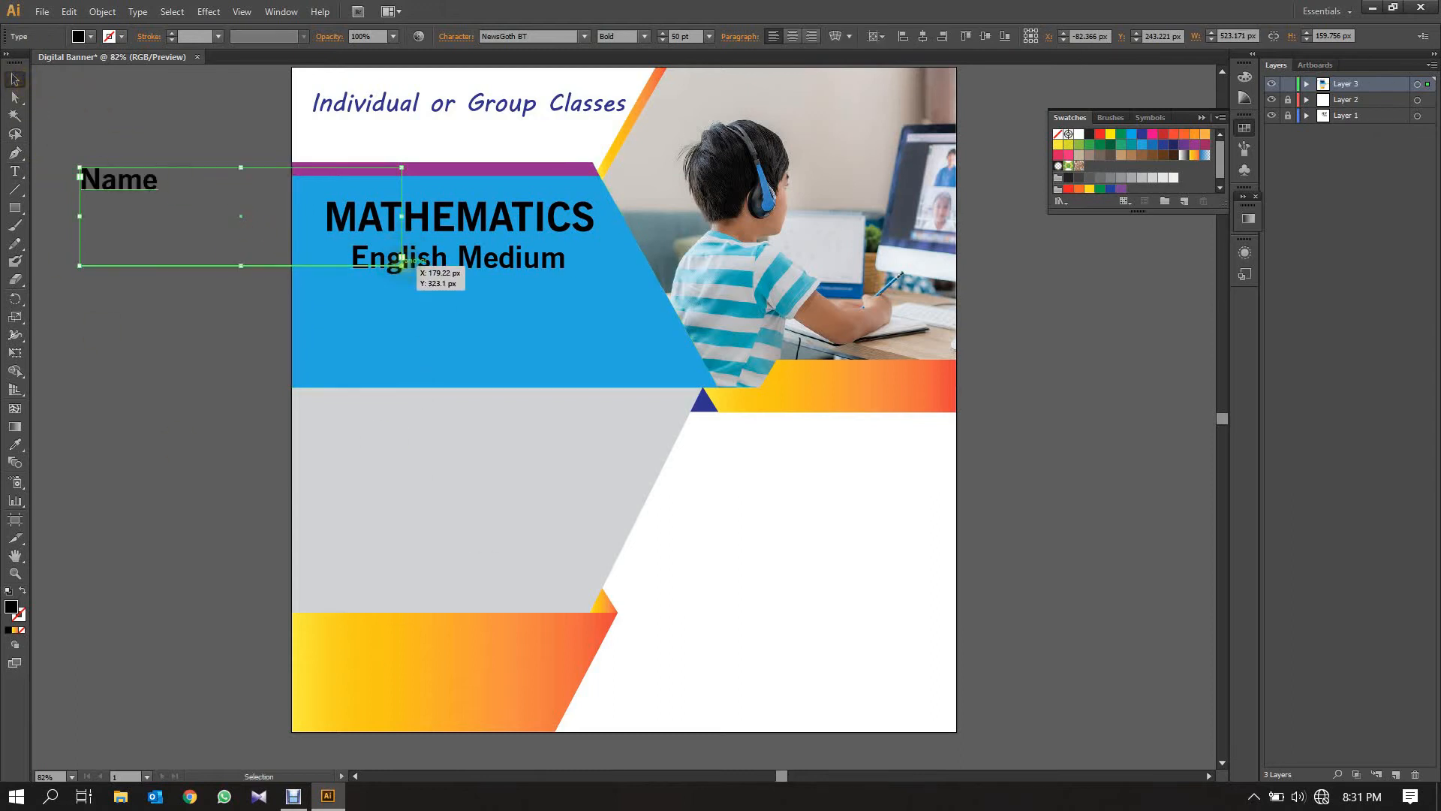
double_click(401, 258)
drag(113, 181, 412, 644)
click(235, 540)
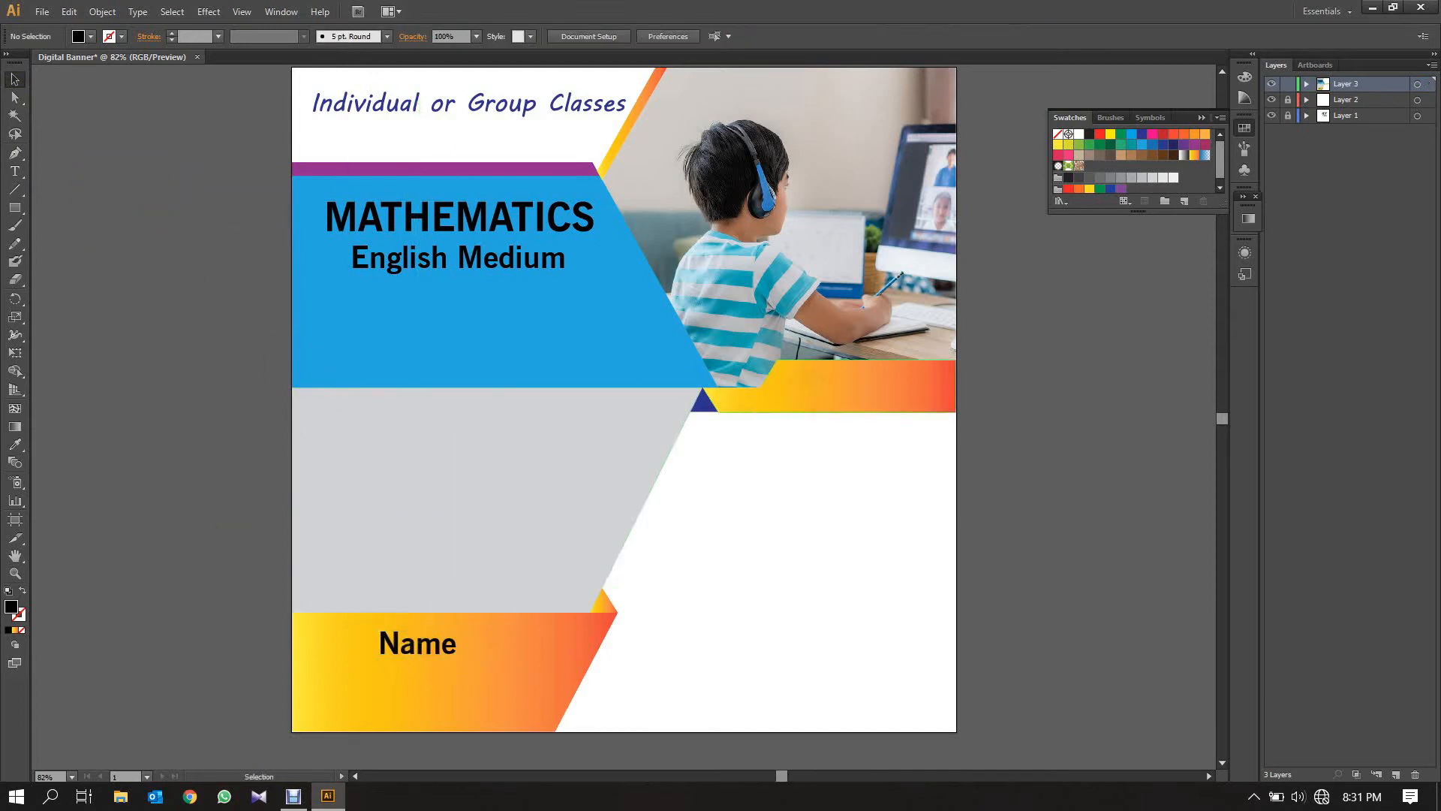
Add a text frame about 671 × 215 px across the artboard's left edge reading "Call for more info"
click(14, 171)
drag(85, 244, 497, 374)
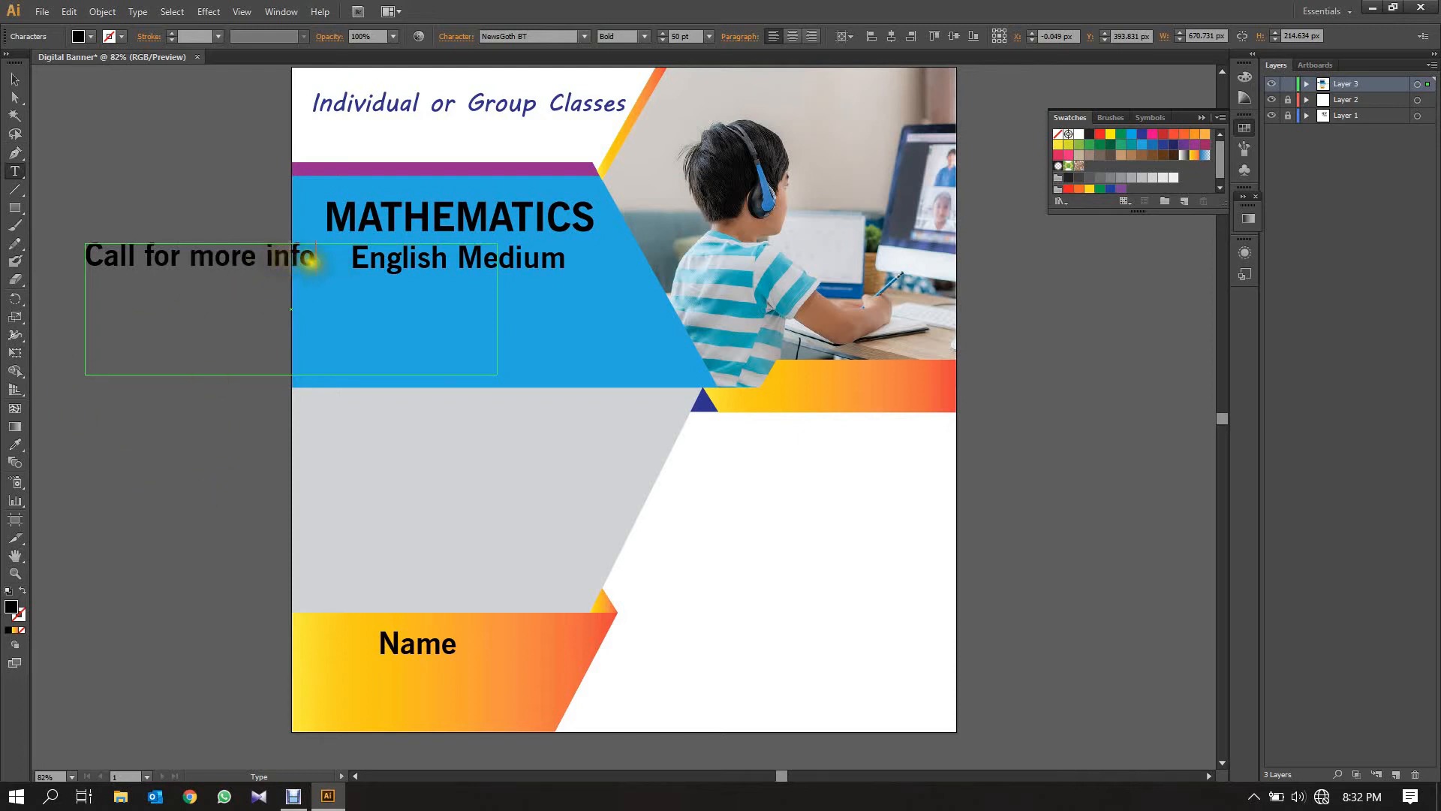
click(17, 81)
Set the "Call for more info" text to 33 pt
click(659, 39)
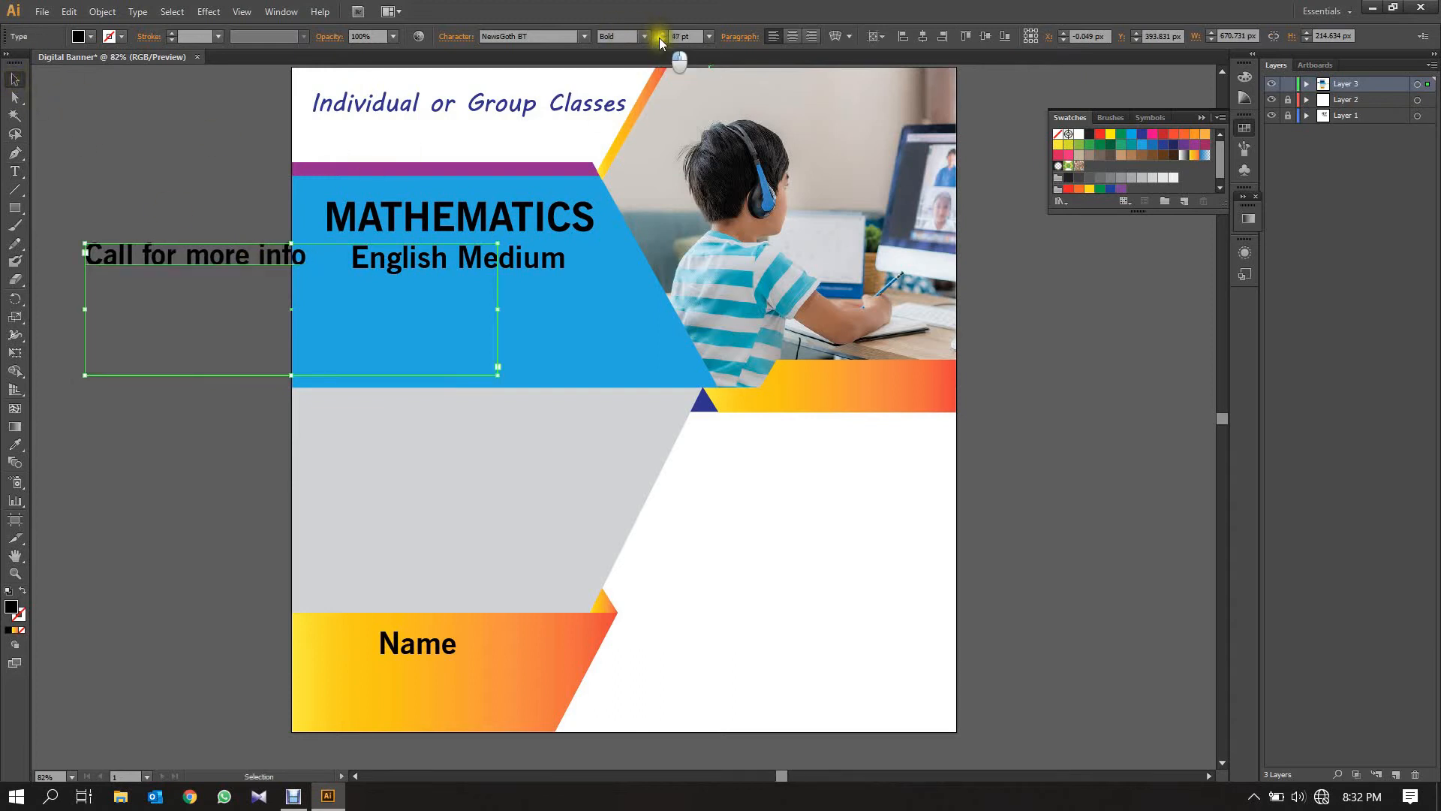
click(659, 37)
click(659, 37)
click(659, 38)
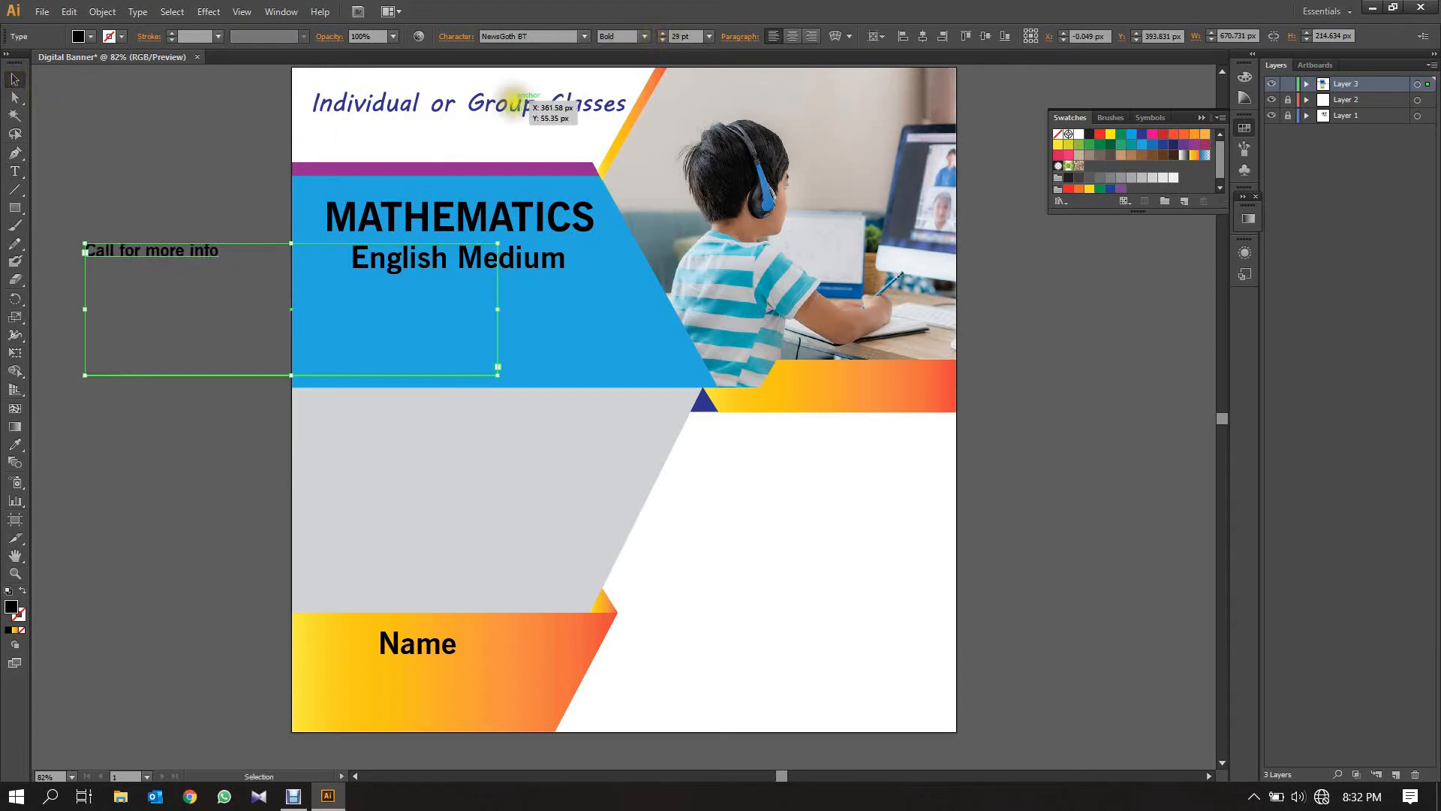
click(661, 33)
click(661, 32)
click(661, 32)
click(661, 33)
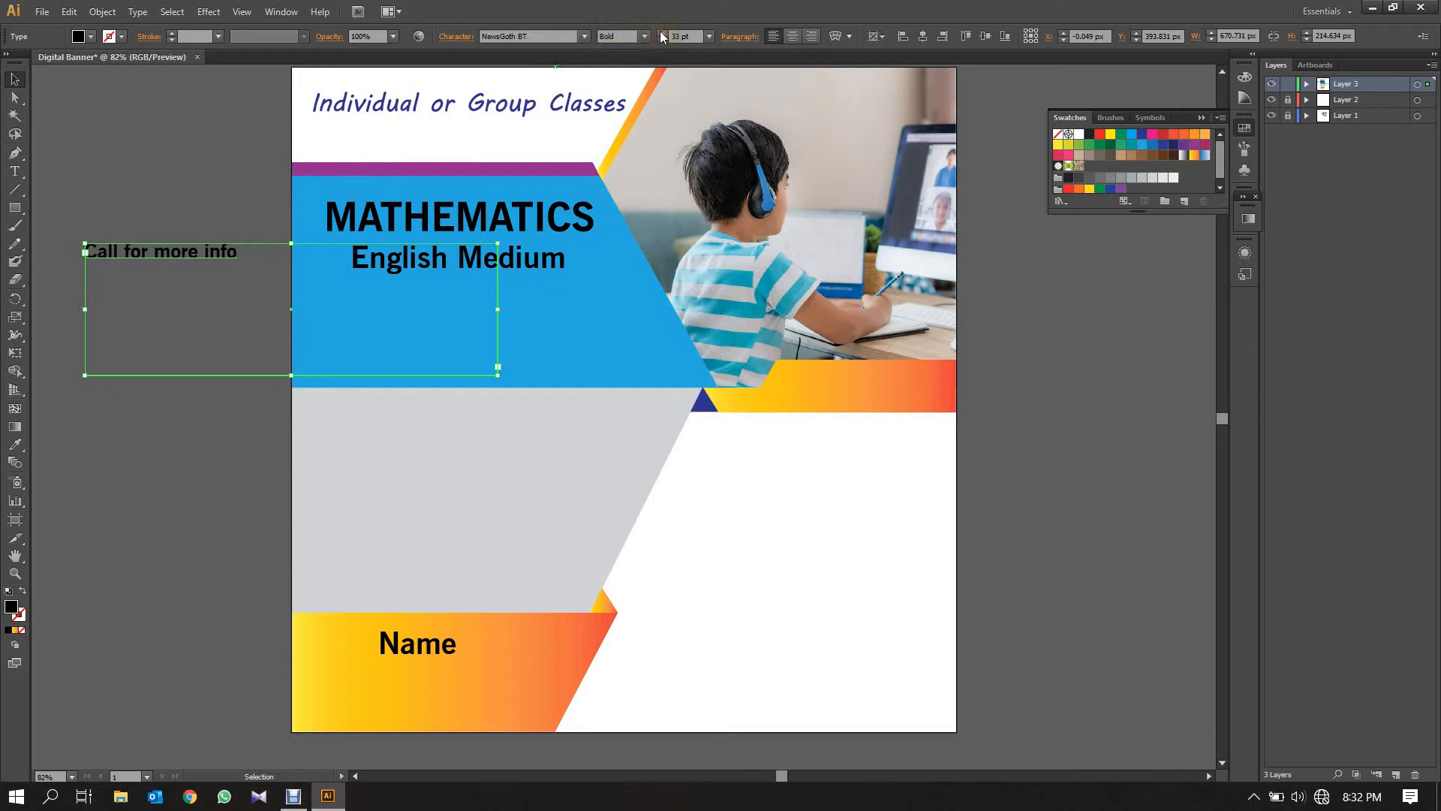
Convert the "Call for more info" text to outlines and place it in the artboard's lower-right white area
right_click(160, 250)
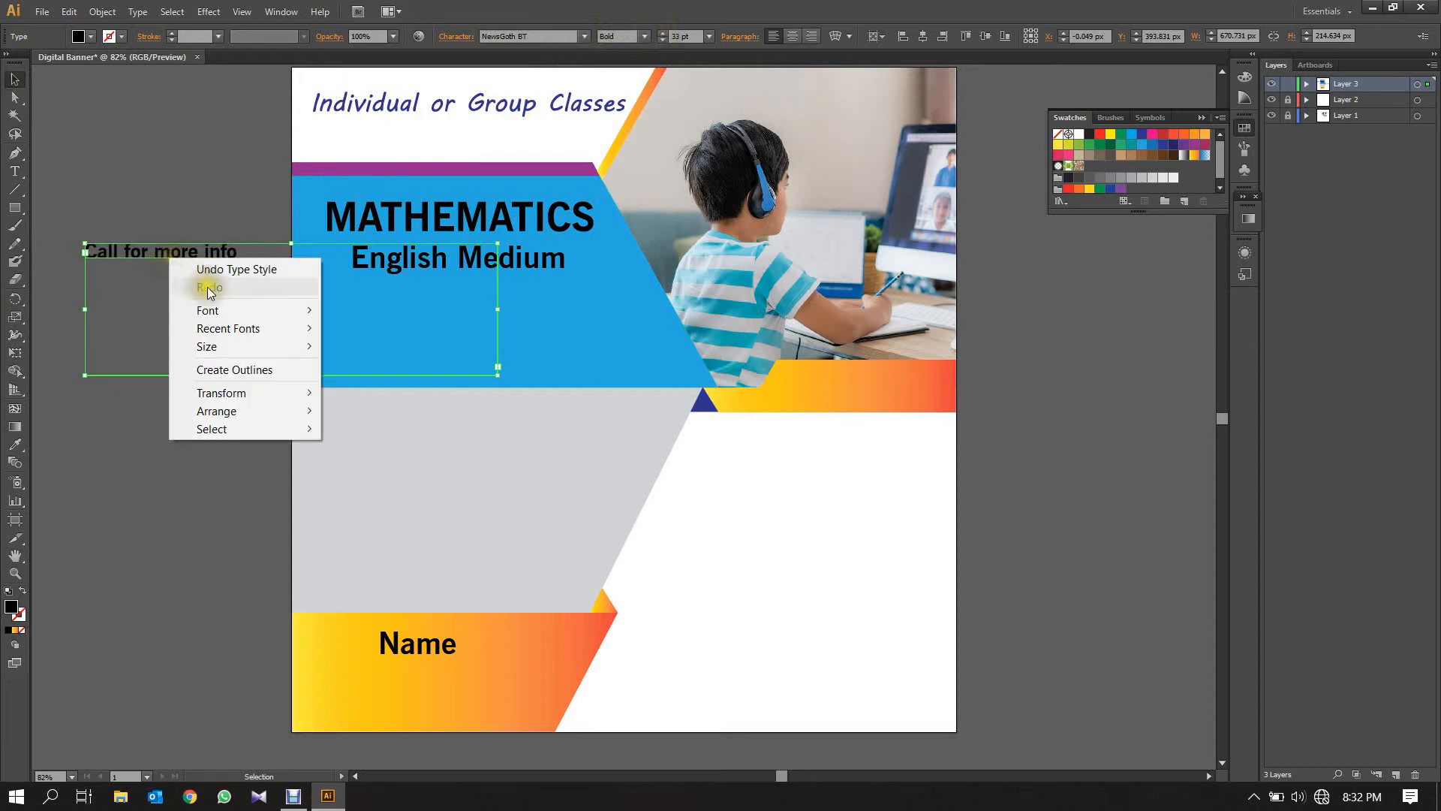
click(235, 367)
drag(161, 250, 827, 636)
click(794, 588)
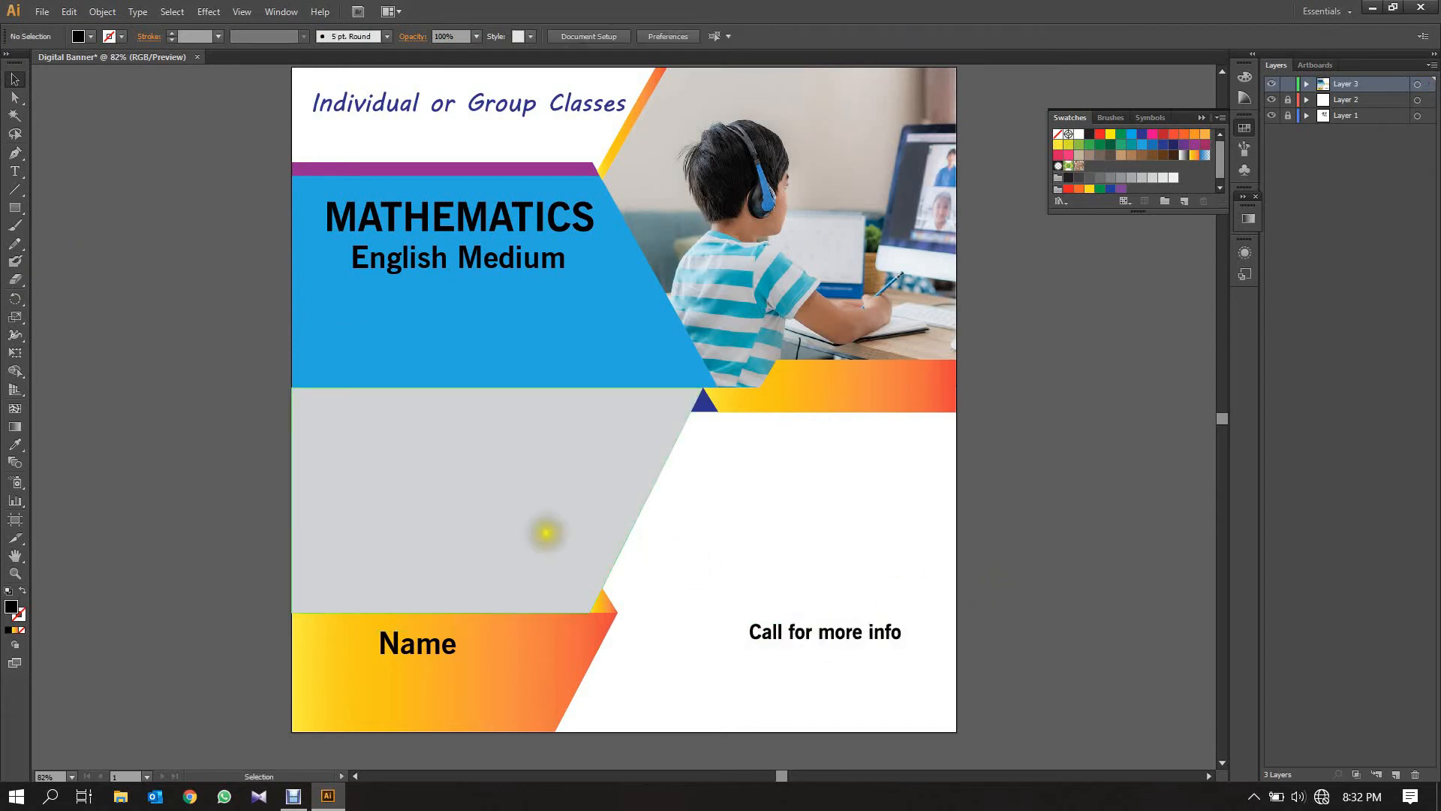
Draw a black circle about 20 px in diameter outside the artboard's left edge
drag(15, 208, 112, 280)
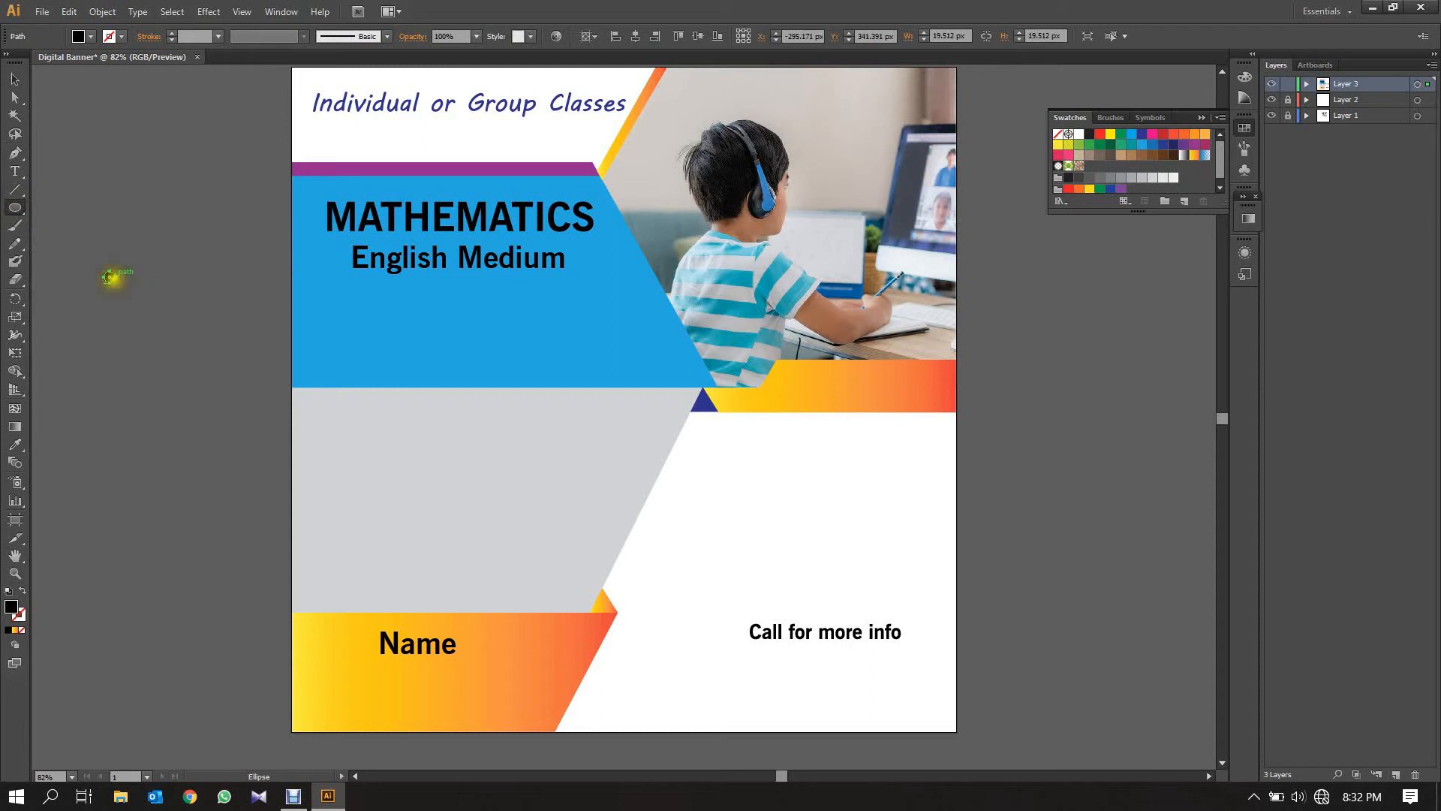
click(15, 78)
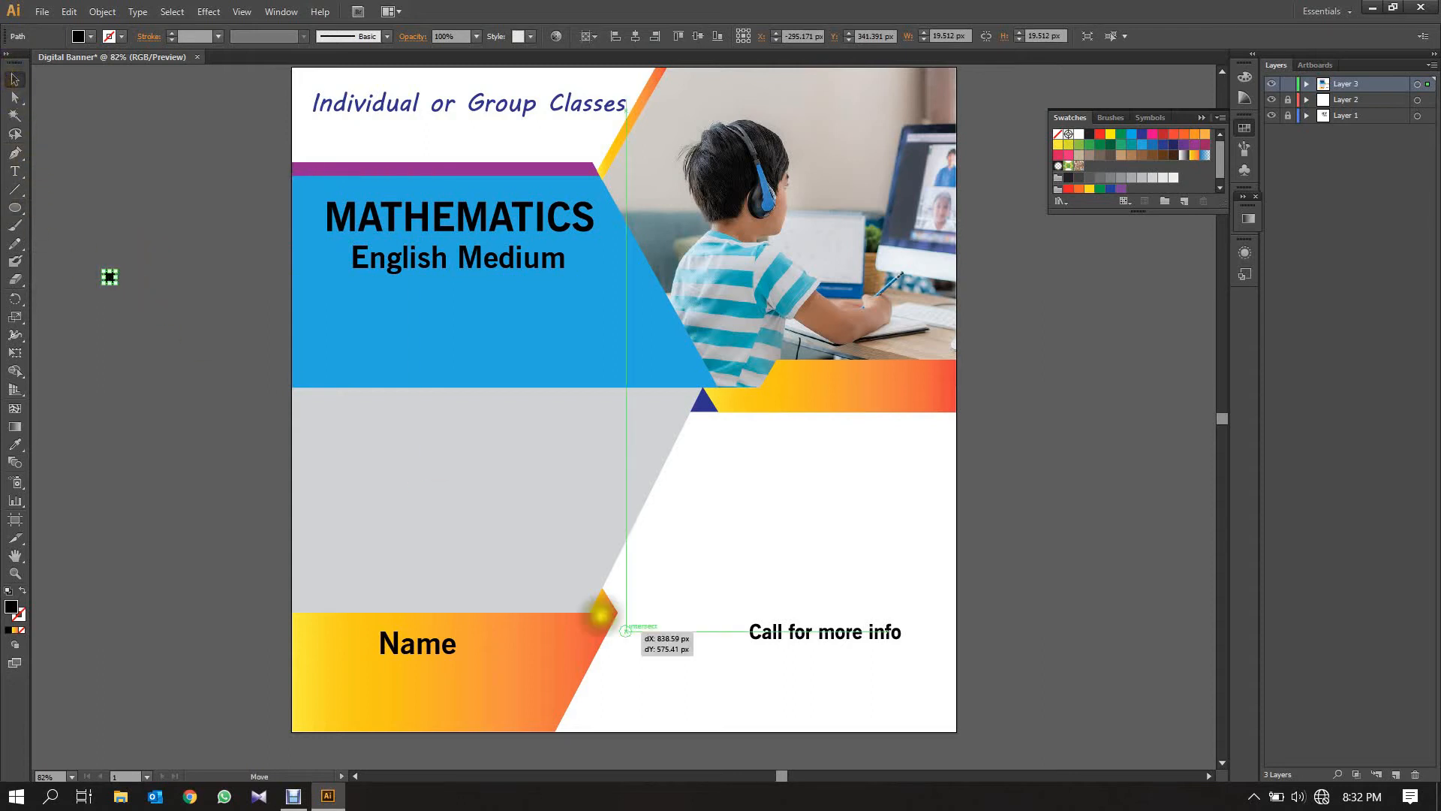